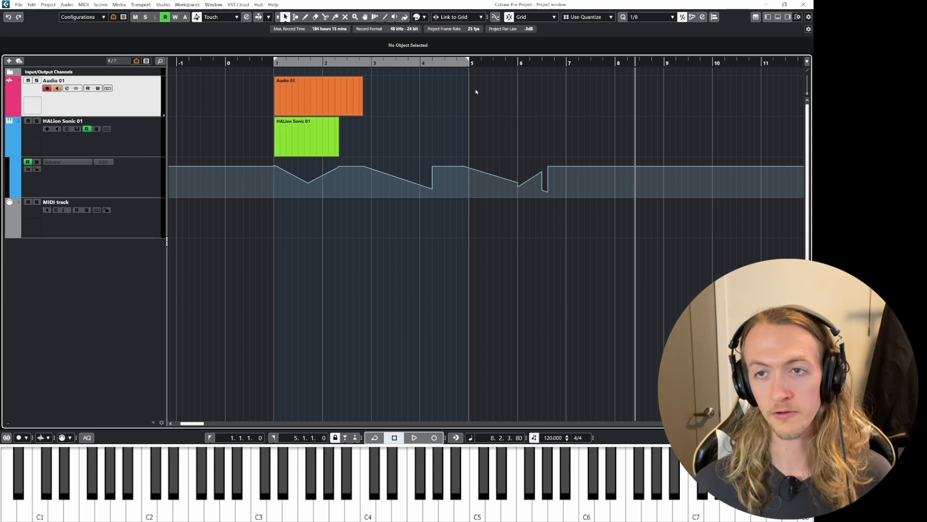
Move the Audio 01 and HALion Sonic 01 events so both start at 1.1.1.0.
ctrl+scroll(266, 103, up, 5)
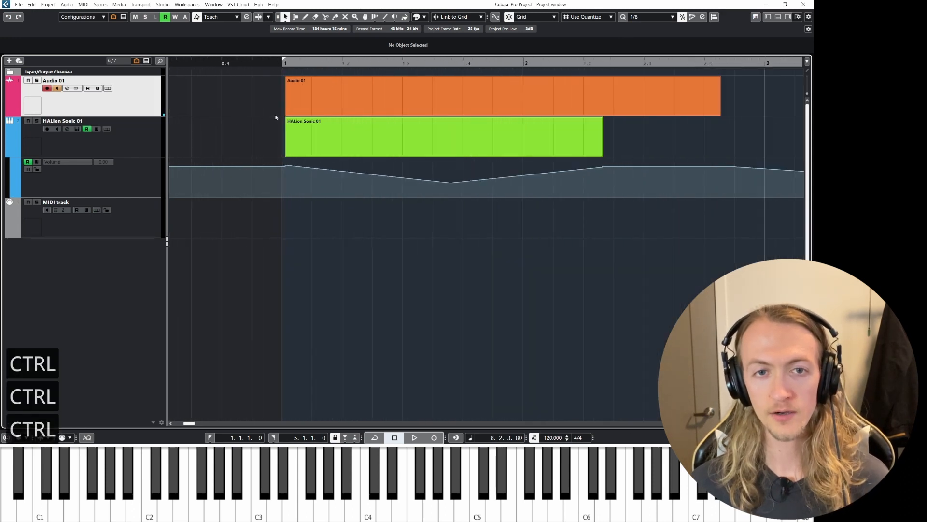
click(333, 100)
click(332, 127)
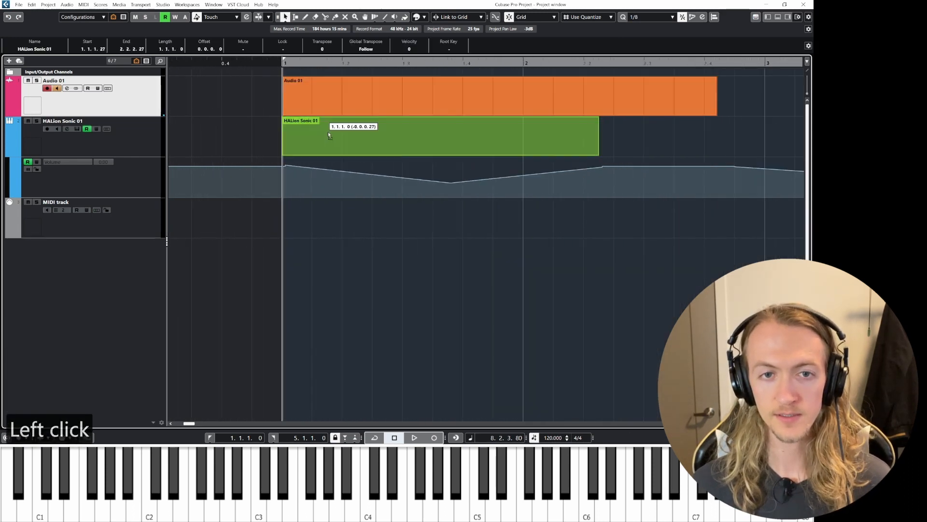
Select the Audio 01 event and expand the nudge palette controls.
click(356, 102)
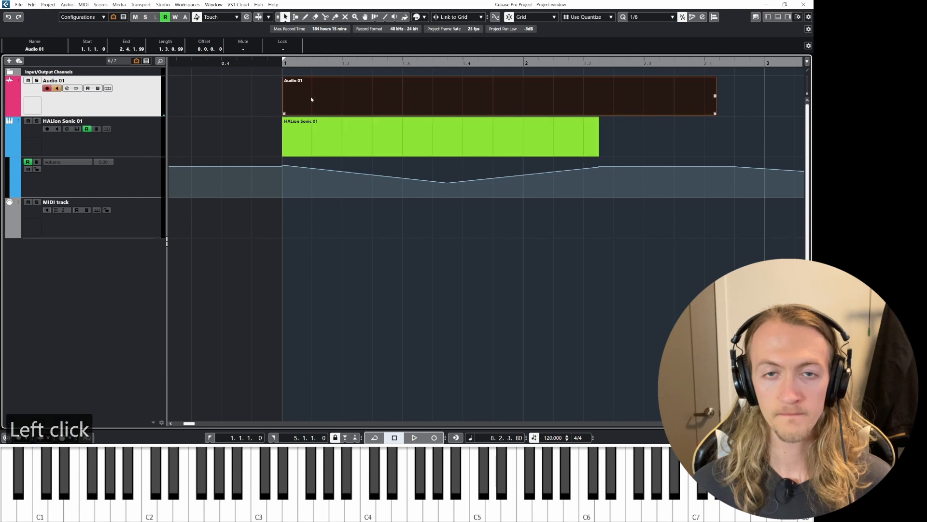
click(488, 18)
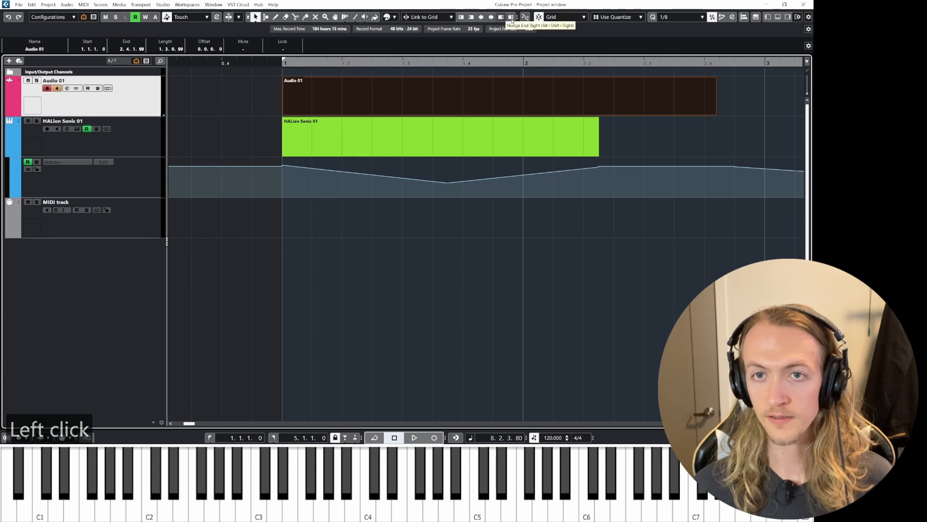
click(517, 17)
click(487, 18)
drag(492, 18, 539, 25)
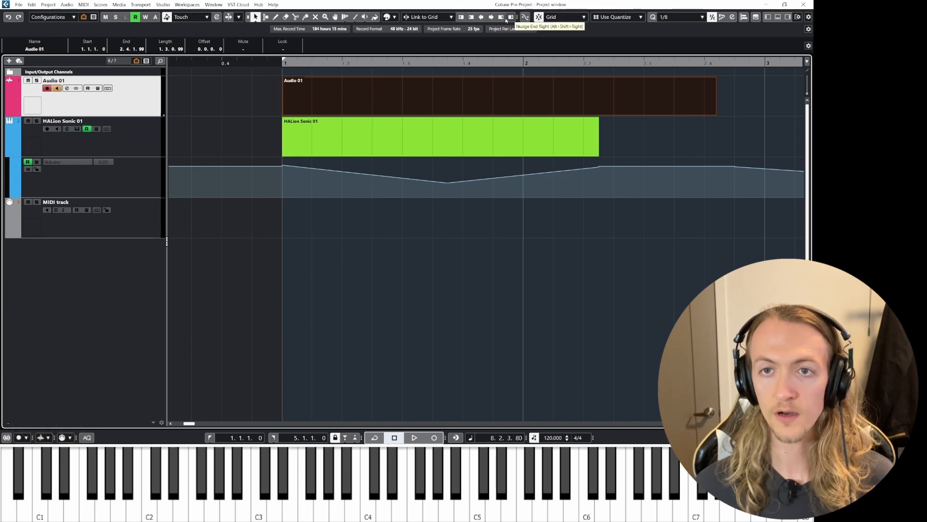
Nudge the start of the Audio 01 event two grid steps earlier and back to 1.1.1.0.
click(461, 17)
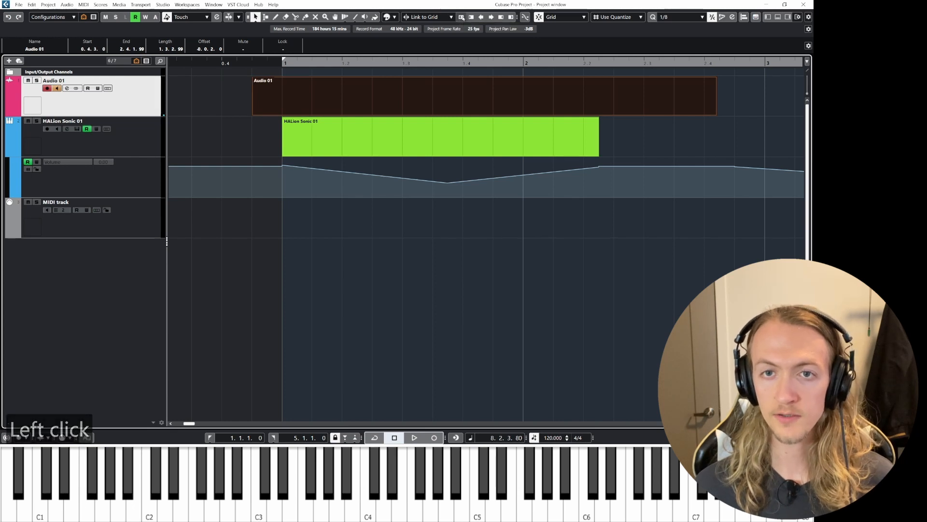
click(462, 17)
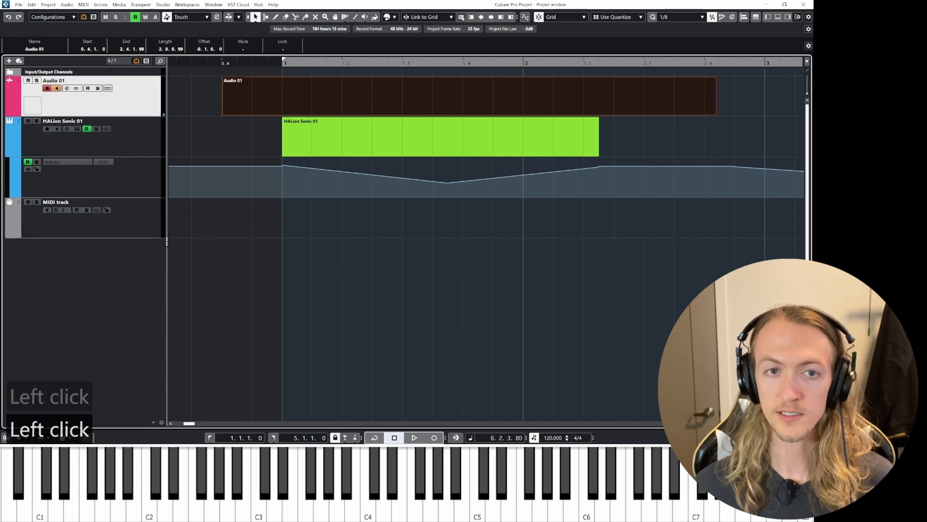
click(471, 17)
click(470, 18)
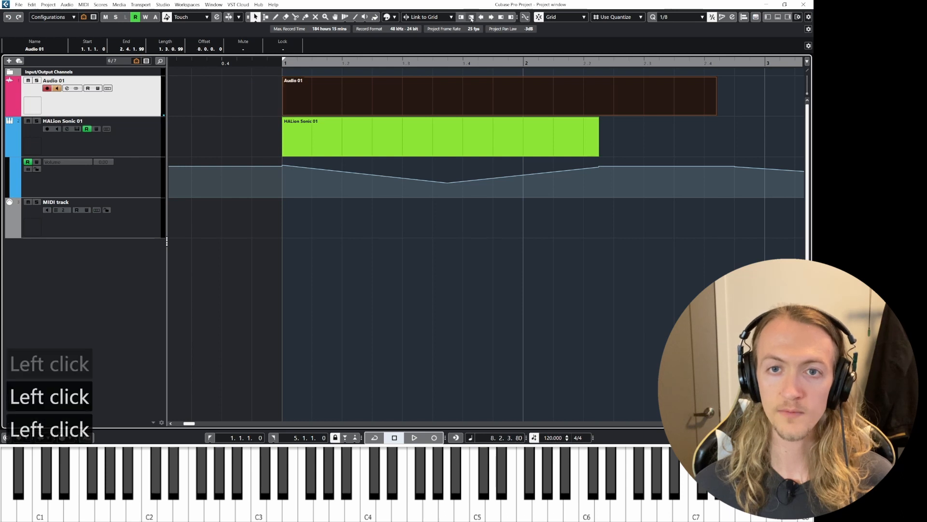
Nudge the end of the Audio 01 event back and forth to 2.3.3.99, and shift the whole event one grid step earlier and back.
click(501, 17)
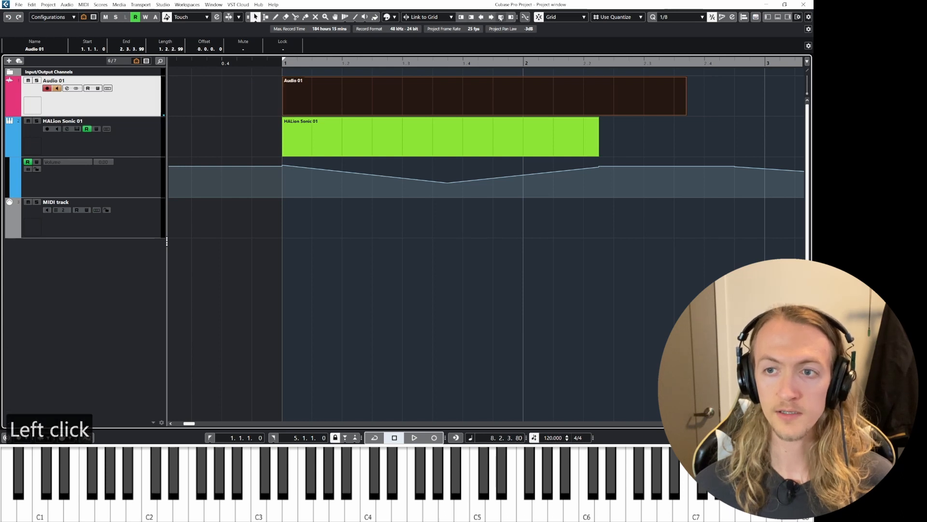
click(510, 17)
click(511, 18)
click(501, 18)
click(501, 17)
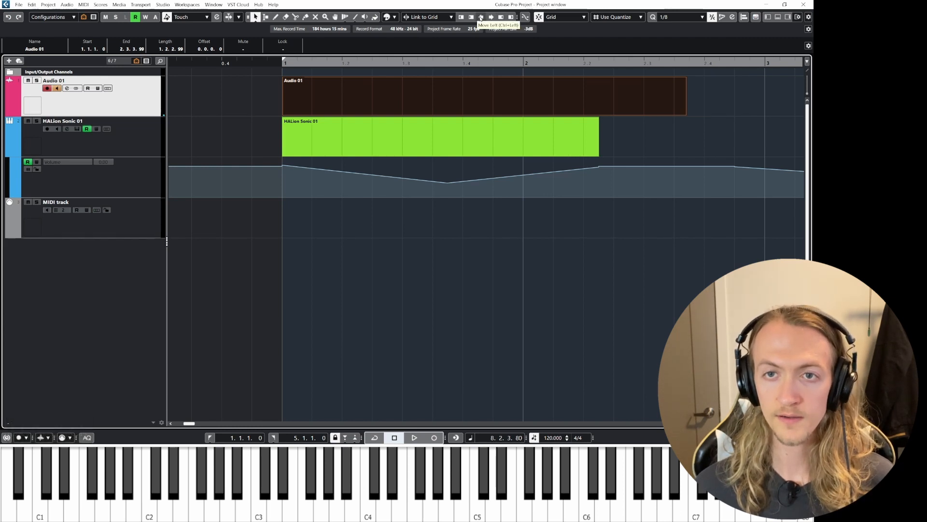
click(481, 17)
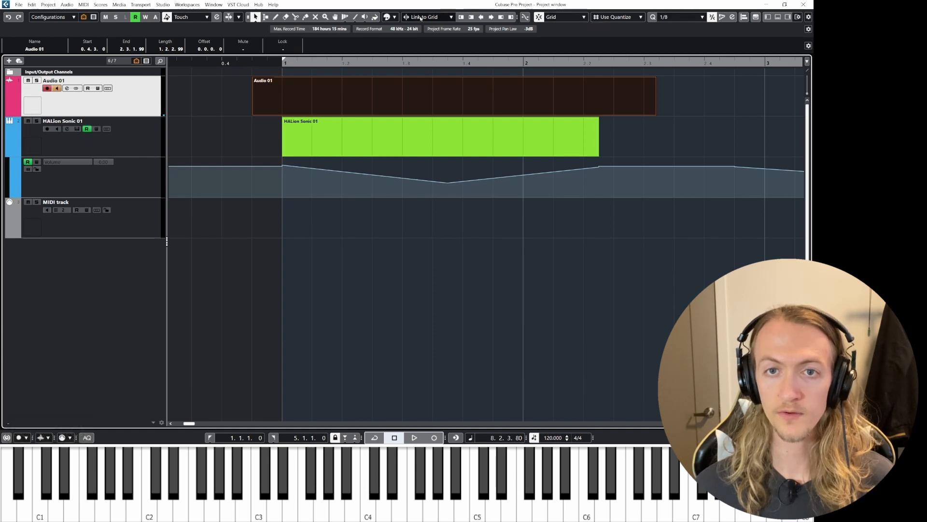
click(491, 17)
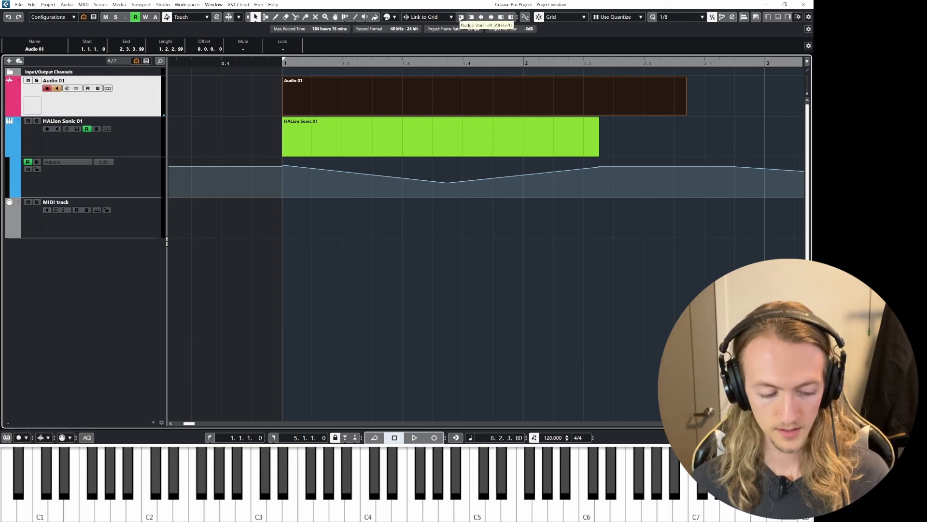
Nudge the start of the Audio 01 event repeatedly one grid step earlier and back to 1.1.1.0.
key(alt+Left)
key(alt+Right)
key(alt+Left)
key(alt+Right)
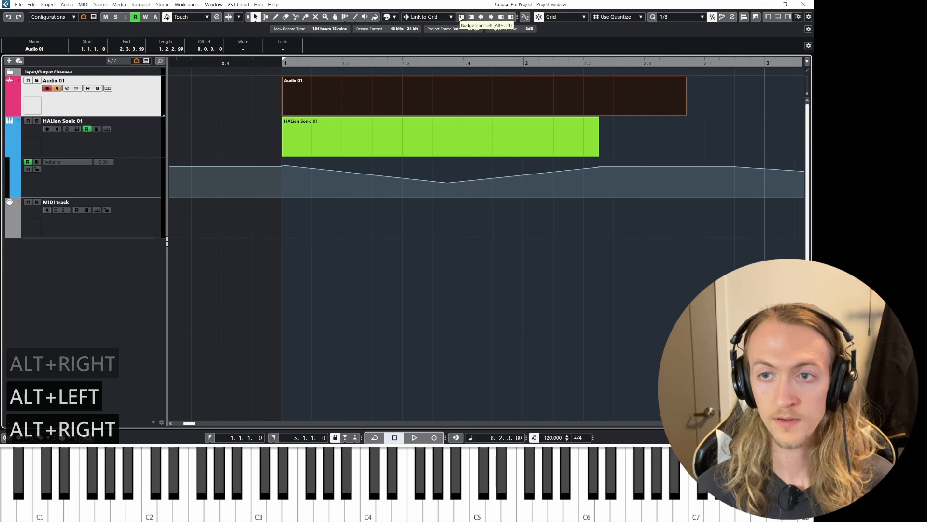
key(alt+Left)
key(alt+Right)
key(alt+Left)
key(alt+Right)
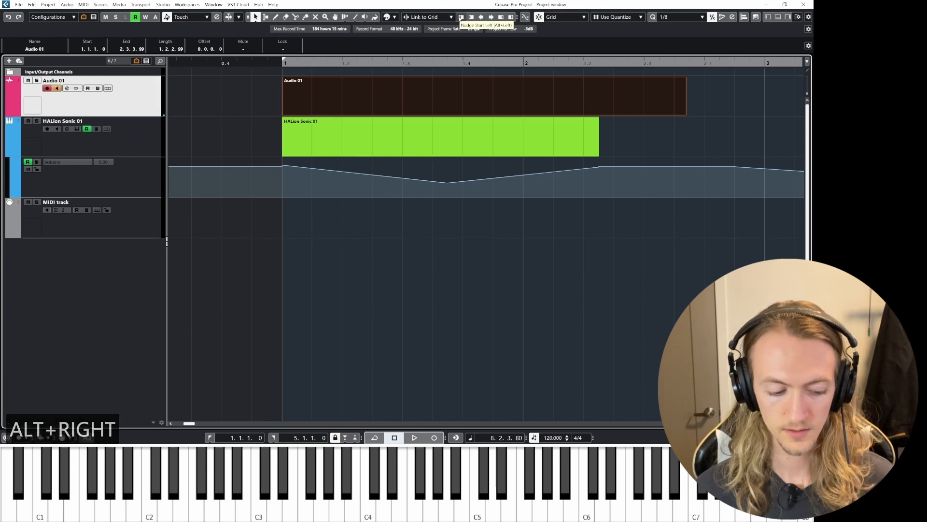
Move the whole Audio 01 event repeatedly one grid step earlier and back to 1.1.1.0.
key(ctrl)
key(ctrl)
key(ctrl+Left)
key(ctrl+Right)
key(ctrl+Left)
key(ctrl+Right)
key(ctrl)
key(ctrl+alt)
key(ctrl+alt)
key(ctrl+alt+Right)
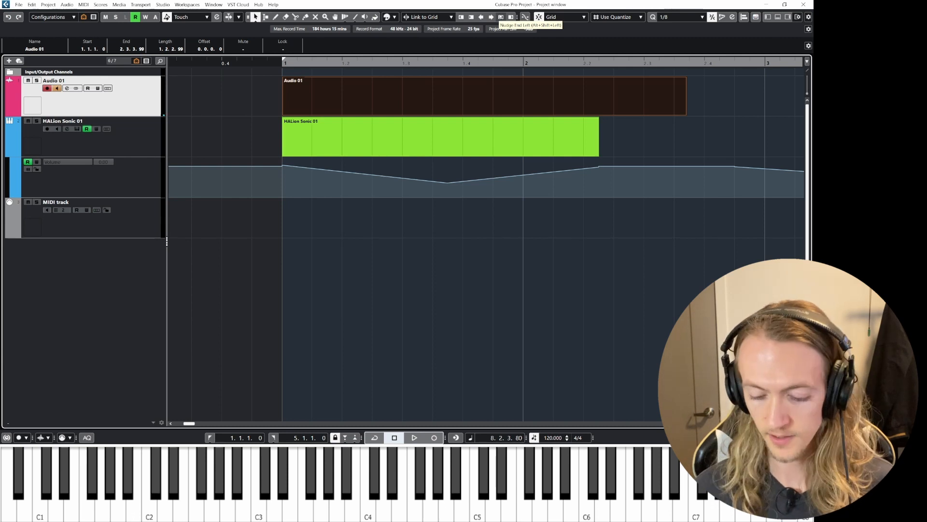
Nudge the end of the Audio 01 event back and forth by one grid step, finishing at 2.4.1.99.
key(alt+shift+Right)
key(alt+shift+Left)
key(alt+shift+Right)
key(alt+shift+Left)
key(alt+shift+Right)
key(alt+shift+Left)
key(alt+shift+Right)
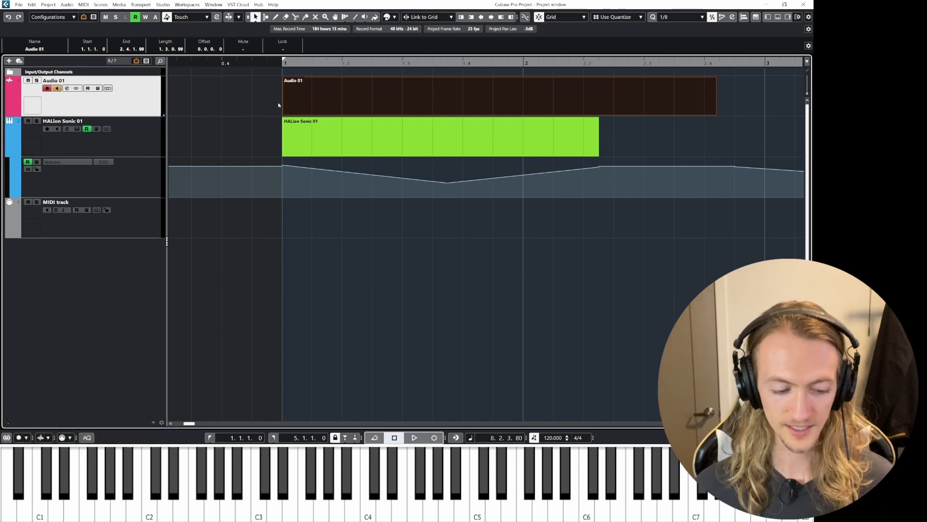
Switch to the Split tool and back to the Object Selection tool.
key(3)
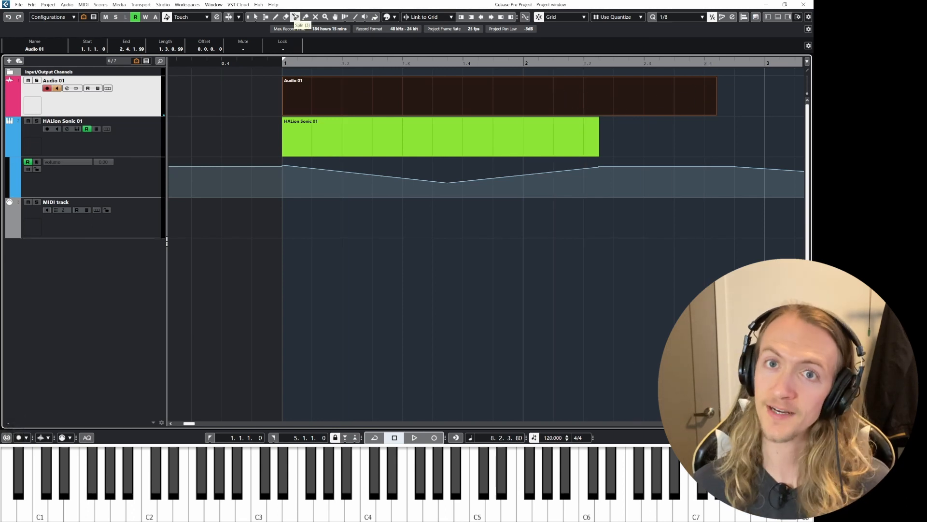
key(1)
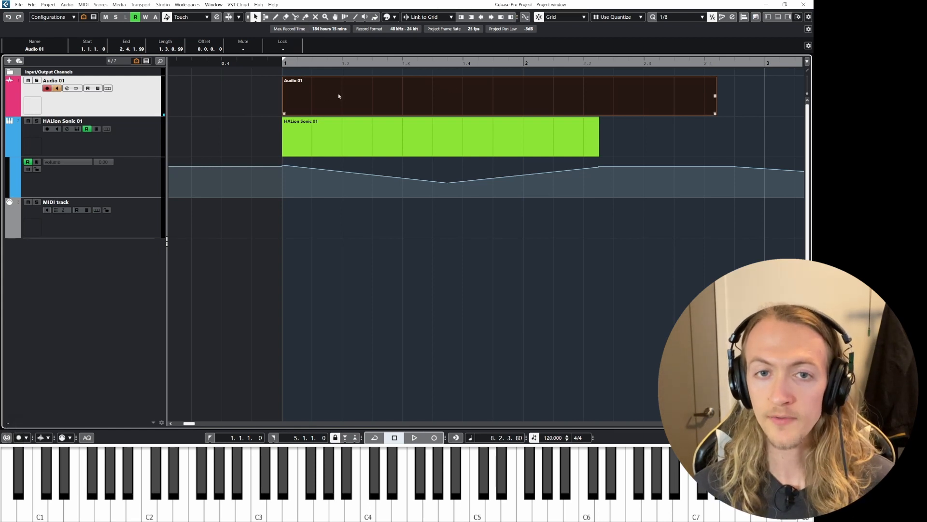
Set the nudge amount to 1/32 and move the Audio 01 event one step earlier, to start at 0.4.4.60.
click(440, 18)
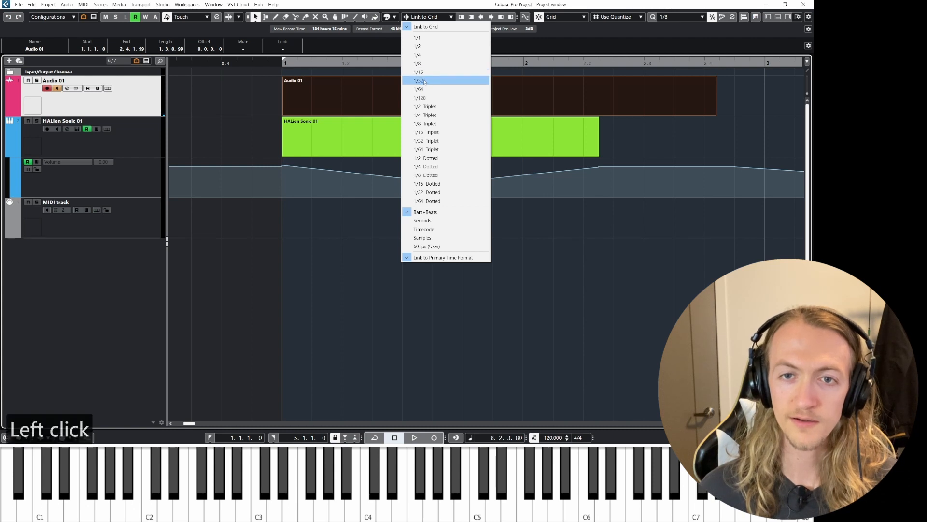
click(428, 81)
scroll(280, 113, up, 5)
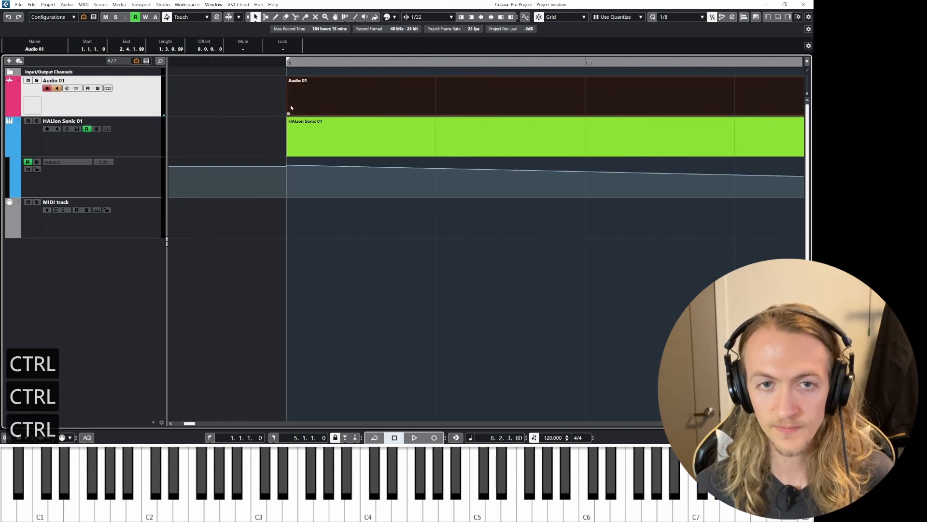
click(319, 98)
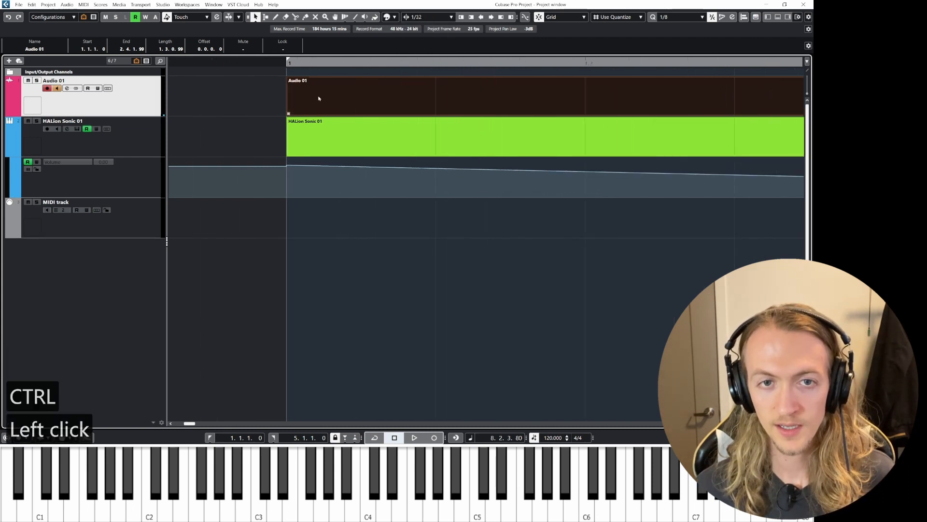
click(481, 17)
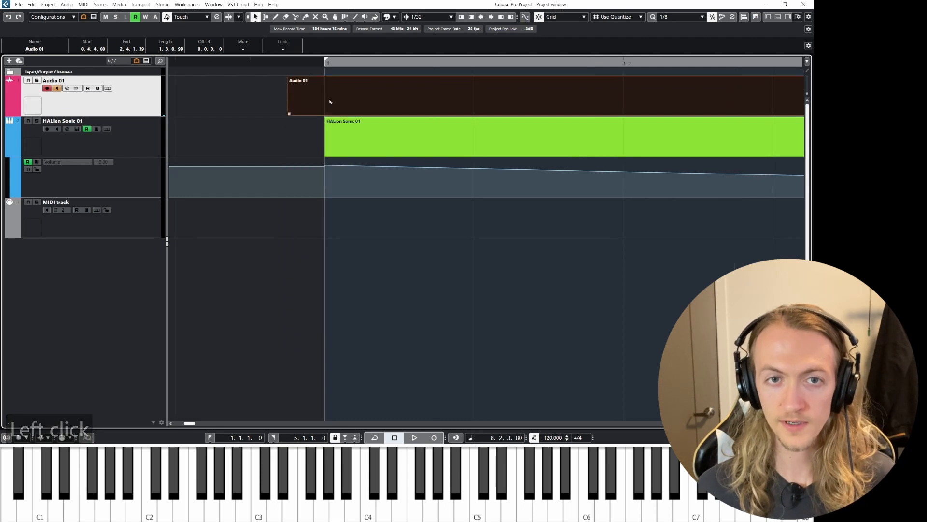
Set the nudge amount to 1/128 and move the Audio 01 event two steps later, to start at 0.4.4.90.
scroll(393, 99, down, 3)
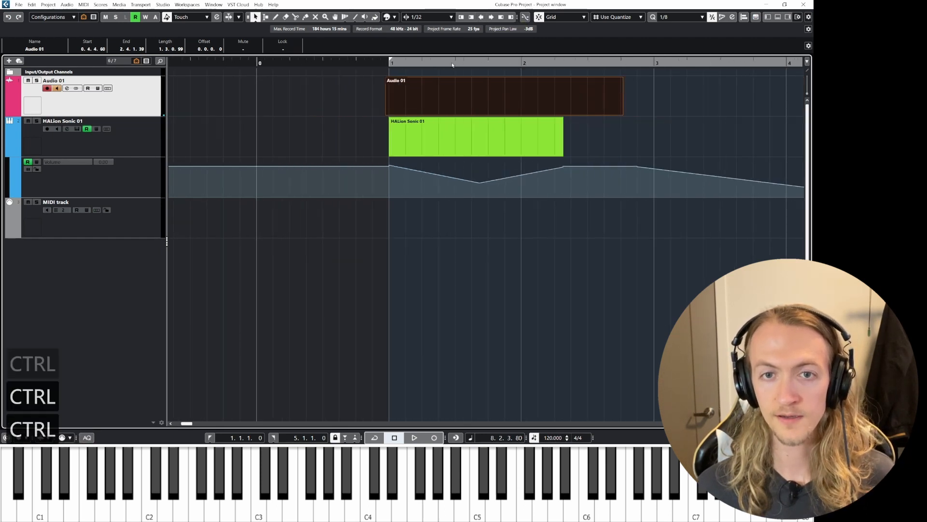
click(432, 17)
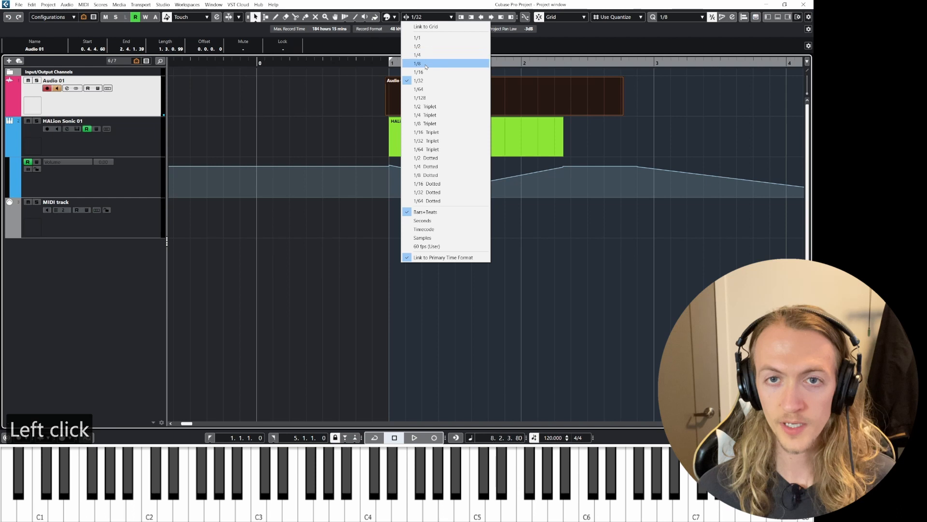
click(429, 97)
scroll(380, 99, up, 2)
scroll(380, 98, up, 3)
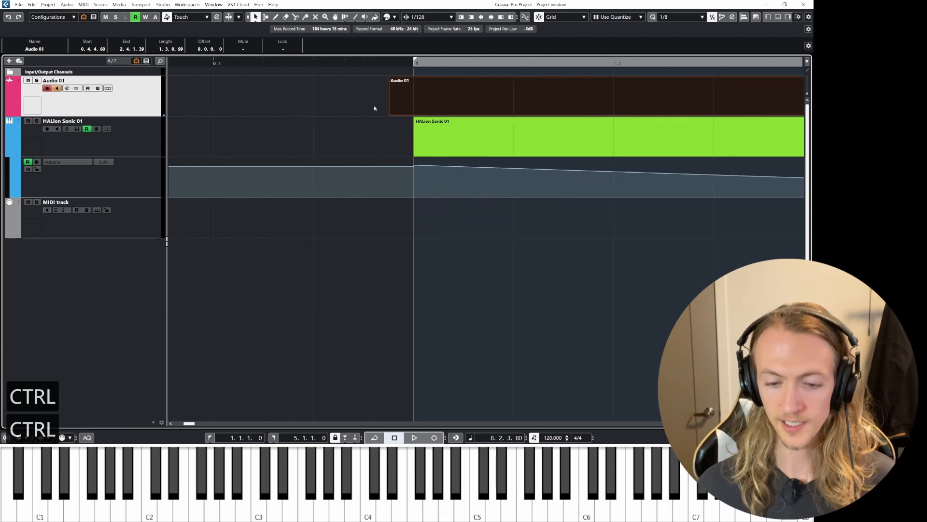
key(ctrl+Right)
key(ctrl+Right)
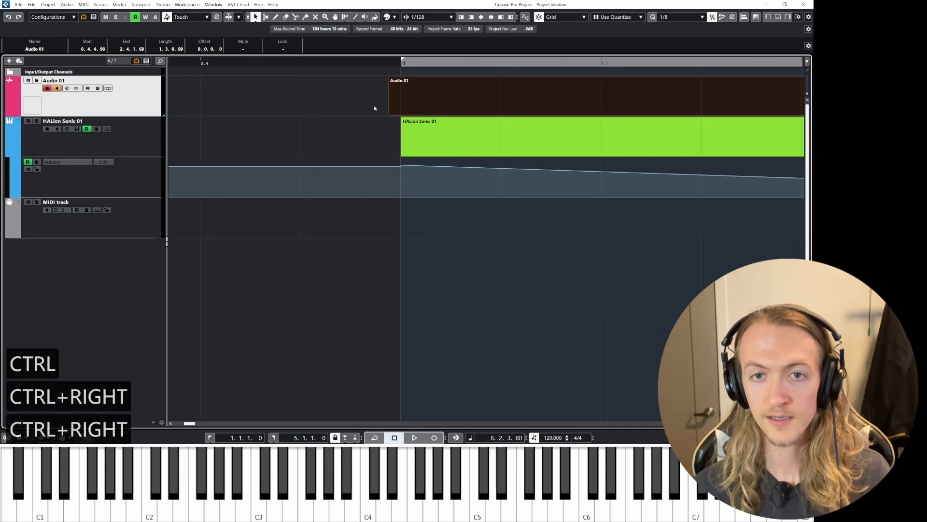
Move the Audio 01 event back and forth in 1/128 steps, finishing with its start at 1.1.1.0.
key(ctrl+Left)
key(ctrl+Right)
key(ctrl+Right)
key(ctrl+Left)
key(ctrl+Left)
key(ctrl+Left)
key(ctrl+Right)
key(ctrl+Right)
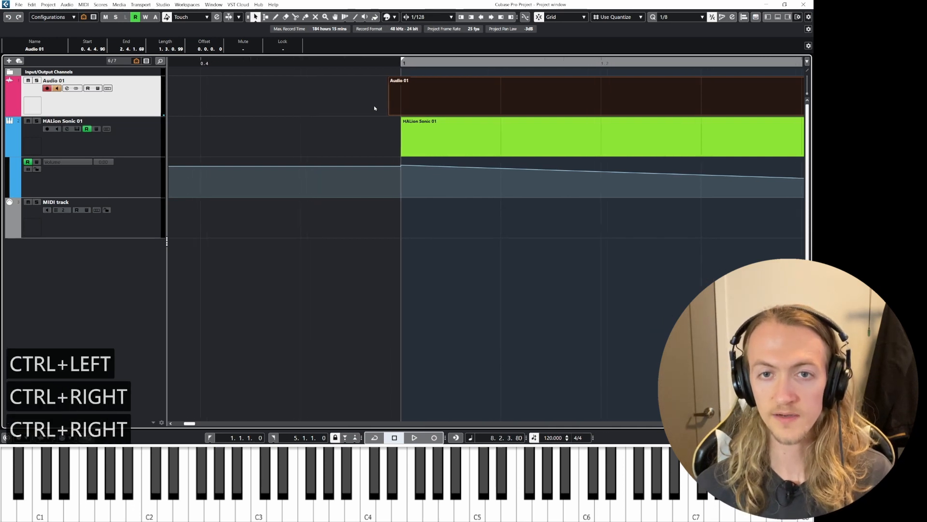
key(ctrl+Right)
key(ctrl+Left)
key(ctrl+Right)
key(ctrl+Left)
key(ctrl+Right)
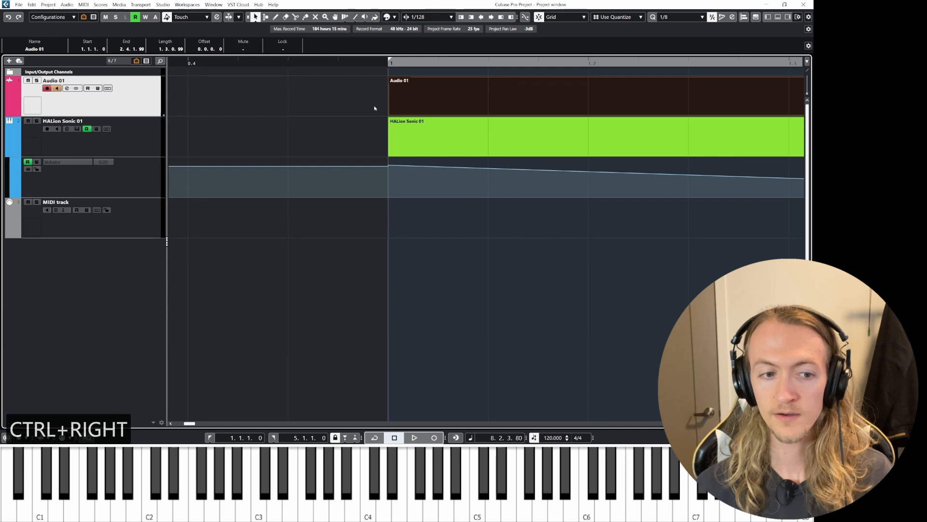
key(ctrl+Left)
key(ctrl+Right)
key(ctrl+Left)
key(ctrl+Right)
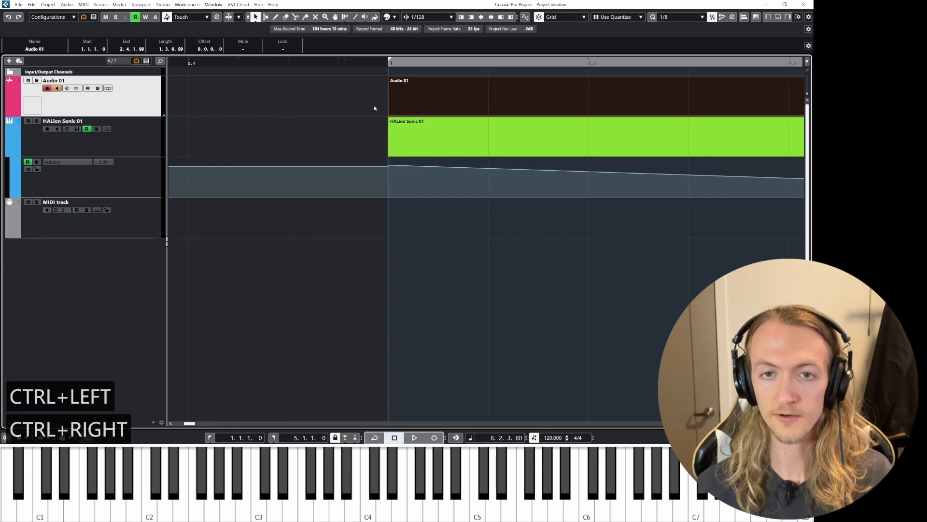
Set the nudge amount to Link to Grid and collapse the nudge palette controls.
ctrl+scroll(459, 66, down, 3)
ctrl+scroll(459, 66, down, 2)
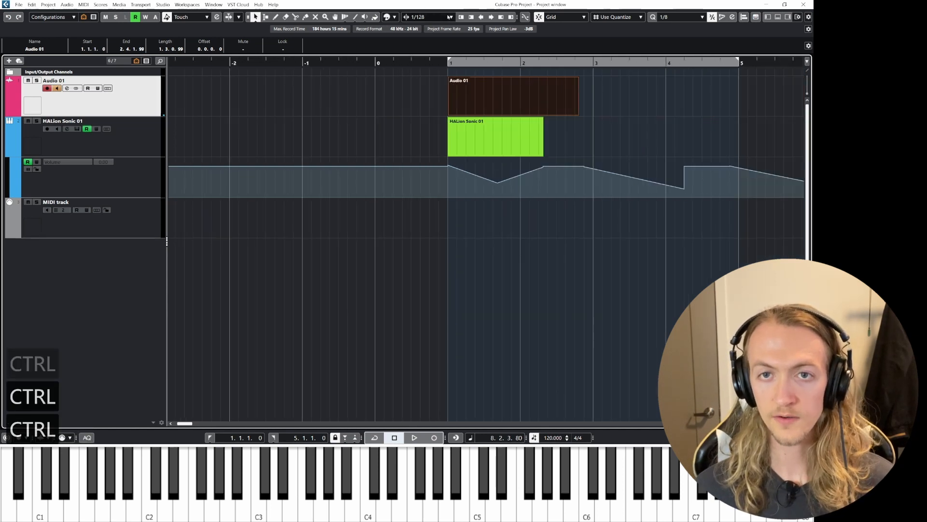
click(429, 17)
click(435, 22)
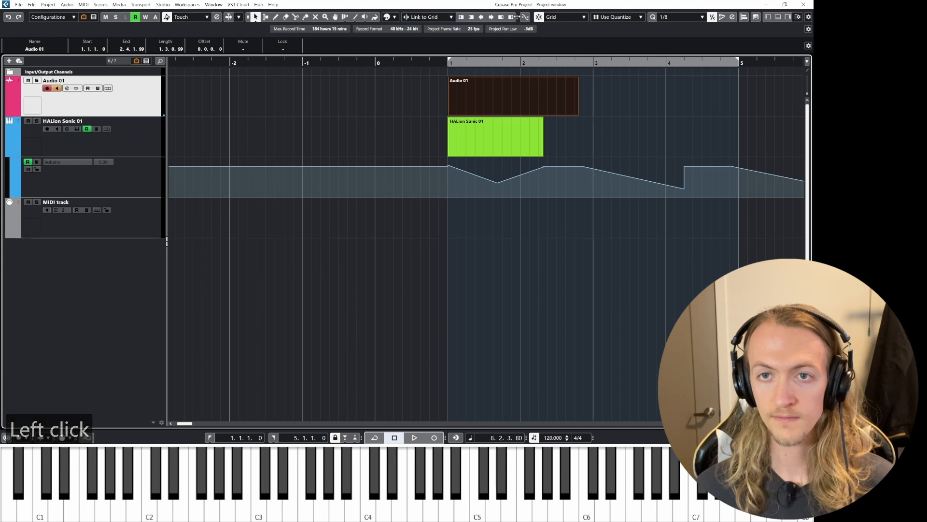
click(476, 19)
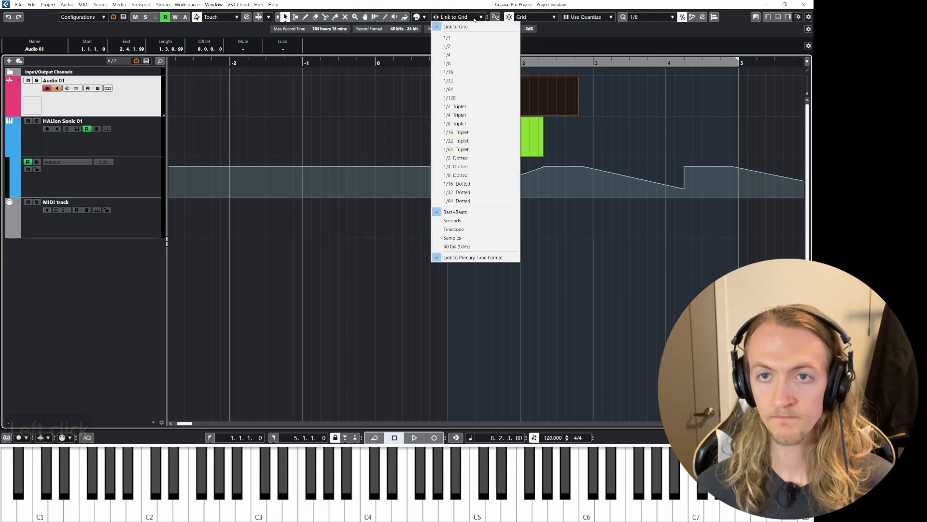
click(475, 20)
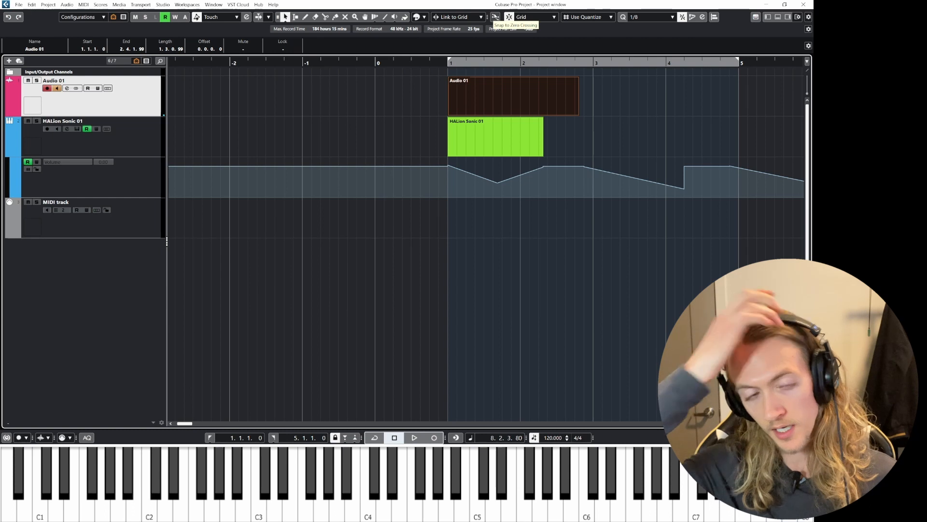
Delete the HALion Sonic 01 event and select the HALion Sonic 01 track.
click(518, 144)
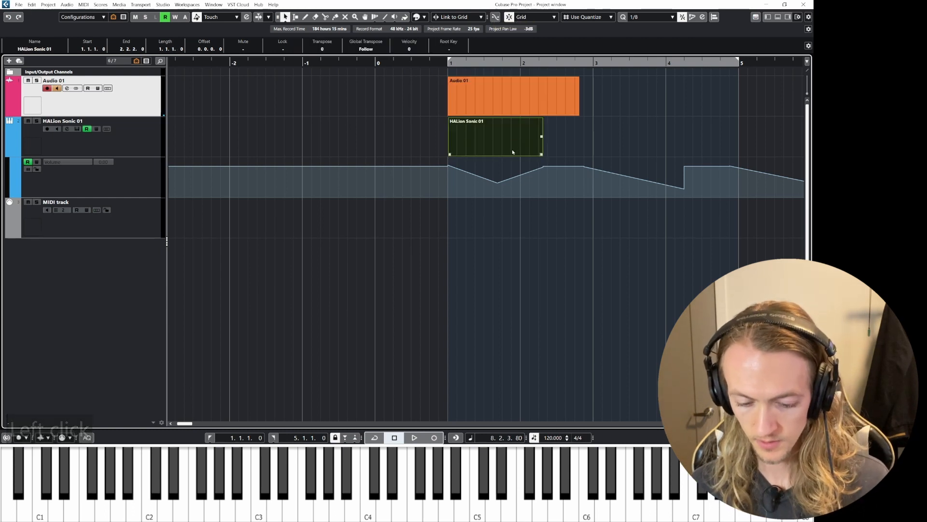
key(Delete)
click(147, 179)
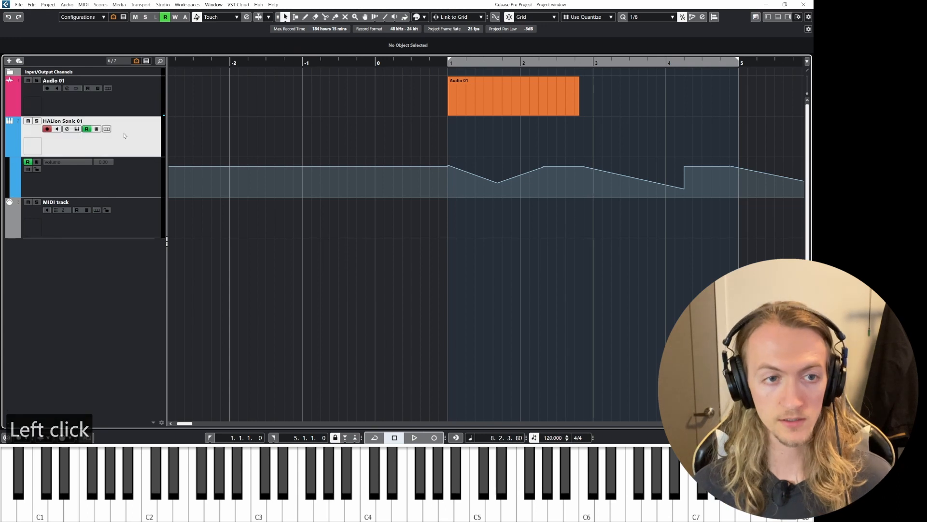
Hide the automation lane below the HALion Sonic 01 track and record a short MIDI part on it from bar 1.
click(12, 154)
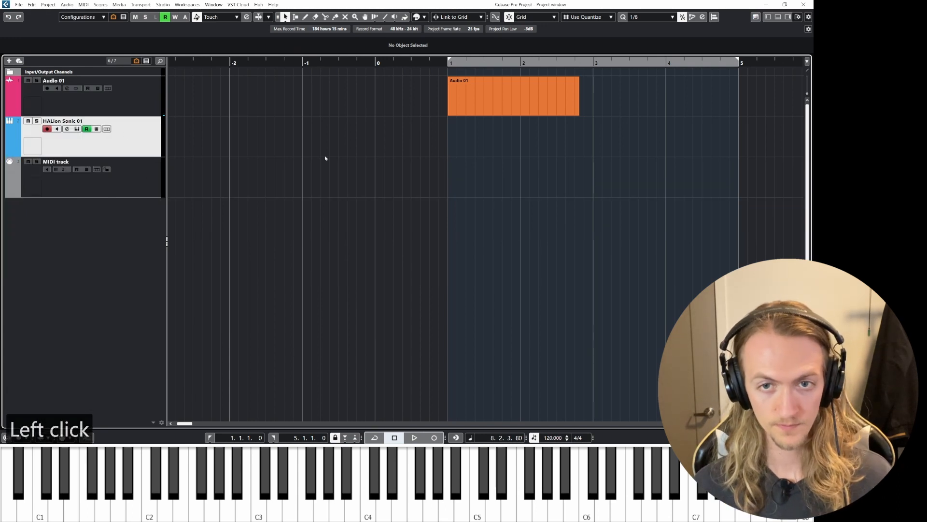
key(space)
click(454, 62)
key(space)
key(space)
key(KP_Multiply)
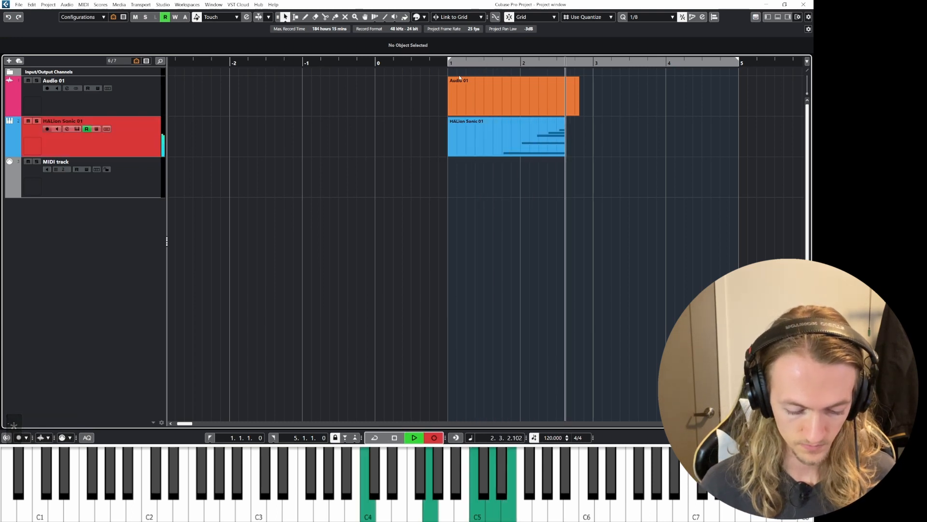
key(space)
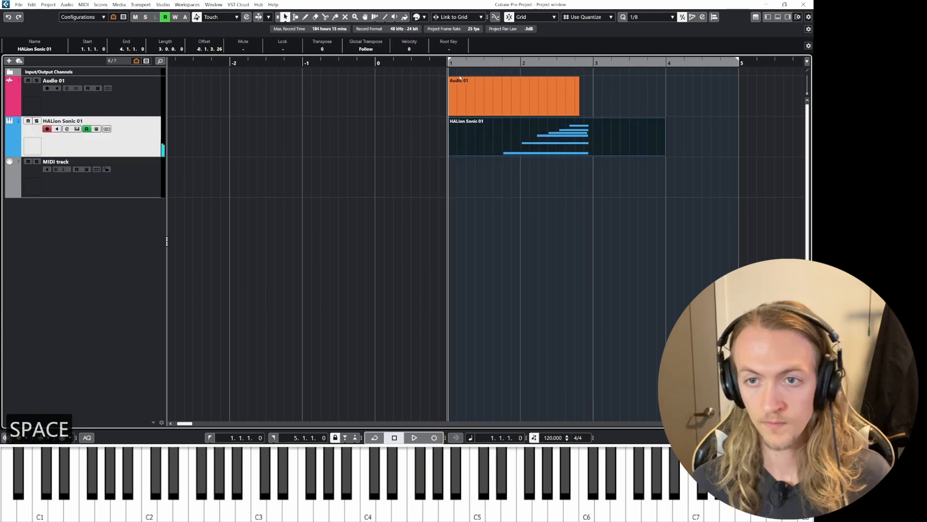
Render the new HALion Sonic 01 MIDI part in place as an audio event.
ctrl+right_click(527, 136)
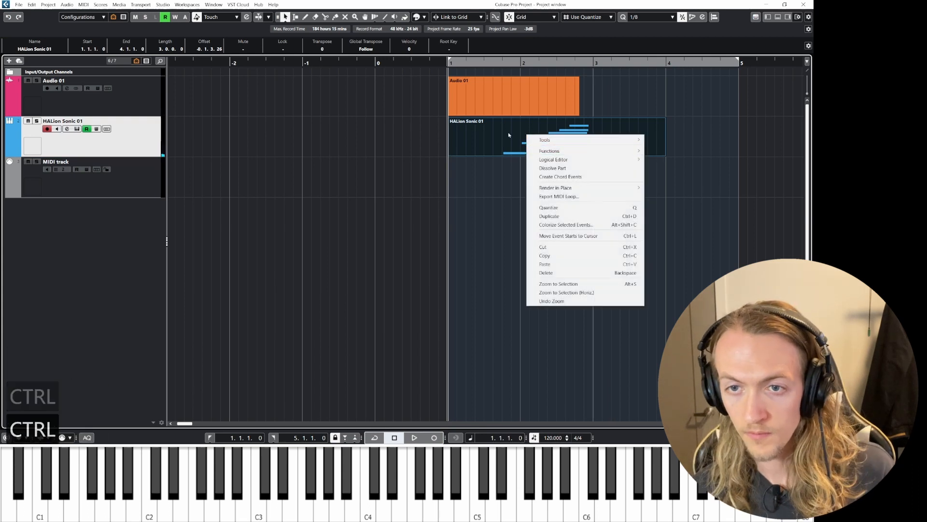
click(491, 137)
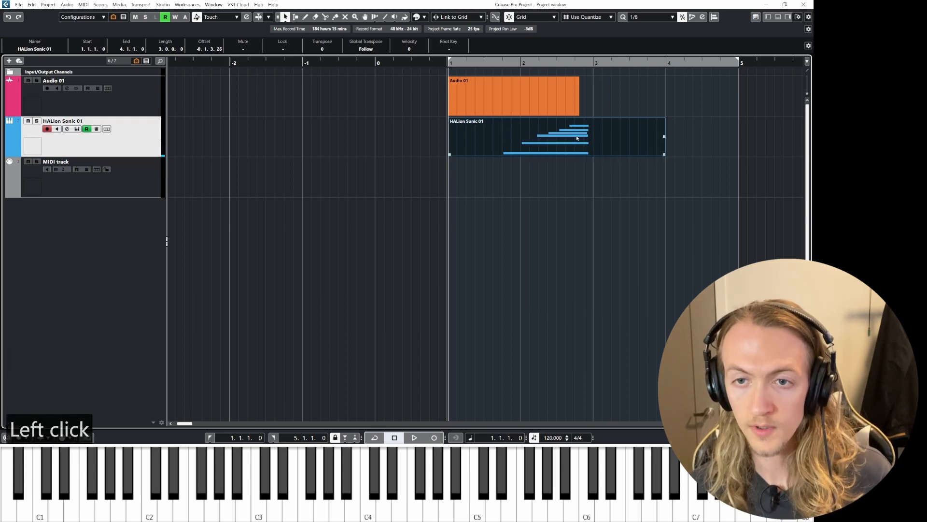
ctrl+right_click(507, 128)
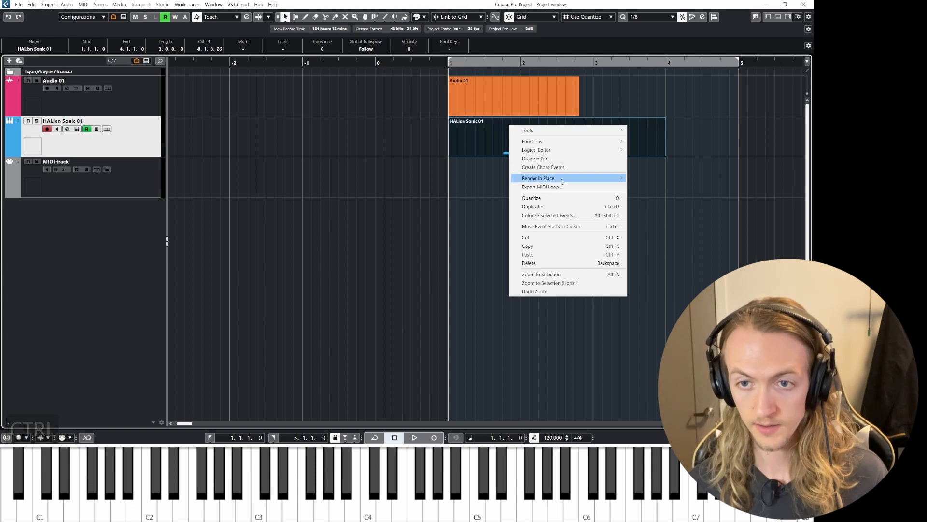
mouse_move(580, 178)
click(646, 183)
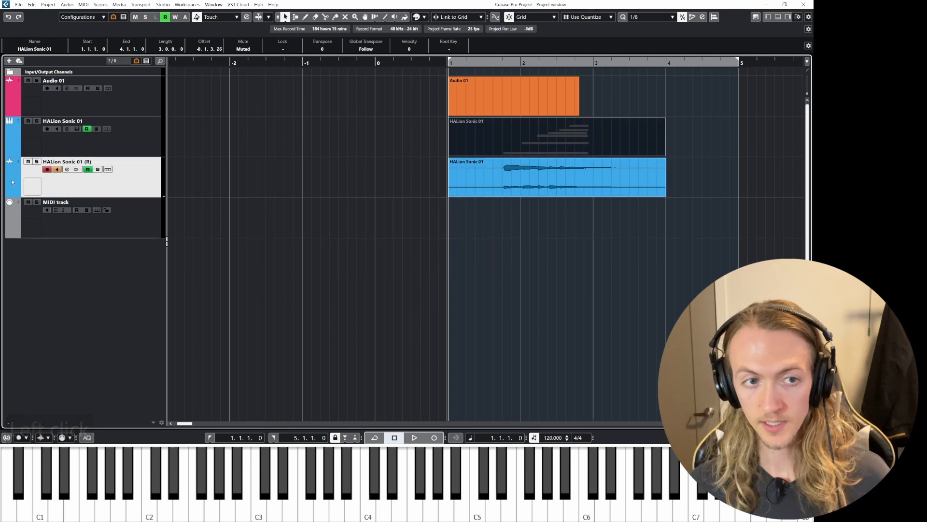
Select the rendered HALion Sonic 01 audio event, enlarge its track and examine the individual cycles of its waveform.
click(540, 184)
ctrl+scroll(475, 134, up, 5)
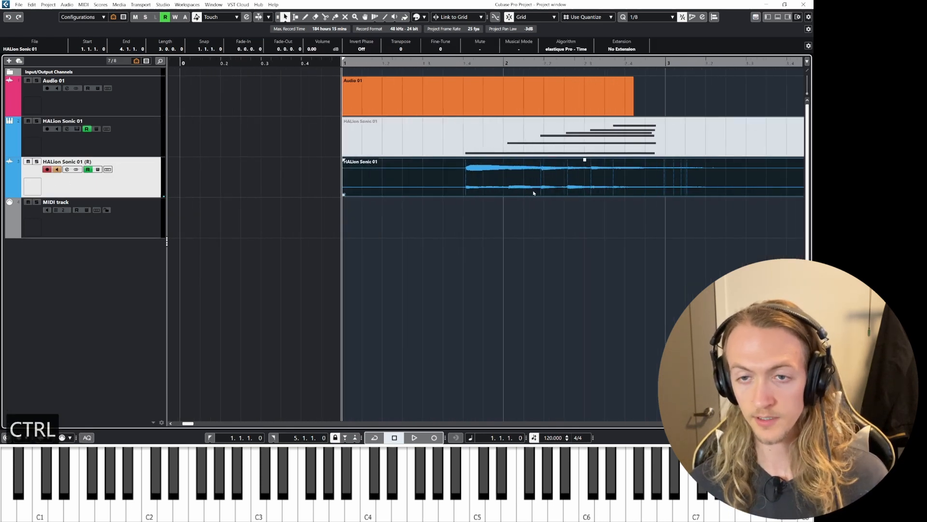
click(471, 140)
click(431, 202)
click(437, 192)
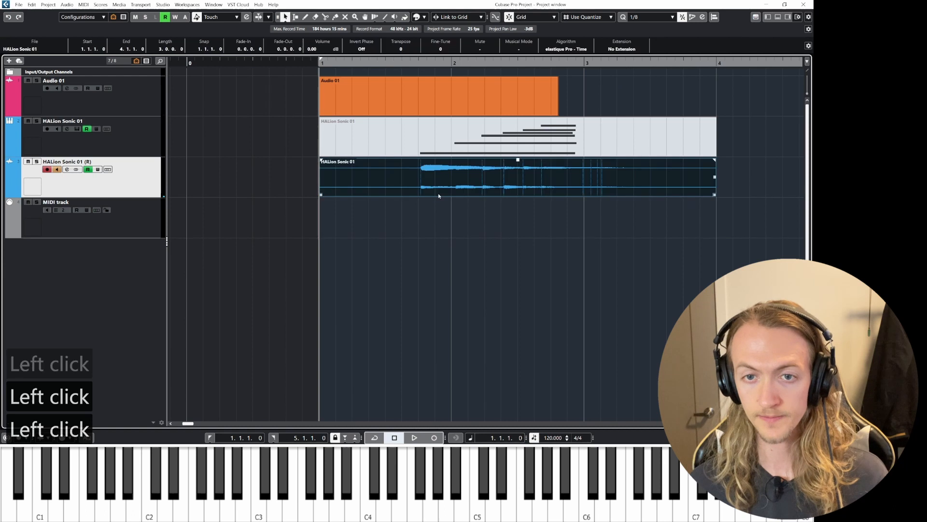
ctrl+scroll(456, 197, down, 6)
ctrl+scroll(512, 203, up, 6)
ctrl+scroll(370, 176, up, 10)
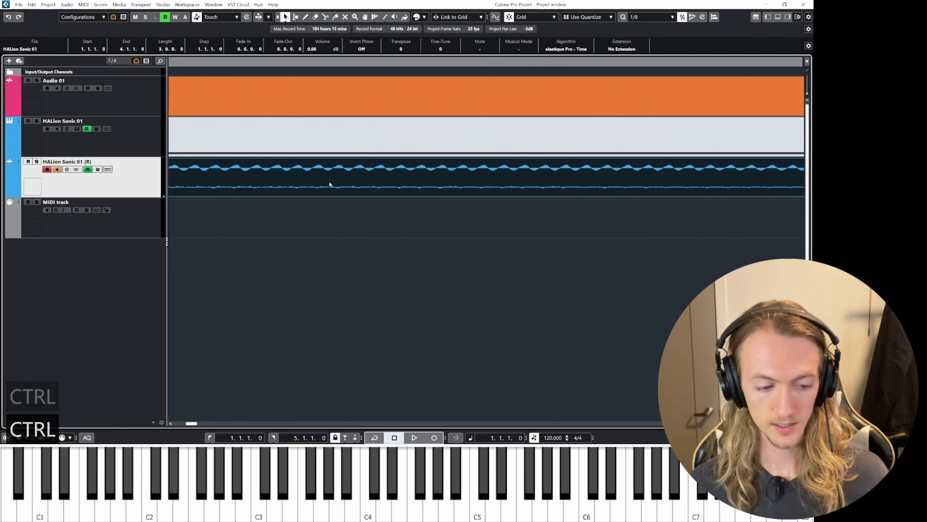
key(z)
ctrl+scroll(412, 194, down, 8)
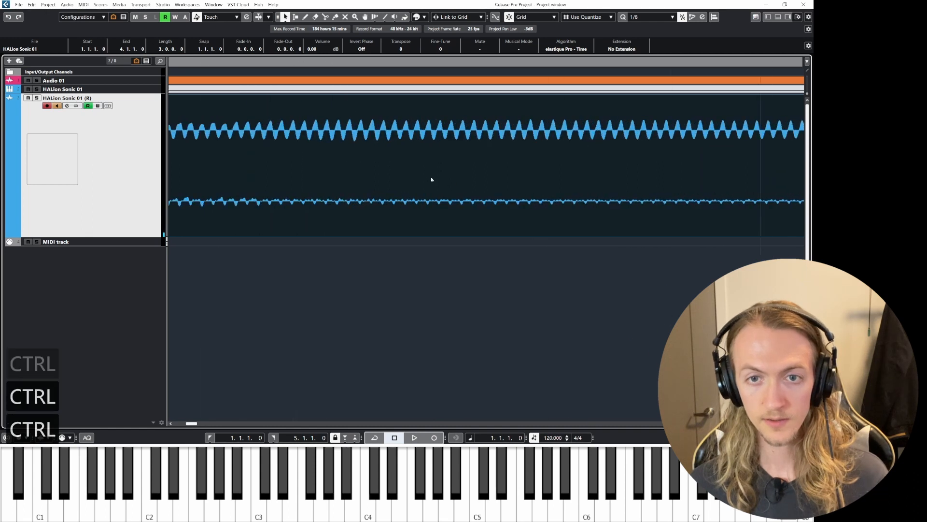
ctrl+scroll(390, 145, up, 8)
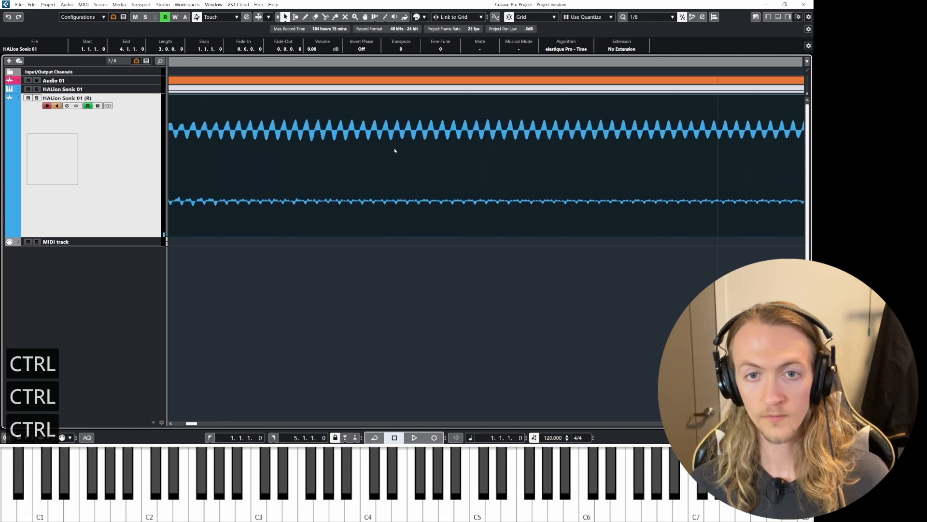
ctrl+scroll(401, 140, down, 4)
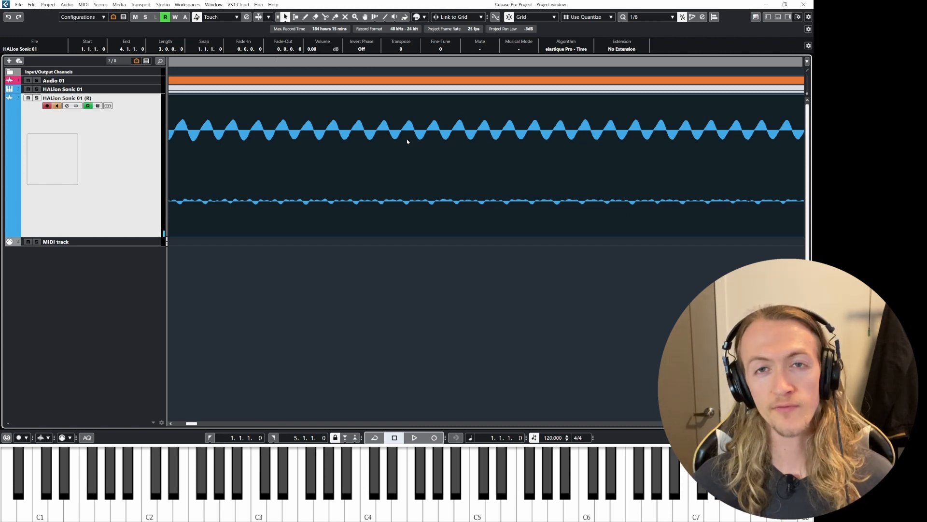
key(ctrl)
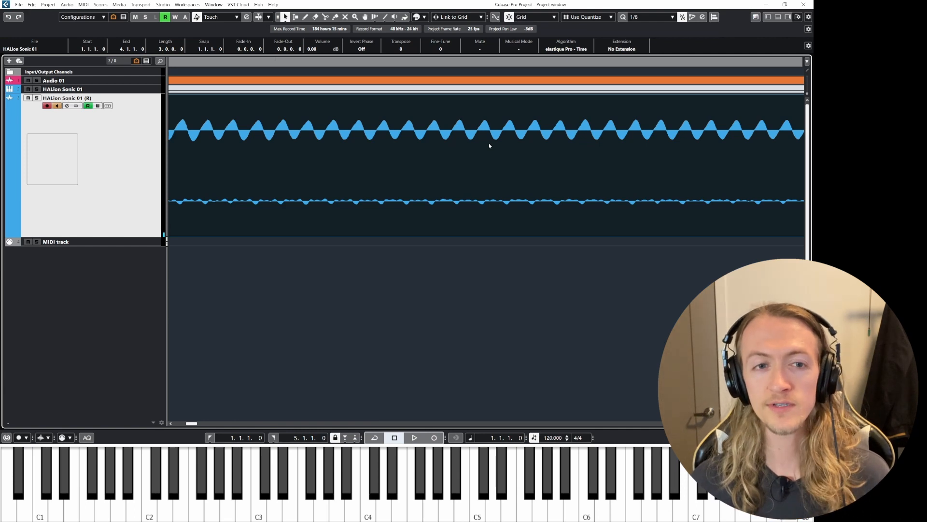
ctrl+scroll(483, 140, up, 3)
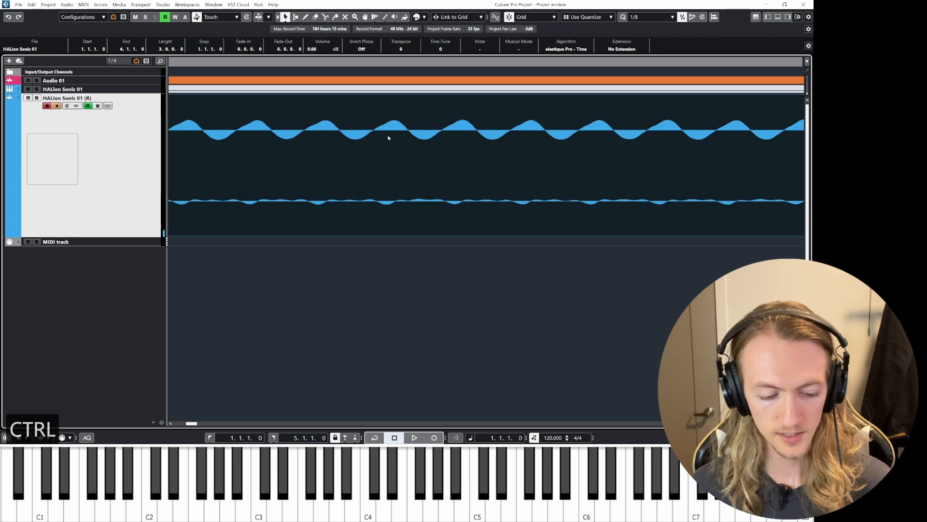
Split the rendered audio event at a waveform peak at 1.4.2.23 and again at the following trough at 1.4.2.24.
key(3)
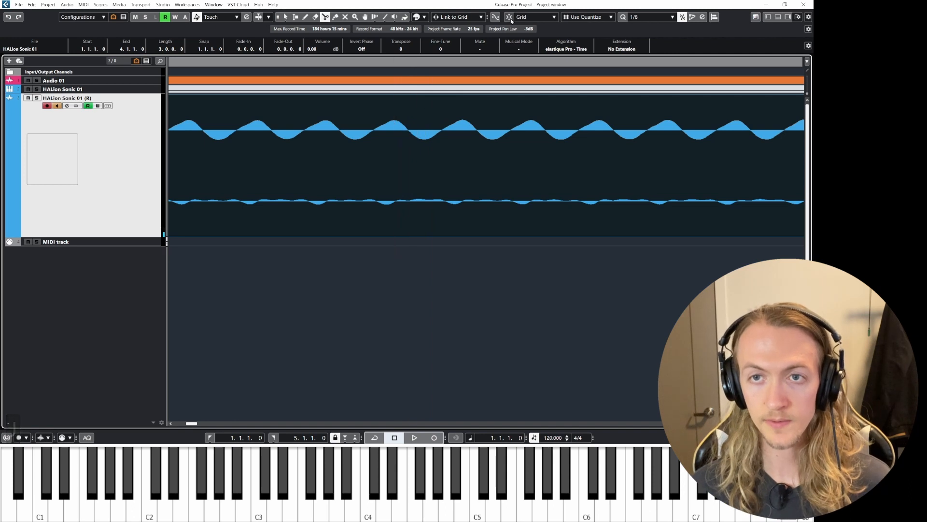
click(396, 124)
scroll(394, 128, up, 3)
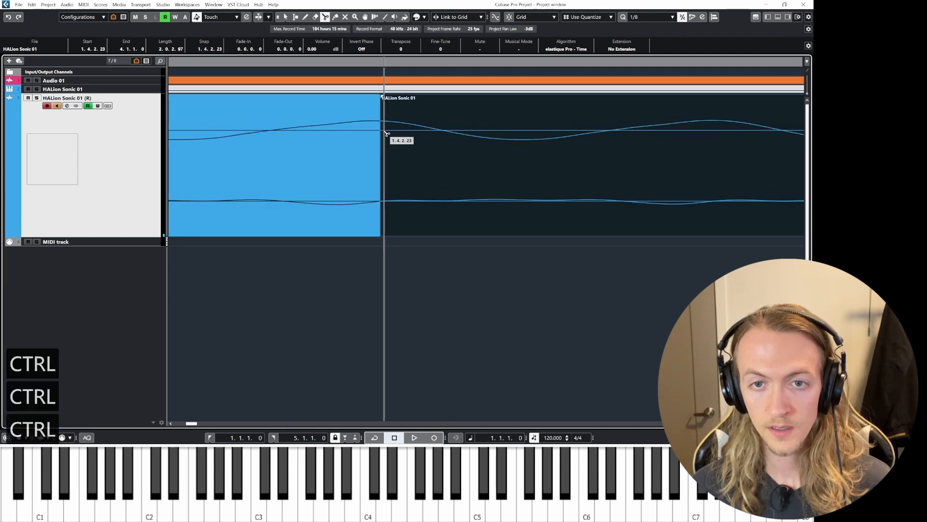
scroll(392, 130, up, 3)
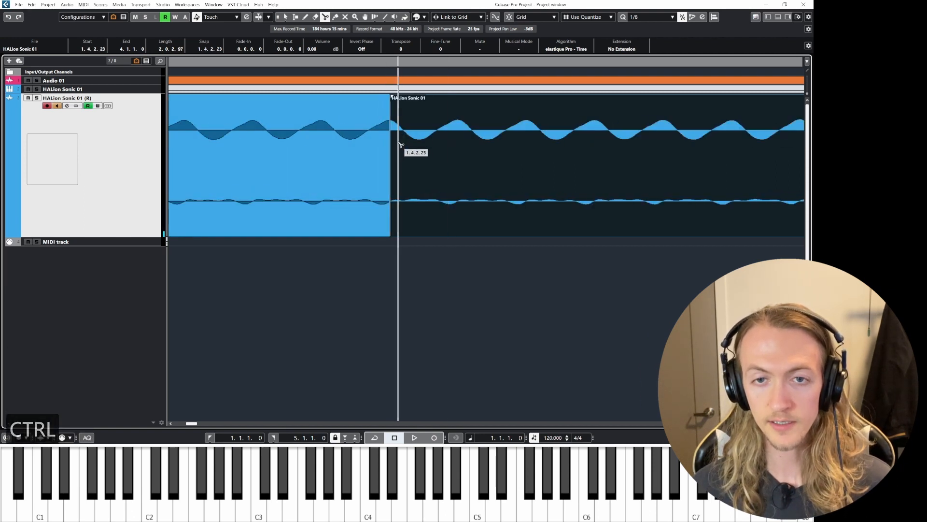
click(420, 142)
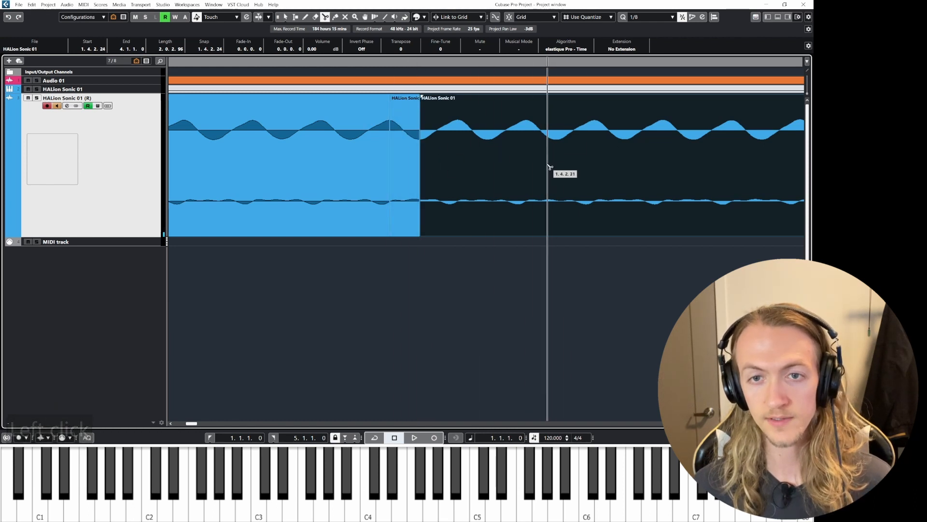
Delete the narrow slice between the two cuts and move the following audio event back to start at 1.4.2.23.
click(414, 161)
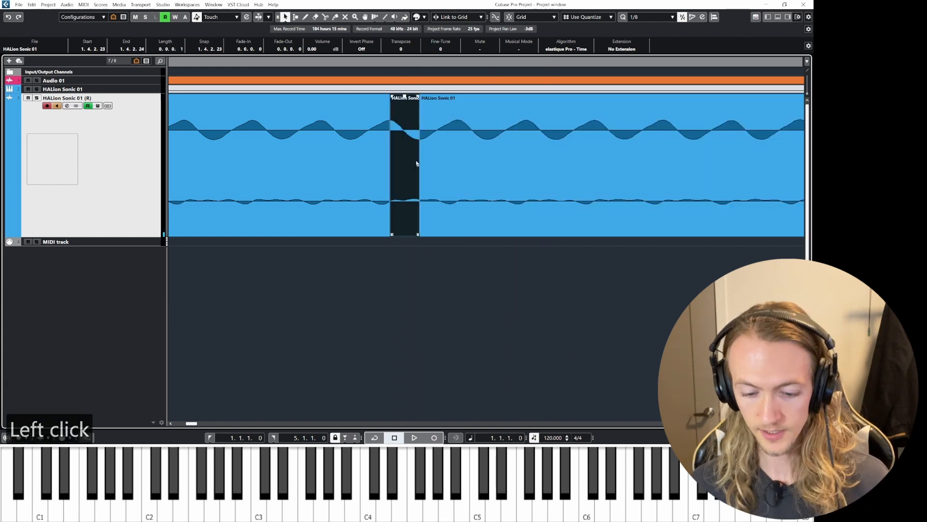
key(Delete)
drag(477, 152, 414, 140)
Inspect the mismatched join at 1.4.2.23 and scrub across it to listen to the transition between the two audio events.
scroll(418, 137, up, 5)
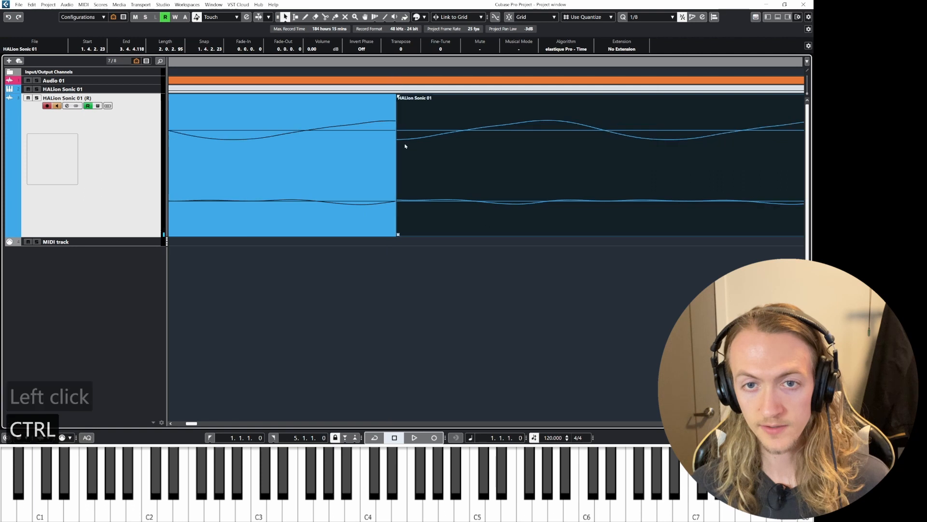
scroll(406, 145, down, 3)
scroll(420, 135, down, 2)
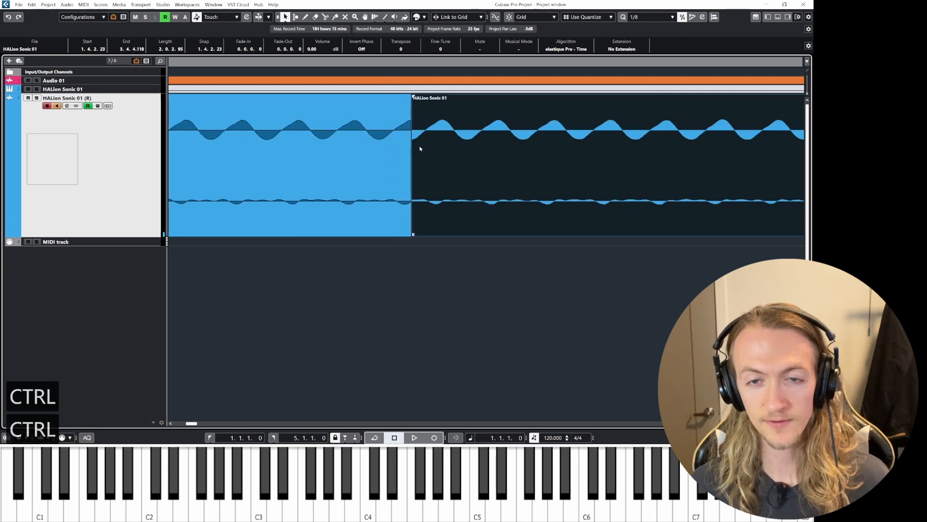
scroll(420, 151, up, 1)
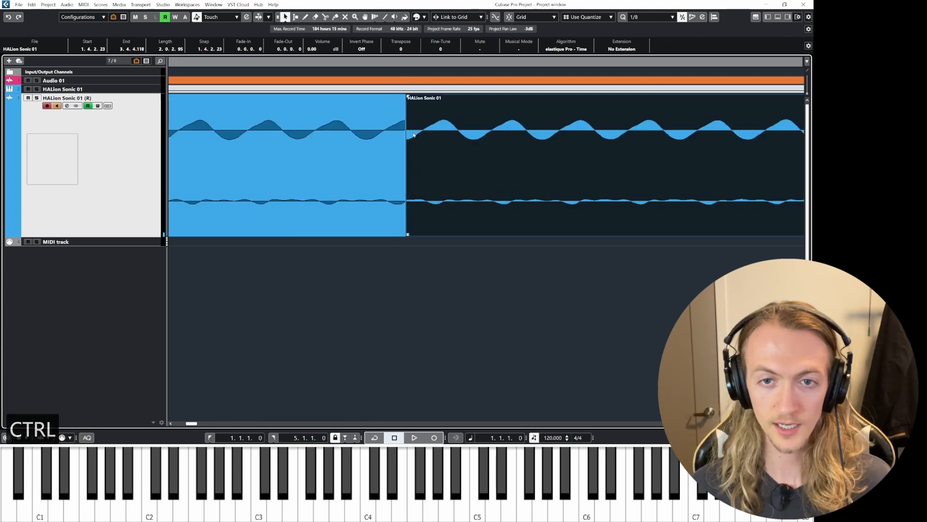
click(394, 17)
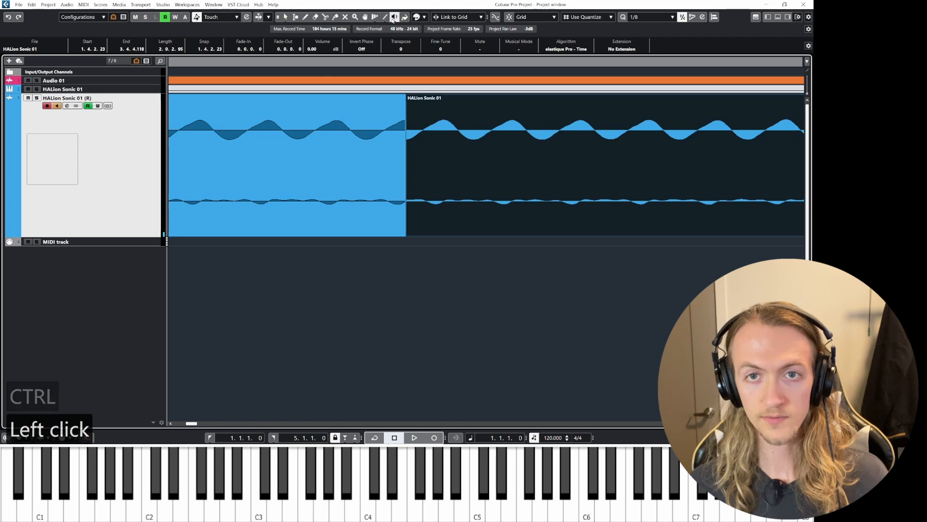
click(394, 19)
click(402, 34)
drag(290, 148, 384, 160)
scroll(298, 179, down, 4)
drag(201, 149, 489, 148)
scroll(466, 149, up, 6)
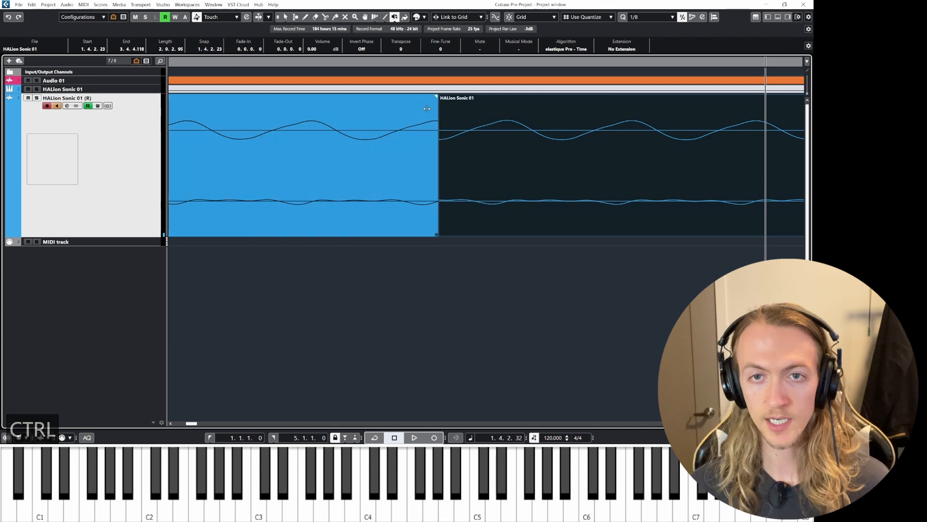
click(395, 18)
click(406, 35)
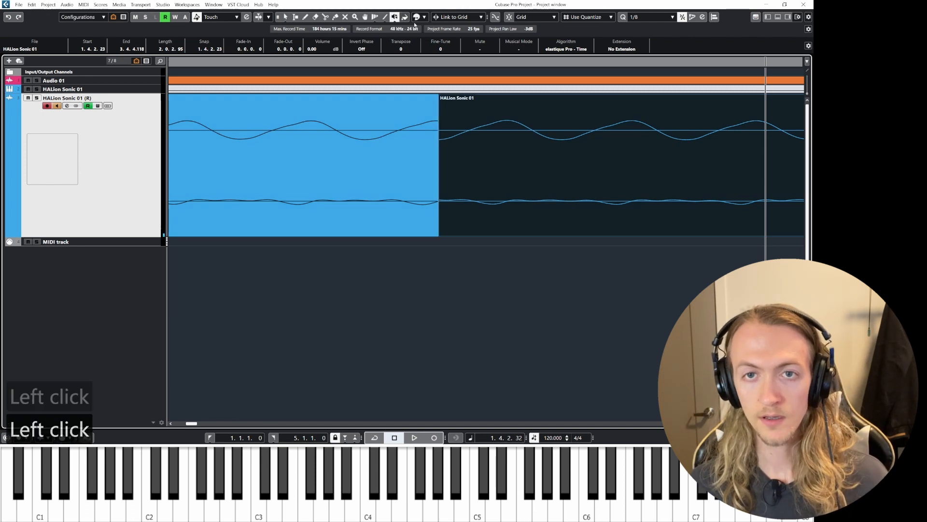
Enable Snap to Zero Crossing and split the second audio event at 1.4.2.36 and at 1.4.2.33.
scroll(511, 103, down, 5)
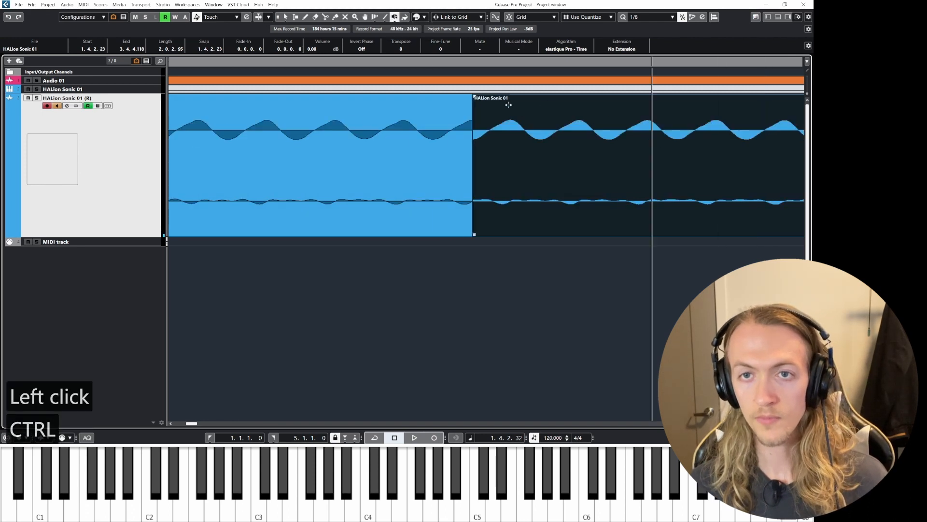
click(498, 18)
scroll(671, 164, down, 4)
key(3)
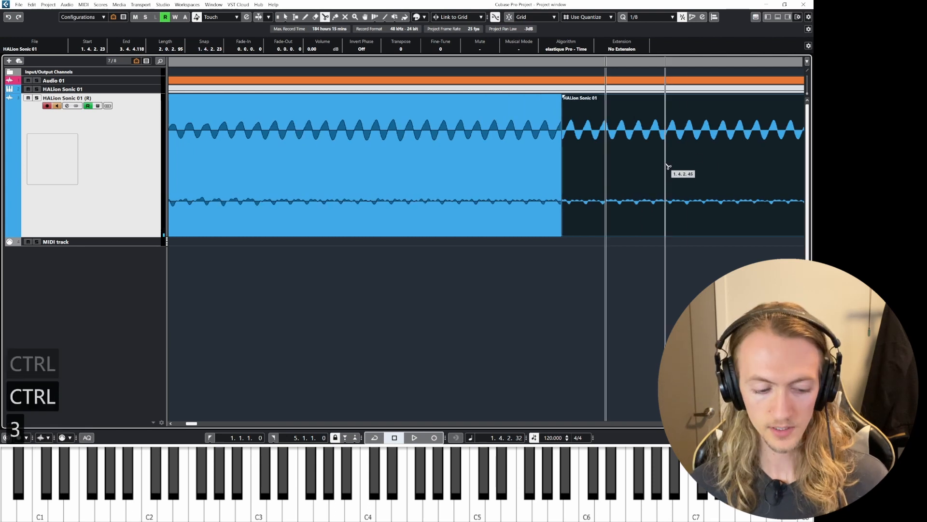
scroll(686, 170, down, 2)
scroll(453, 147, up, 8)
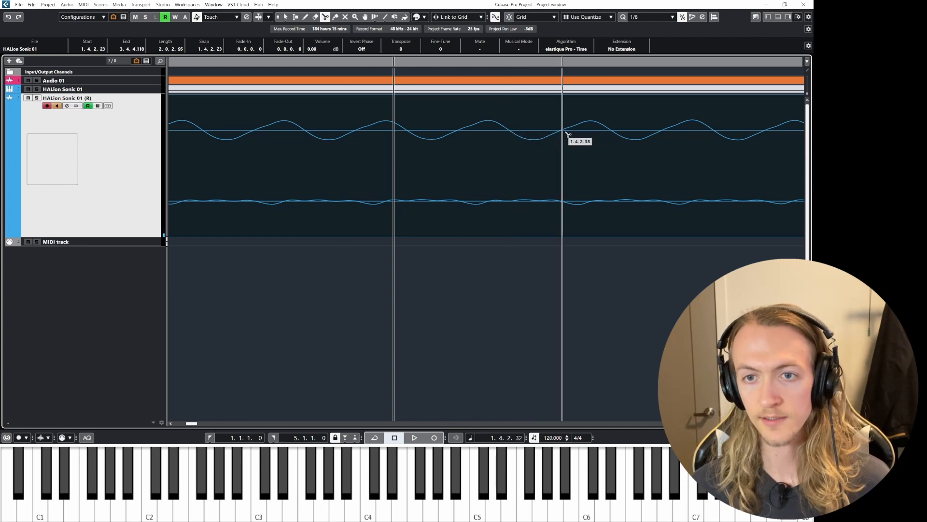
click(509, 133)
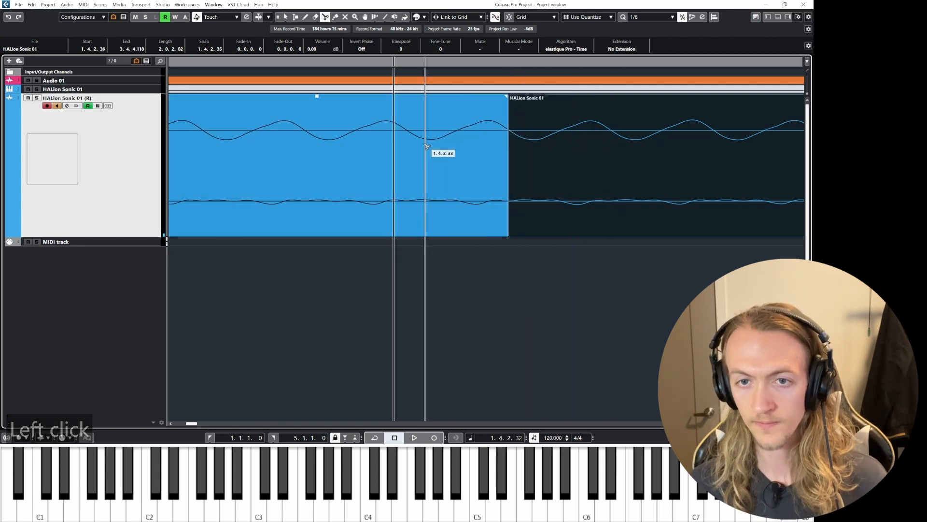
click(407, 133)
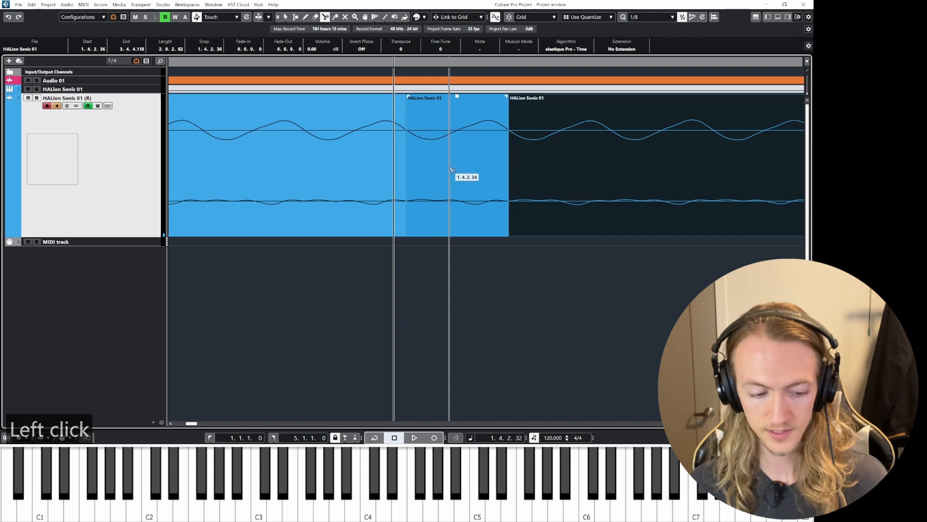
Delete the slice between the zero-crossing cuts and move the following audio event back to start at 1.4.2.33.
key(1)
click(459, 140)
key(Delete)
drag(532, 151, 446, 150)
Align the moved audio event with the end of the preceding one using the Events snap type, and restore the Grid snap type.
click(537, 17)
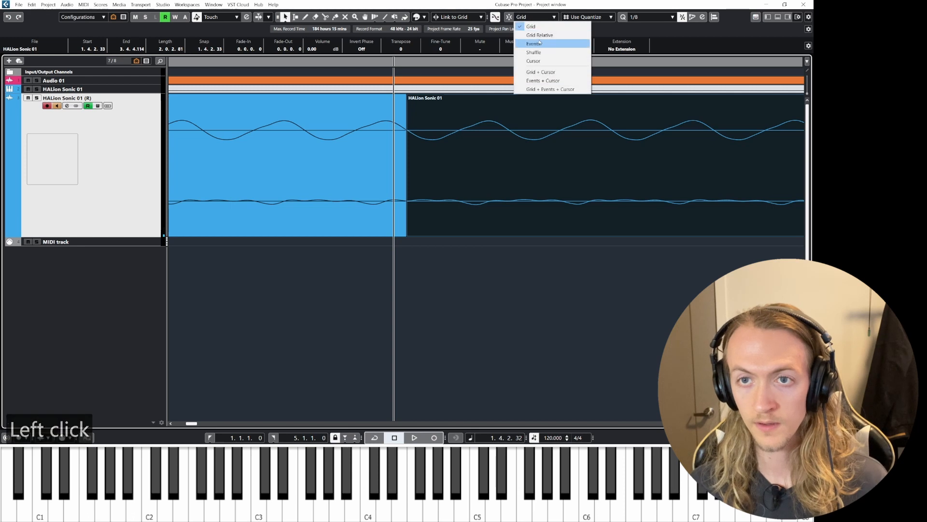
click(539, 43)
mouse_move(532, 178)
mouse_down()
mouse_move(521, 170)
mouse_move(532, 174)
mouse_up()
click(540, 20)
click(529, 25)
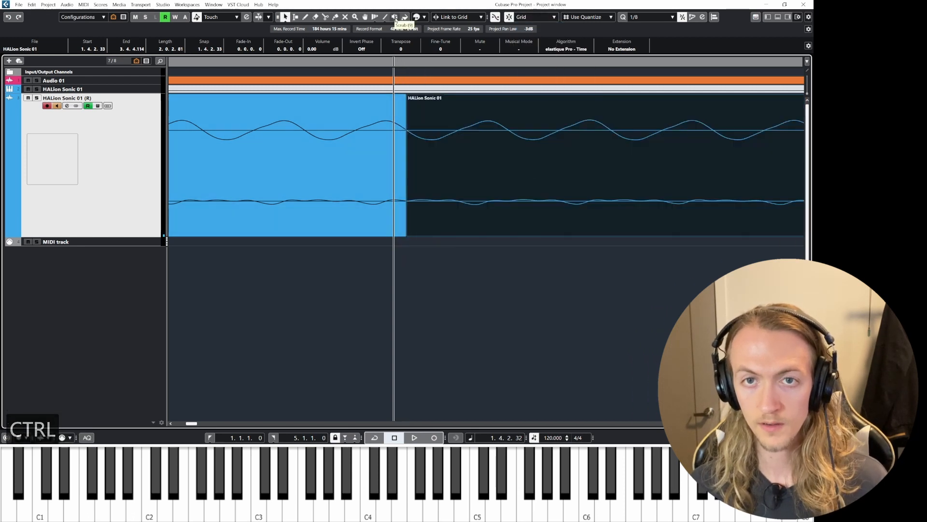
Scrub across the zero-crossing join at 1.4.2.33 and the surrounding audio to listen to the transition.
click(396, 18)
drag(321, 170, 447, 170)
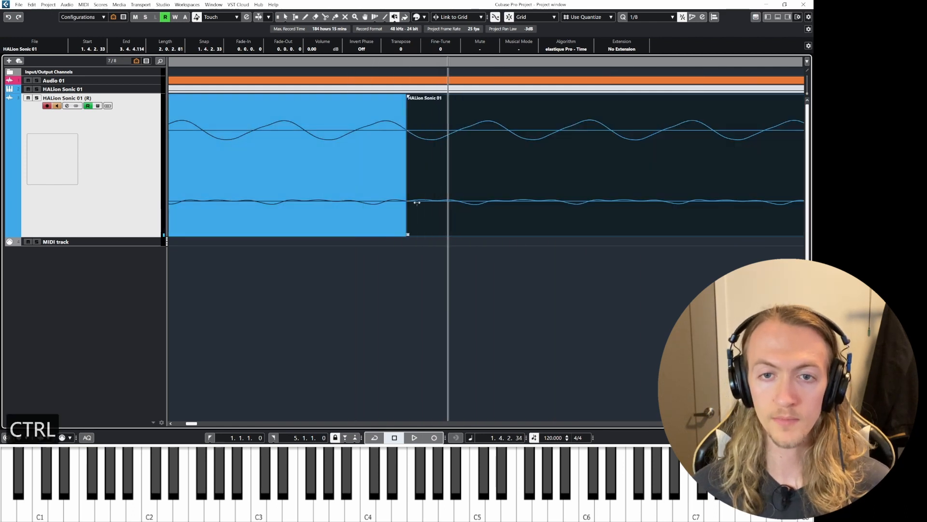
scroll(416, 202, down, 4)
drag(328, 169, 381, 170)
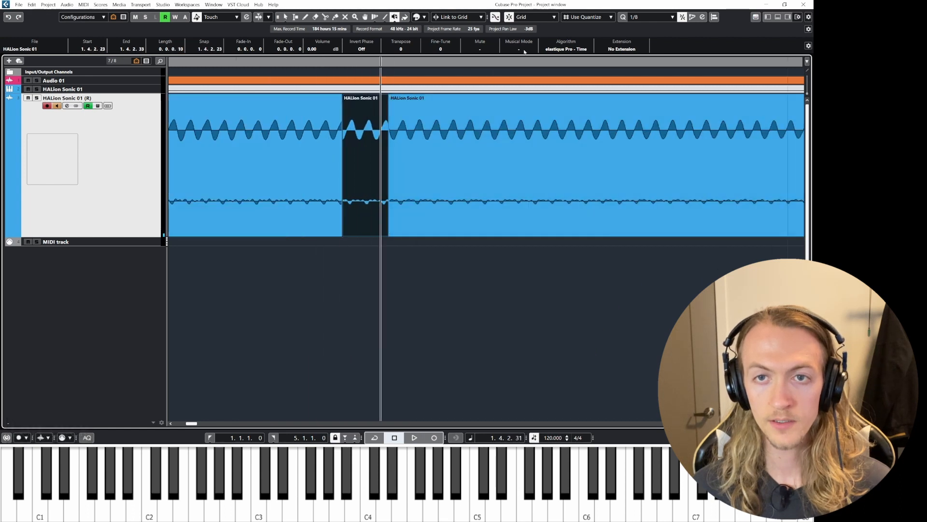
Toggle Snap to Zero Crossing and examine the waveform at the cut between the short middle slice and the following audio event.
click(498, 22)
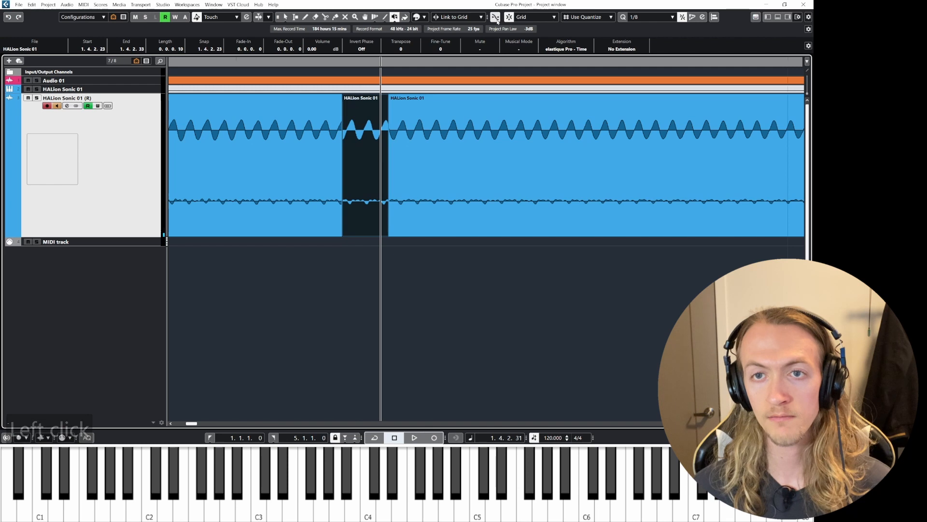
click(497, 22)
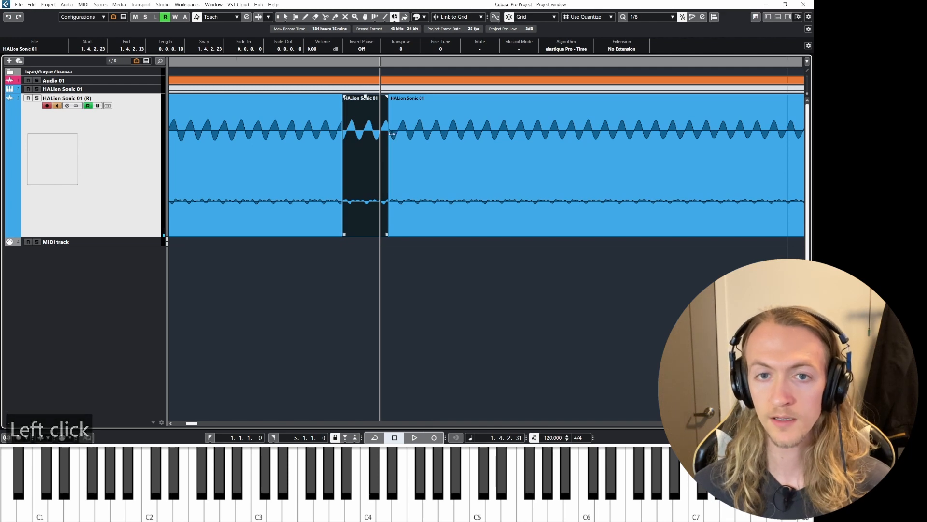
key(ctrl)
key(ctrl)
key(ctrl)
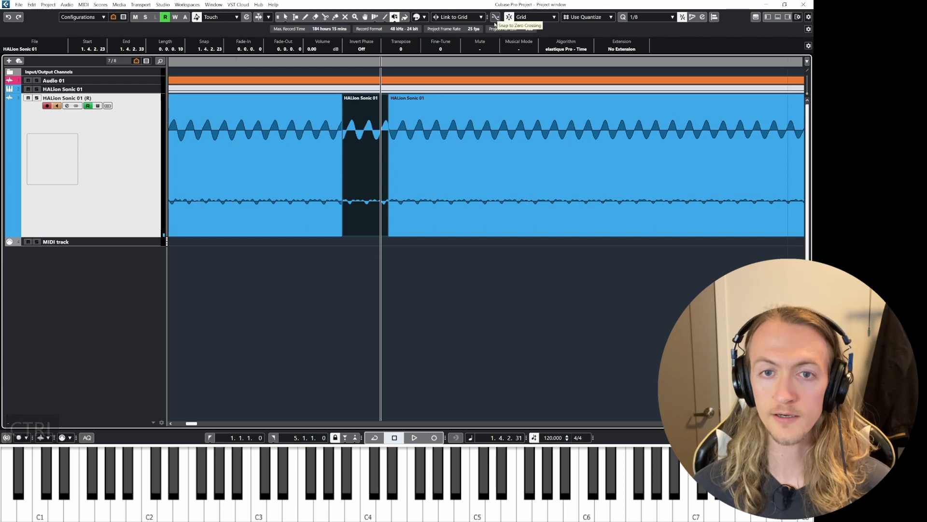
ctrl+scroll(368, 139, up, 5)
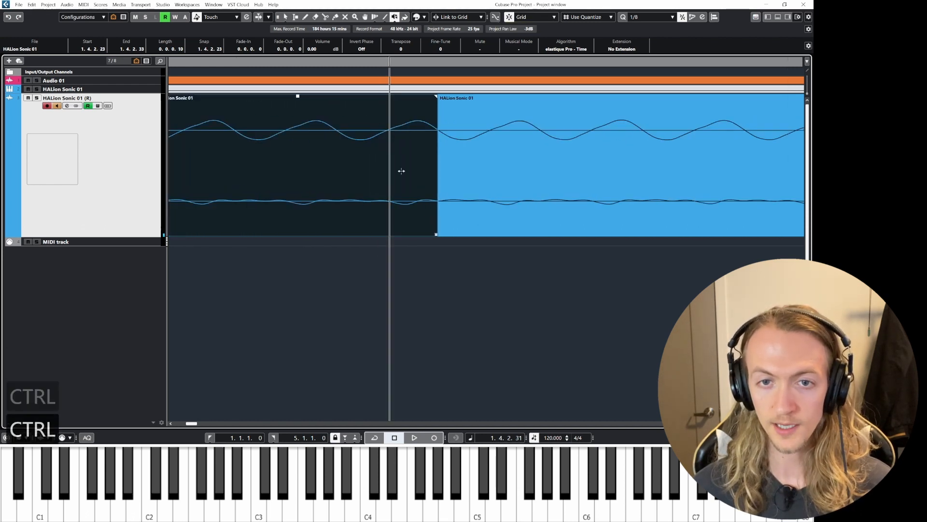
ctrl+scroll(437, 163, down, 5)
ctrl+scroll(484, 138, down, 2)
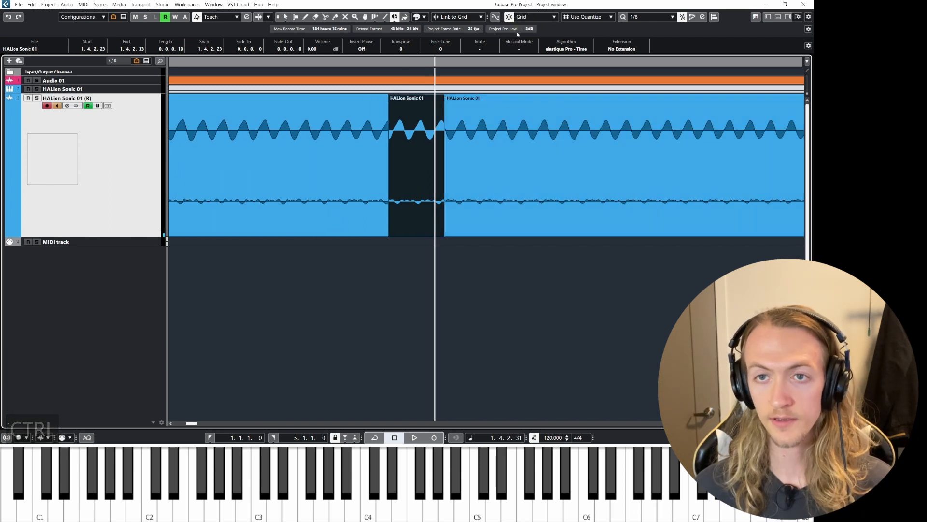
ctrl+scroll(400, 164, down, 8)
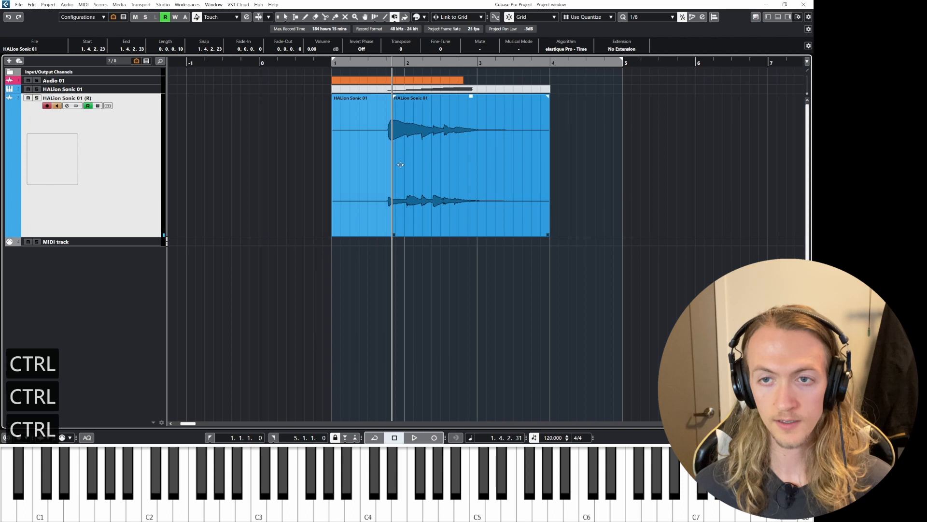
Use the Object Selection tool to move the first audio event on the grid to 0.2.1.0 and on to 0.4.1.0.
click(346, 152)
drag(353, 154, 286, 152)
ctrl+scroll(249, 150, up, 2)
ctrl+scroll(249, 150, up, 3)
drag(360, 151, 385, 155)
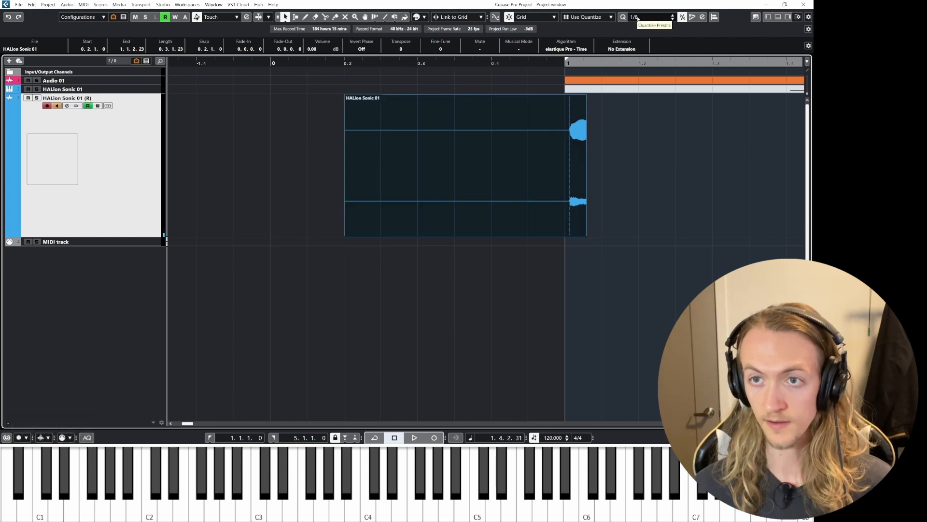
drag(419, 151, 539, 153)
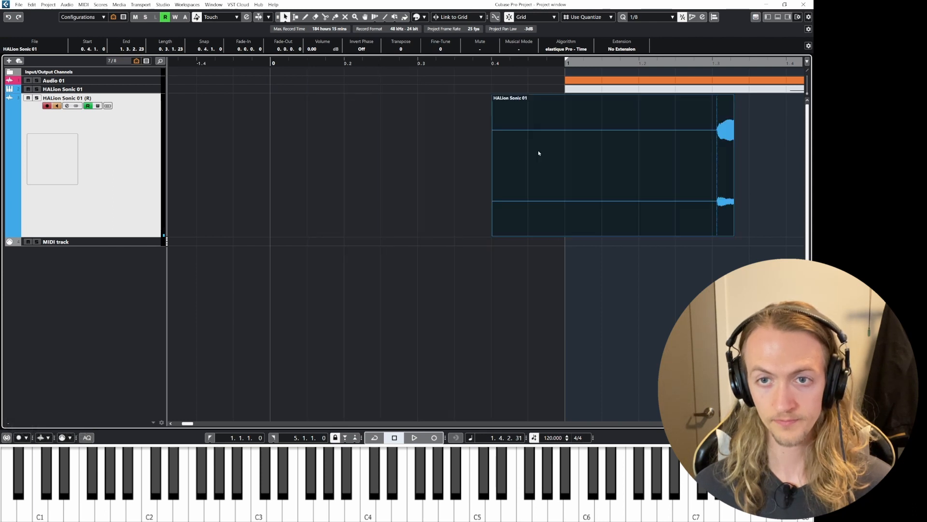
Turn Snap off and move the first audio event freely off the grid, to 0.3.4.77 and on to 0.1.4.66.
click(537, 17)
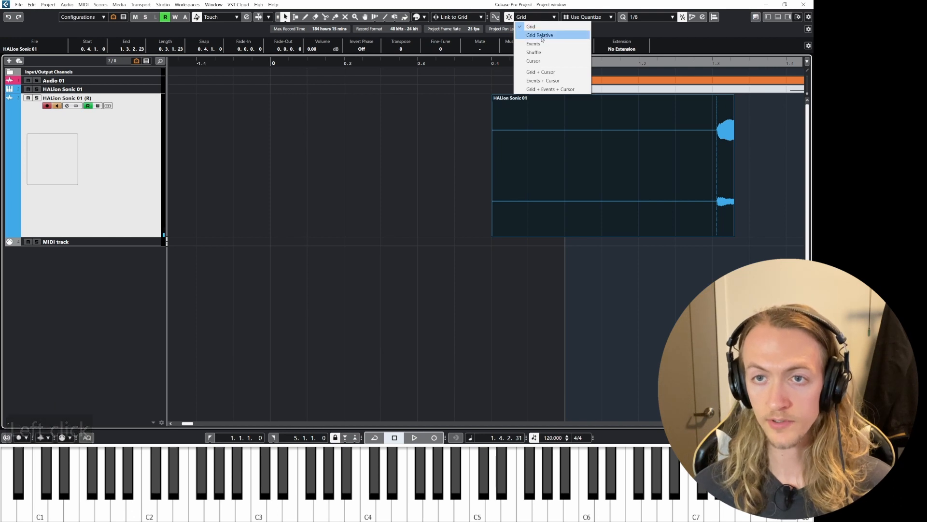
click(440, 147)
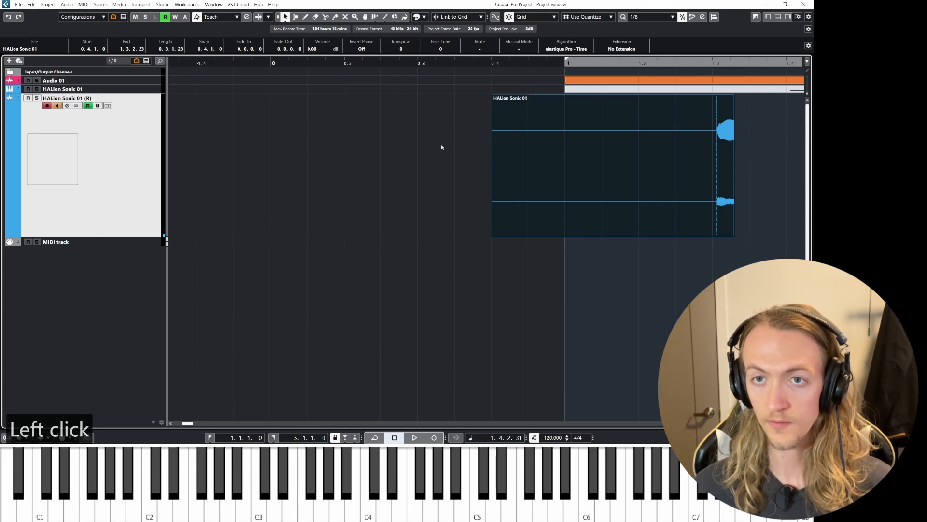
key(j)
drag(527, 152, 521, 151)
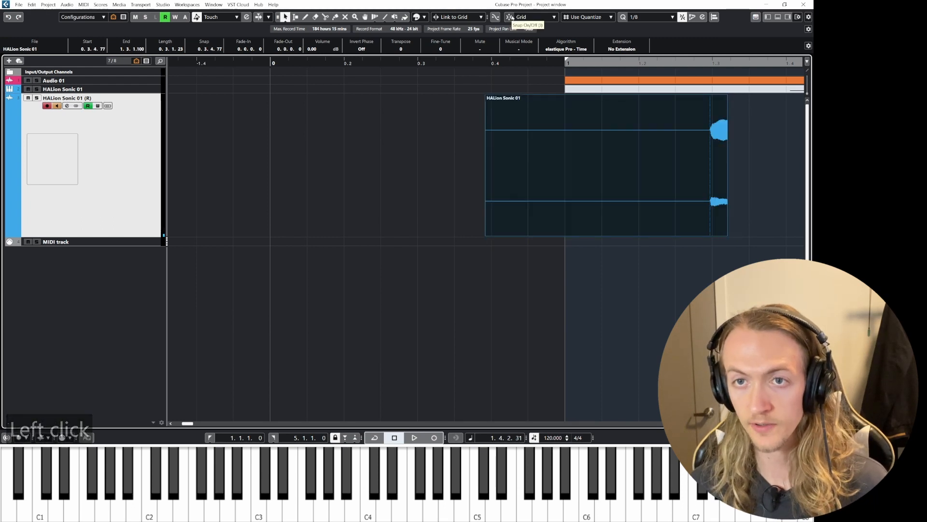
key(j)
key(j)
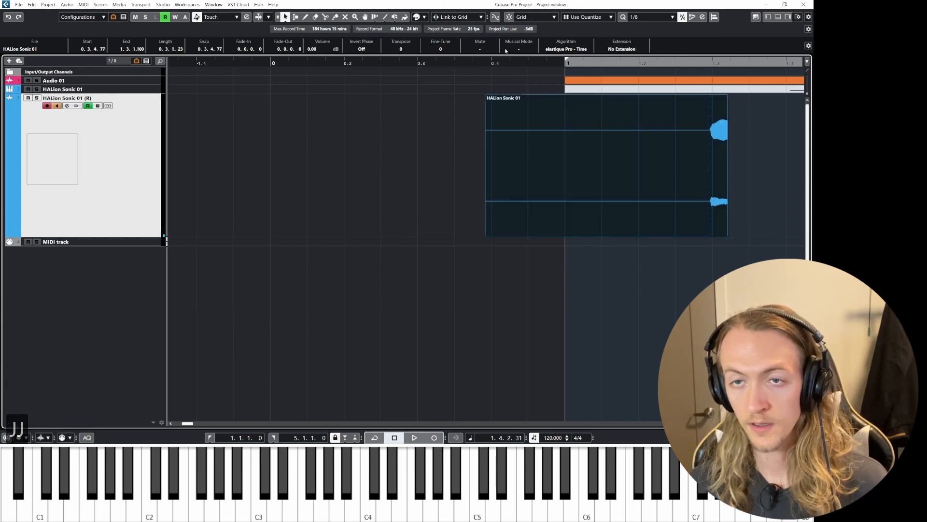
drag(532, 144, 394, 140)
scroll(325, 71, up, 3)
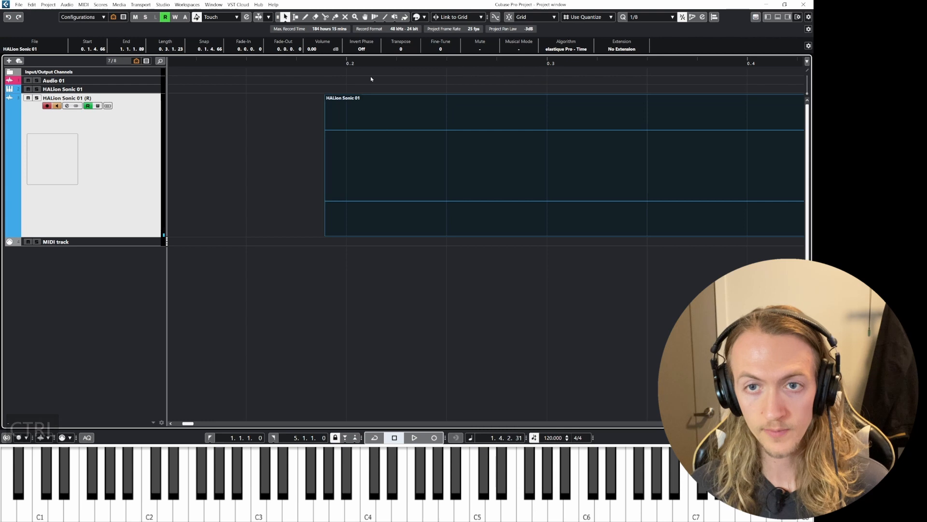
scroll(344, 123, down, 5)
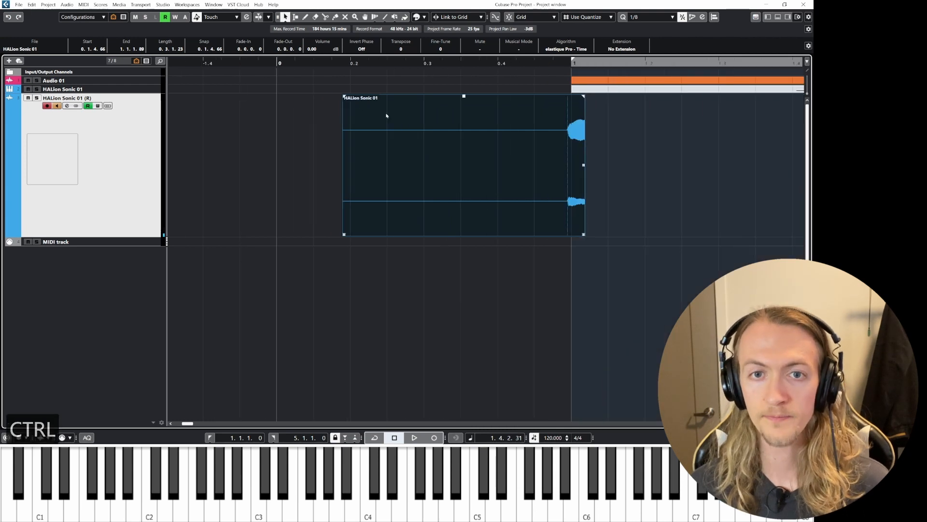
Set the snap type to Grid Relative and move the first audio event to start at 0.2.4.66.
click(532, 17)
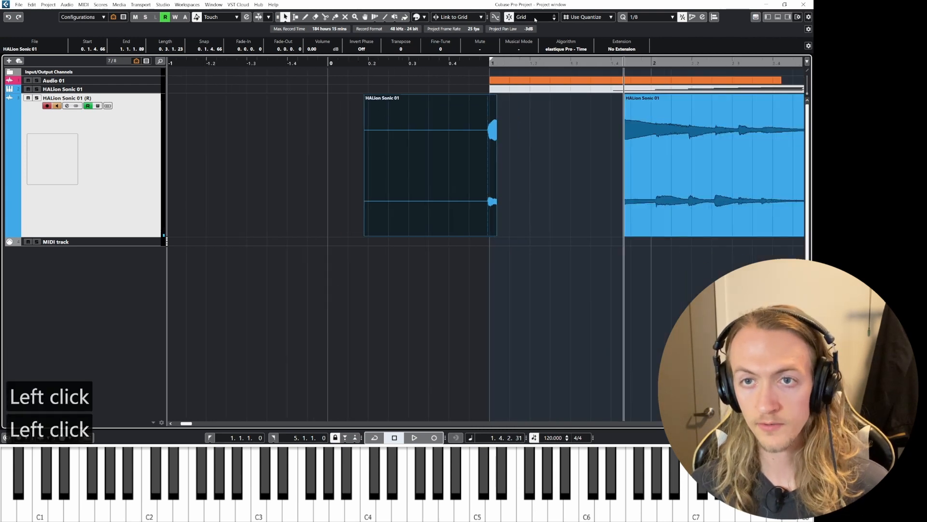
click(532, 32)
click(385, 143)
drag(385, 143, 411, 138)
ctrl+scroll(424, 124, up, 4)
mouse_move(475, 142)
mouse_down()
mouse_move(567, 140)
mouse_move(484, 137)
mouse_up()
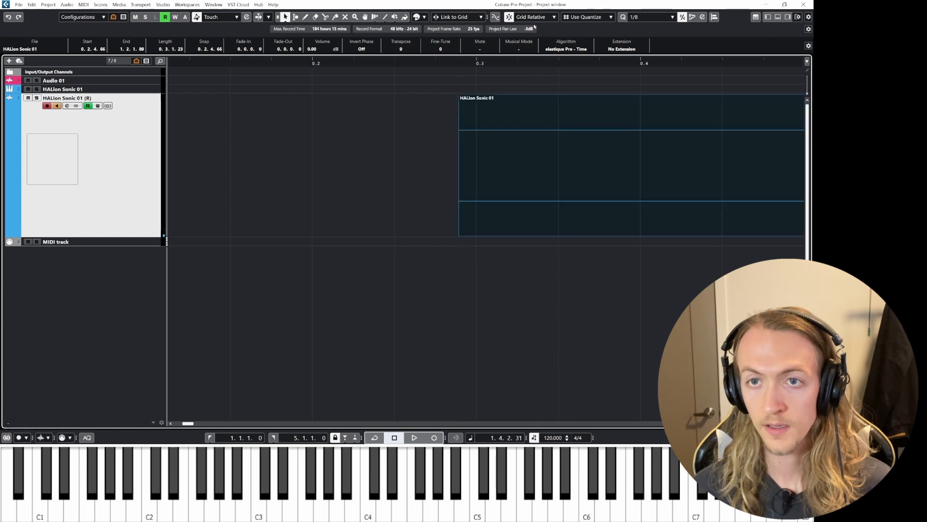
Set the snap type to Events and move the first audio event to start at 0.4.3.23.
click(535, 19)
click(549, 44)
ctrl+scroll(493, 184, up, 5)
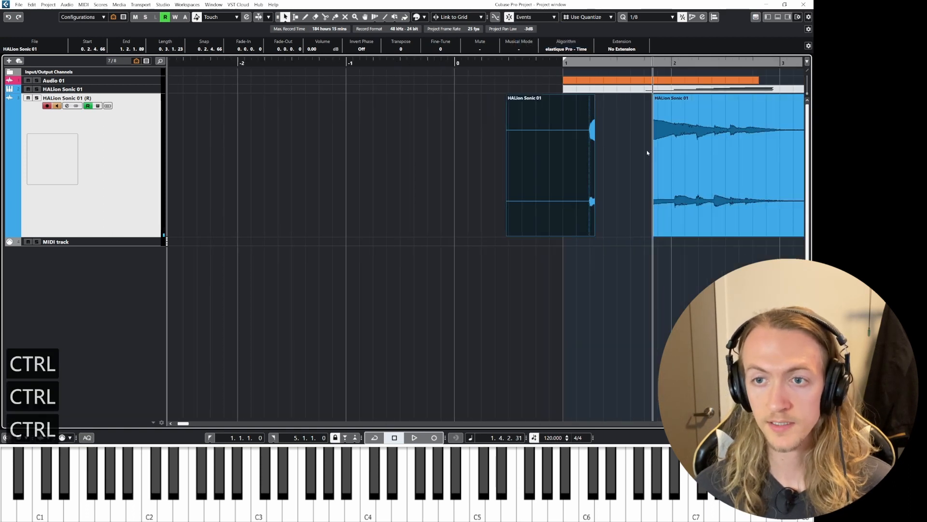
drag(226, 154, 506, 171)
drag(533, 137, 418, 170)
scroll(418, 170, down, 3)
Set the snap type to Shuffle and move the first audio event against the short middle slice, starting at 1.1.1.0.
click(547, 17)
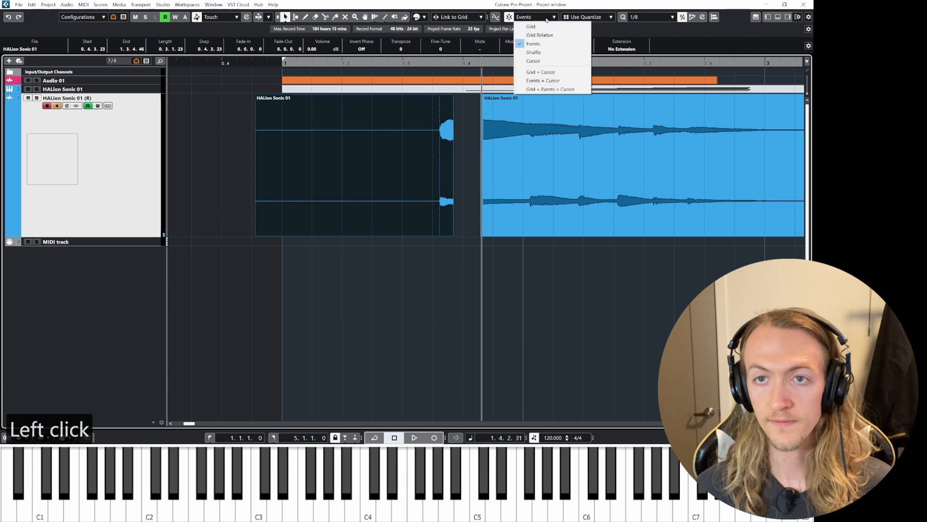
click(553, 52)
scroll(478, 174, up, 6)
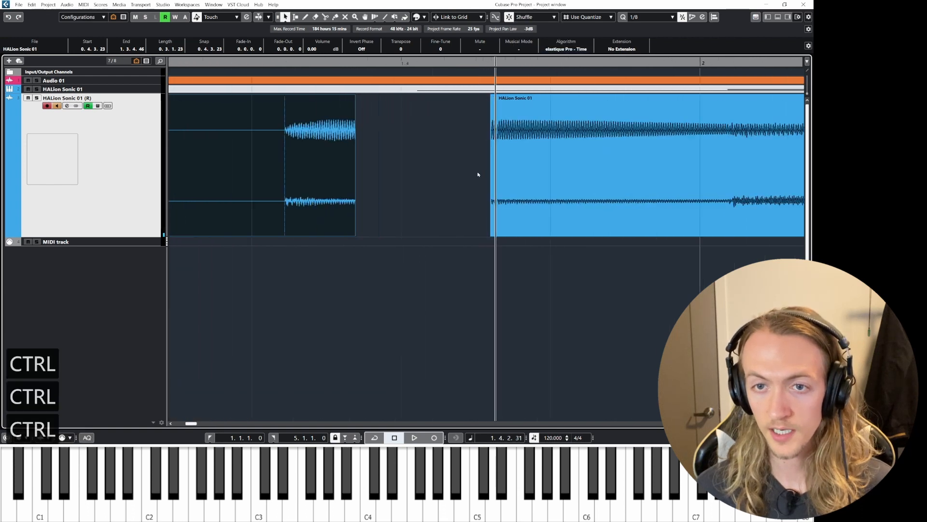
drag(183, 167, 422, 169)
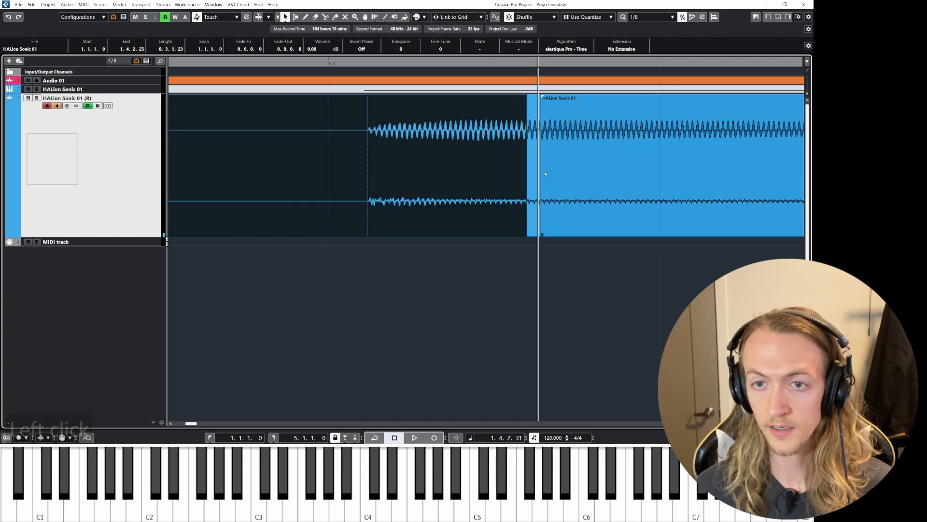
Shuffle the first audio event past the short middle slice so the two swap places.
scroll(488, 170, up, 3)
drag(357, 162, 391, 167)
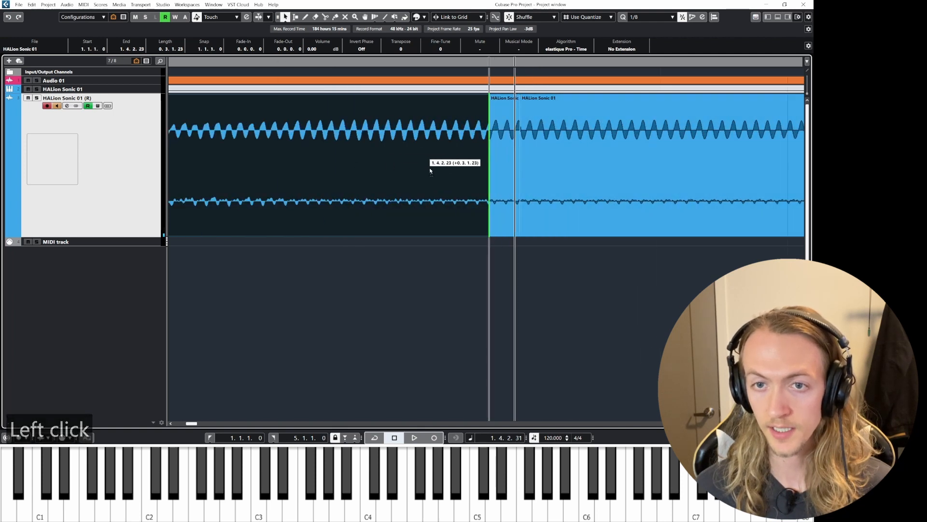
drag(474, 174, 520, 177)
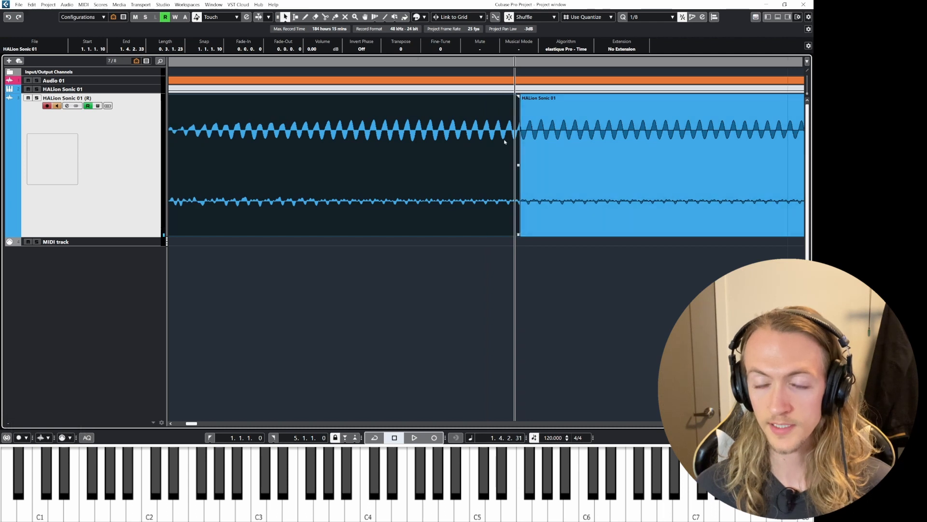
Examine the waveform at the shuffled event's join with the following event and undo the swap.
key(ctrl)
key(ctrl)
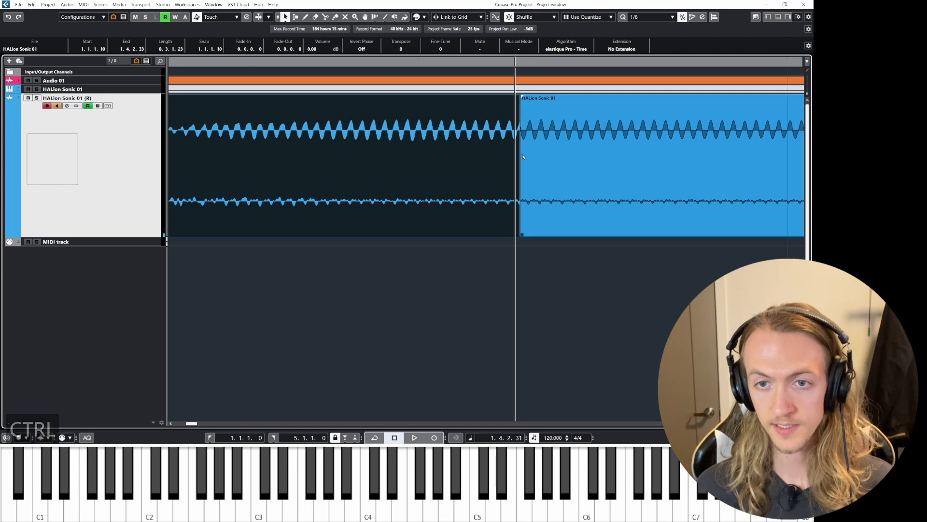
ctrl+scroll(521, 165, up, 3)
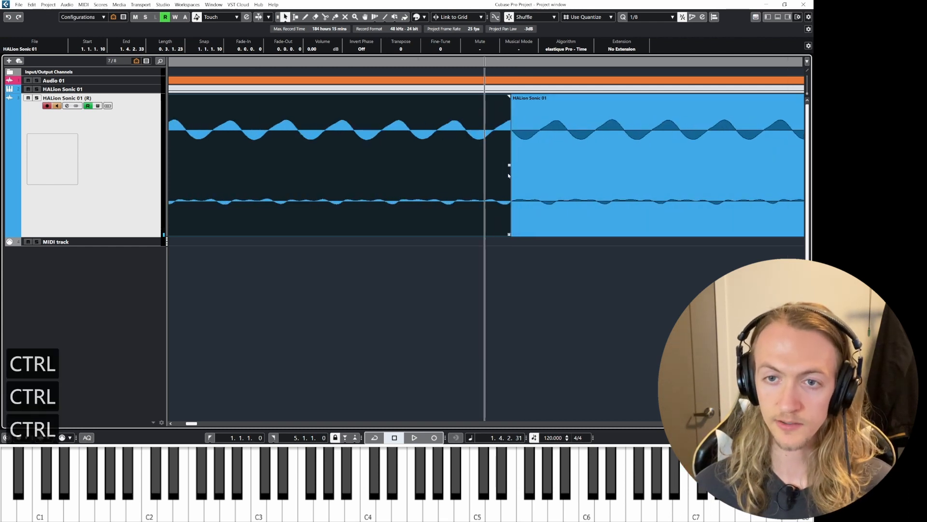
ctrl+scroll(502, 171, up, 4)
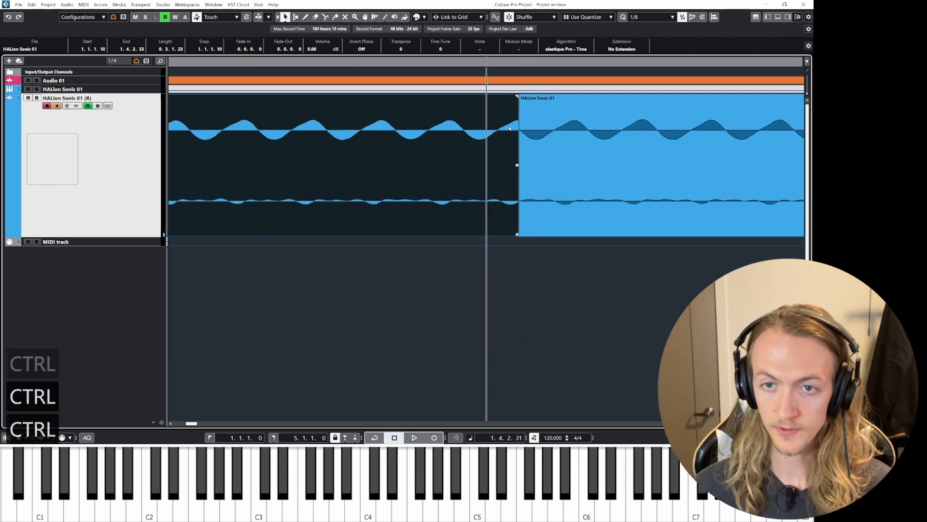
key(ctrl+z)
ctrl+scroll(380, 160, down, 4)
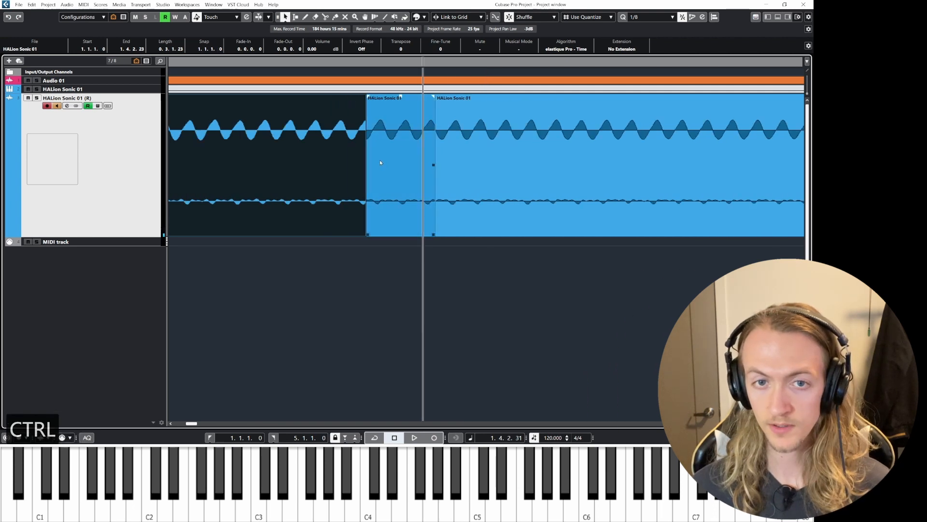
ctrl+scroll(379, 163, down, 3)
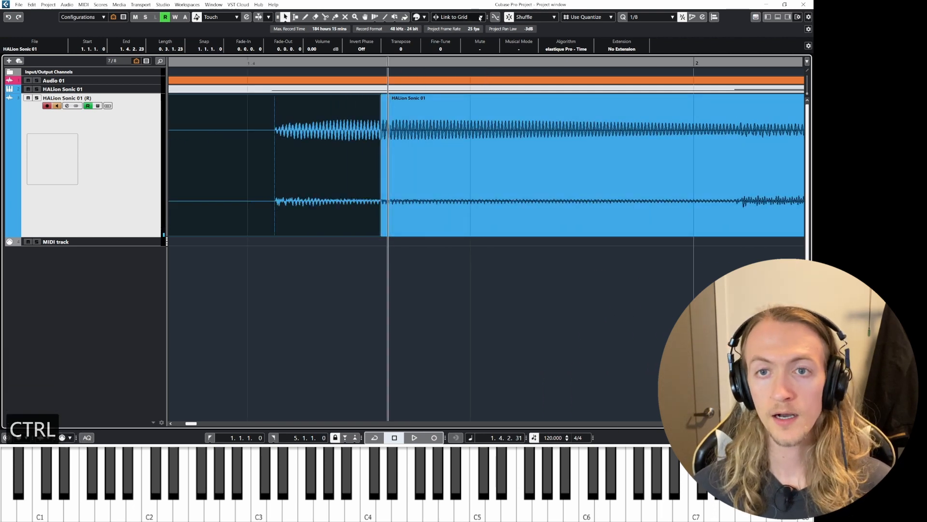
Set the snap type to Cursor, place the project cursor at 1.2.2.74, and snap the first audio event's start to it.
click(554, 17)
scroll(454, 142, down, 6)
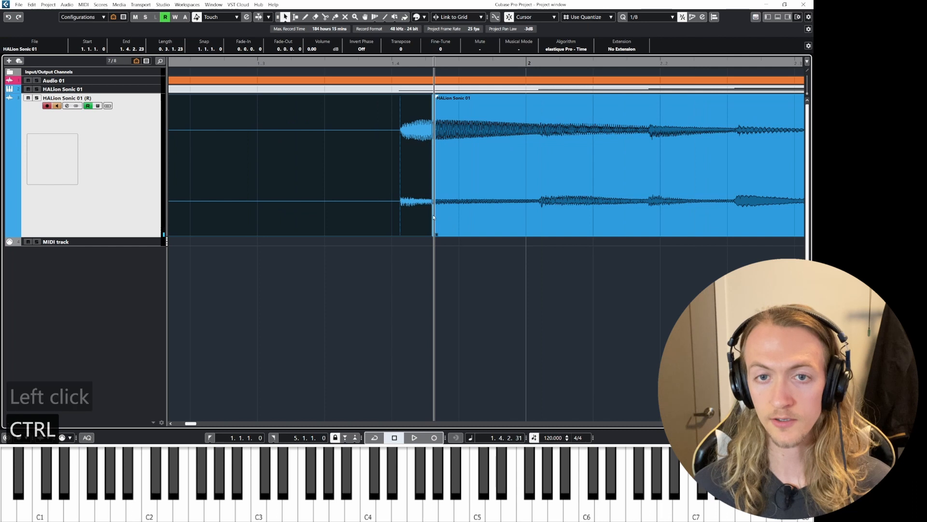
click(318, 62)
scroll(268, 163, up, 2)
scroll(268, 162, up, 1)
drag(249, 172, 447, 182)
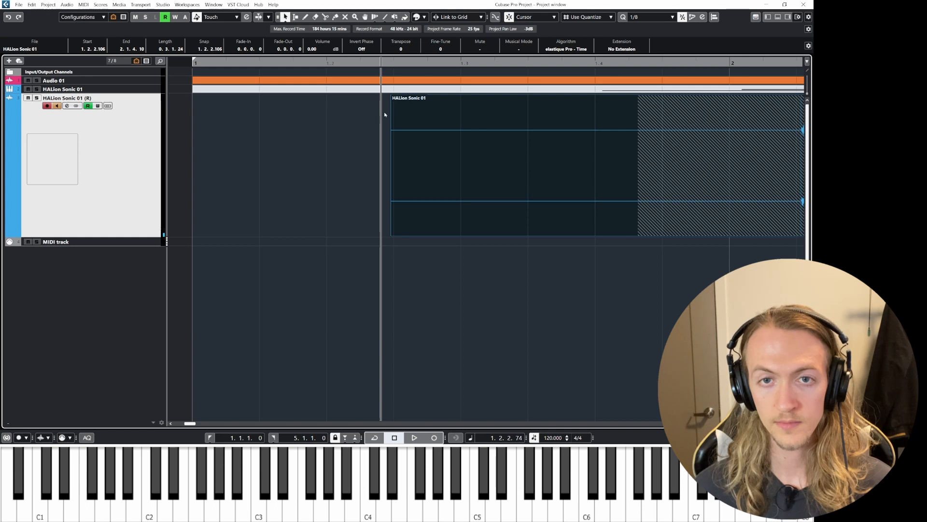
drag(512, 117, 511, 147)
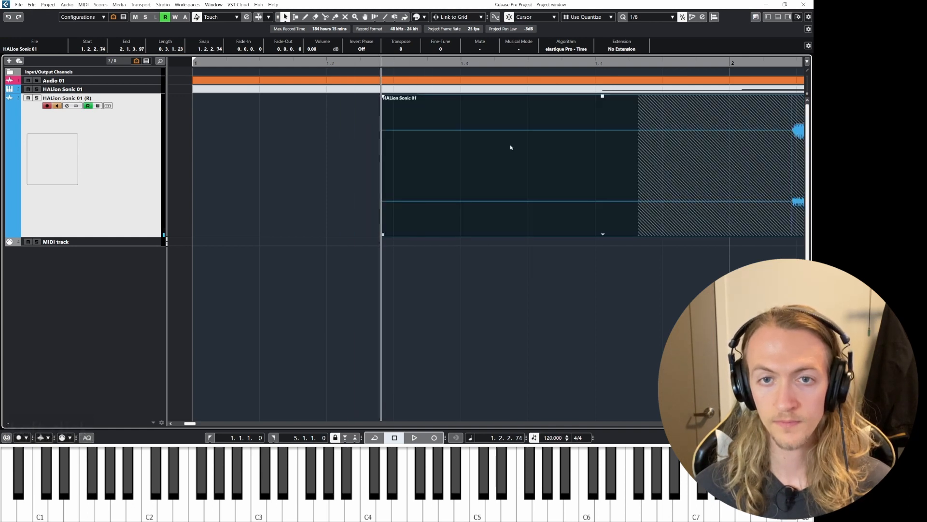
Set the snap type to Grid + Cursor and move the first audio event to start at 1.2.3.0.
click(534, 17)
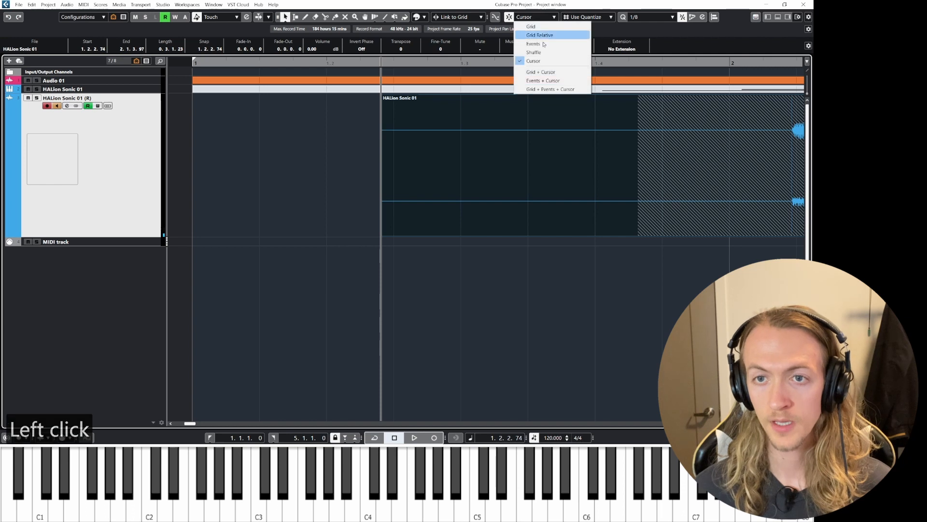
click(546, 72)
mouse_move(402, 137)
mouse_down()
mouse_move(484, 141)
mouse_move(399, 140)
mouse_move(415, 143)
mouse_up()
Set the snap type to Grid and look through the grid type options.
click(546, 18)
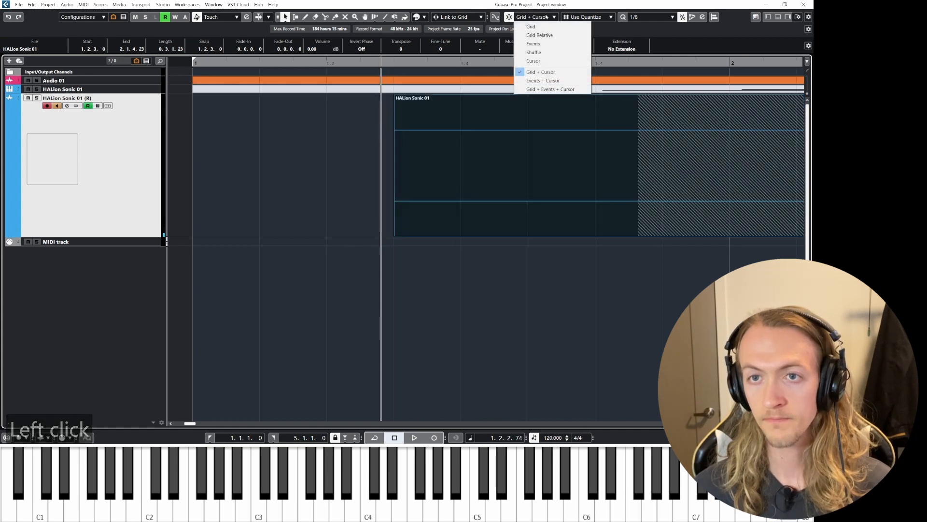
click(532, 27)
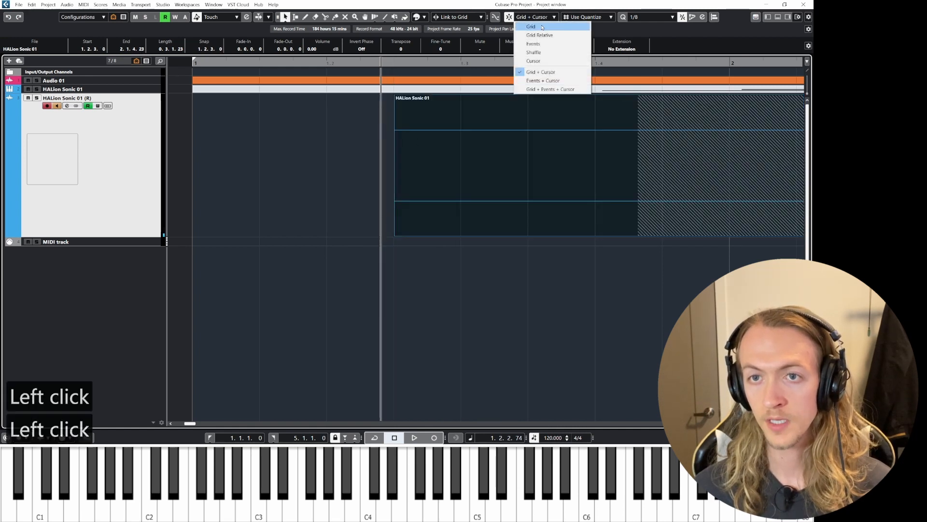
click(593, 18)
click(576, 20)
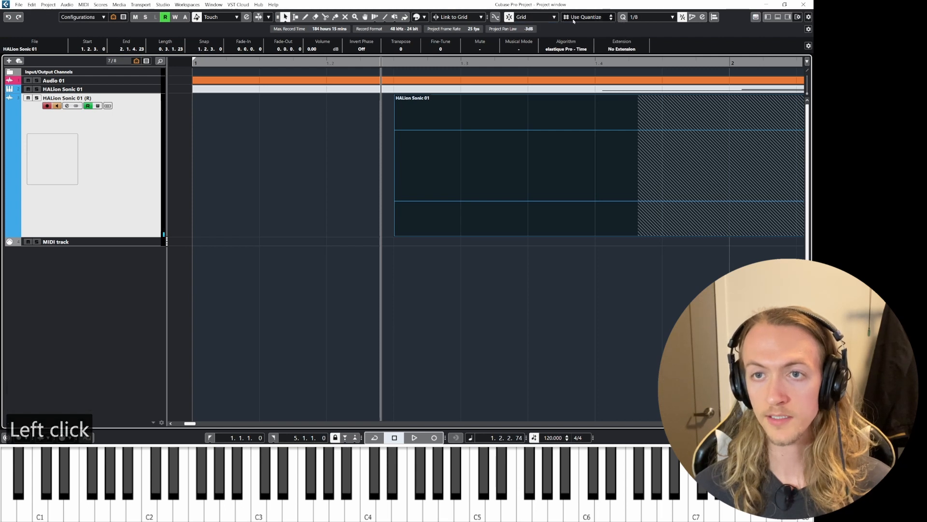
click(574, 20)
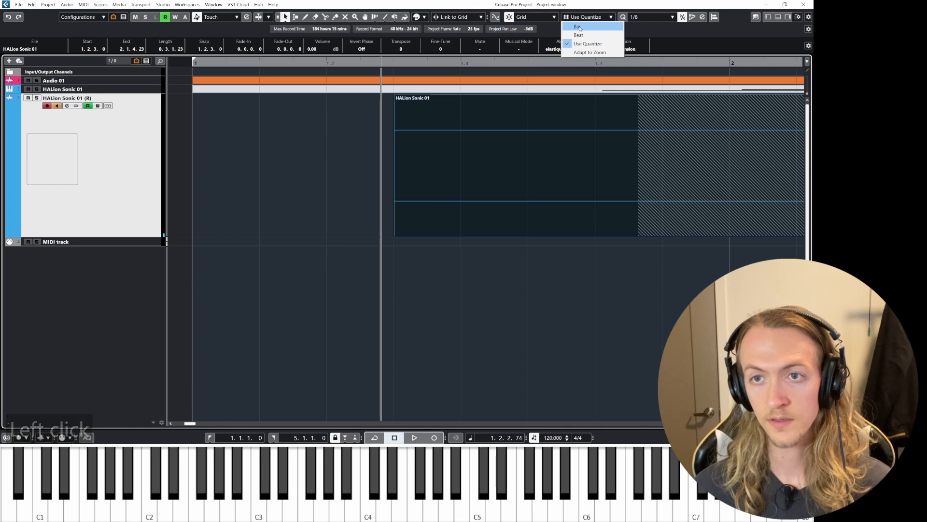
click(593, 18)
Try the 1/16 quantize preset, switch to 1/4, and move the first audio event to start at 1.3.1.0.
click(655, 18)
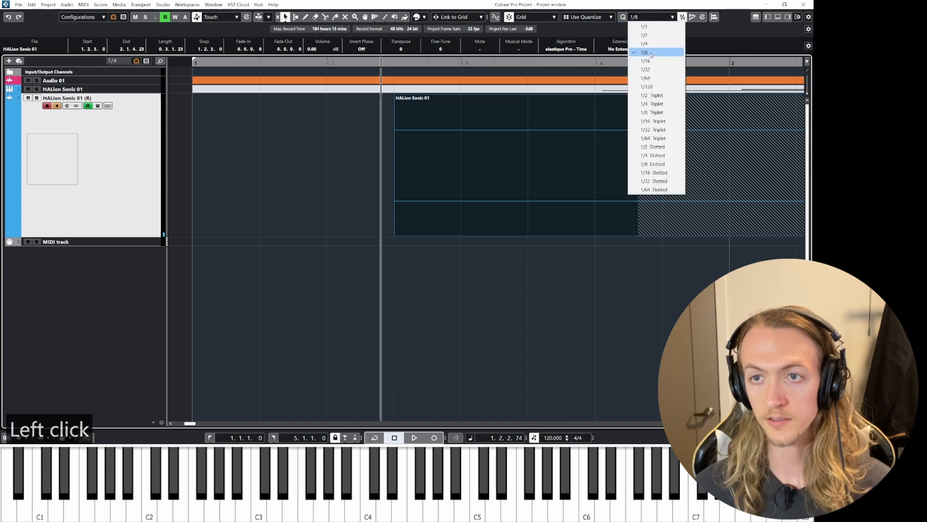
click(647, 60)
mouse_move(428, 138)
mouse_down()
mouse_move(482, 137)
mouse_move(376, 140)
mouse_move(429, 139)
mouse_up()
click(652, 18)
click(649, 45)
drag(475, 111, 511, 142)
Set the quantize preset to 1/8 and keep Use Quantize as the grid type.
click(652, 17)
click(650, 52)
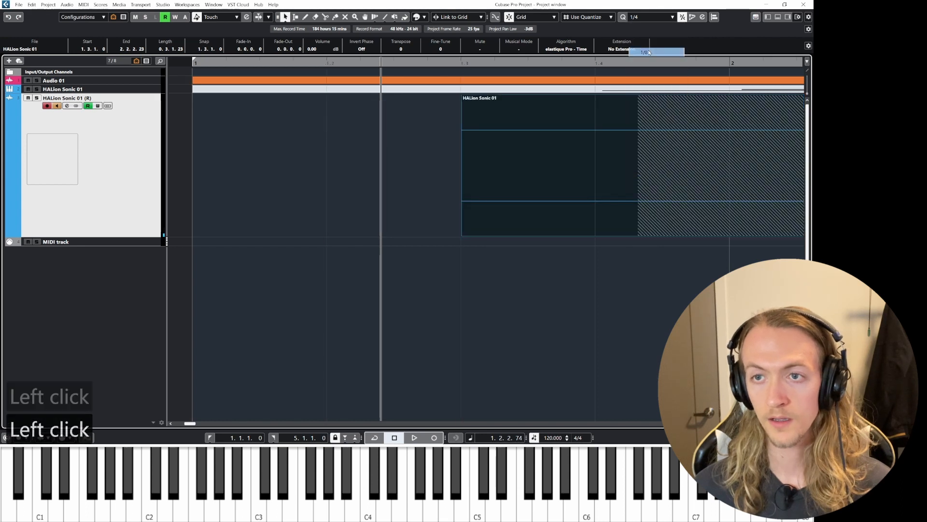
click(586, 17)
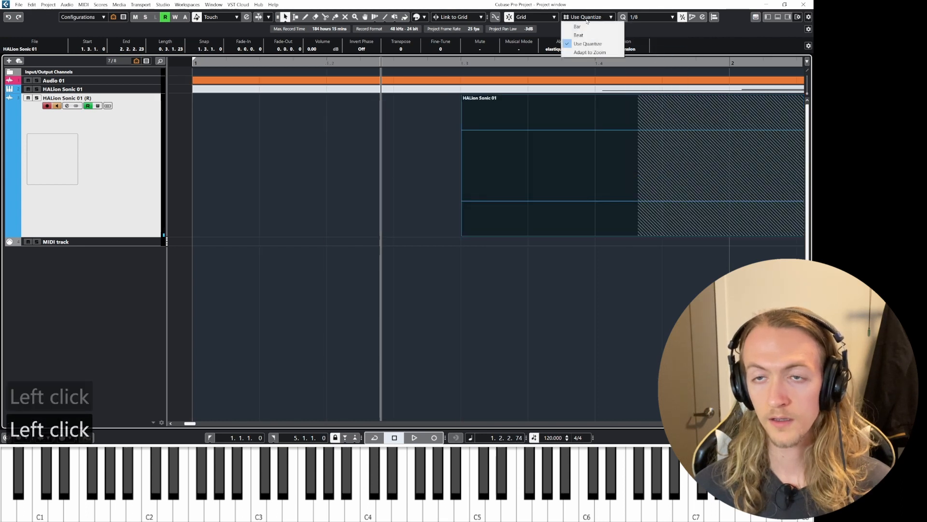
click(588, 44)
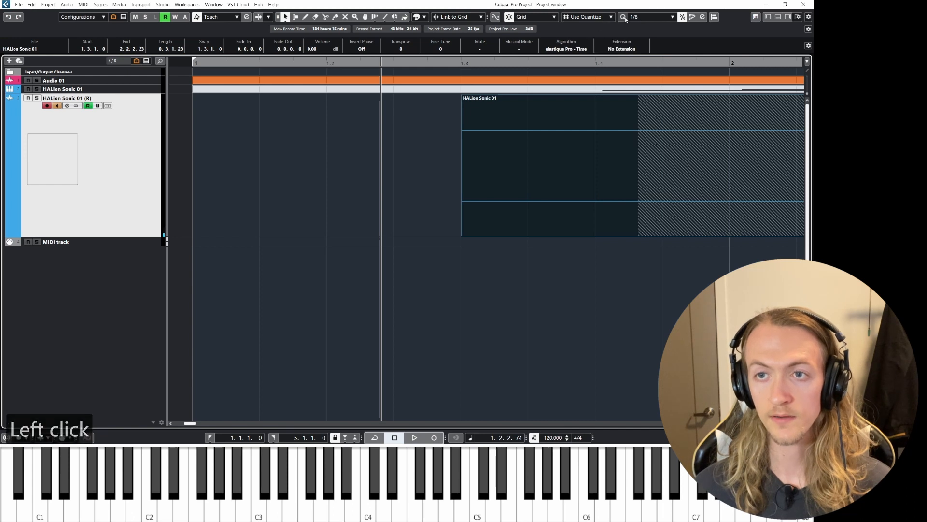
Set the grid type to Bar and move the first audio event to start at 1.1.1.0.
click(587, 18)
click(587, 25)
drag(607, 141, 536, 135)
scroll(467, 144, down, 3)
scroll(467, 144, down, 2)
mouse_move(467, 144)
mouse_down()
mouse_move(394, 143)
mouse_move(454, 143)
mouse_up()
Set the grid type to Beat and try moving the first audio event along the beat lines.
click(593, 18)
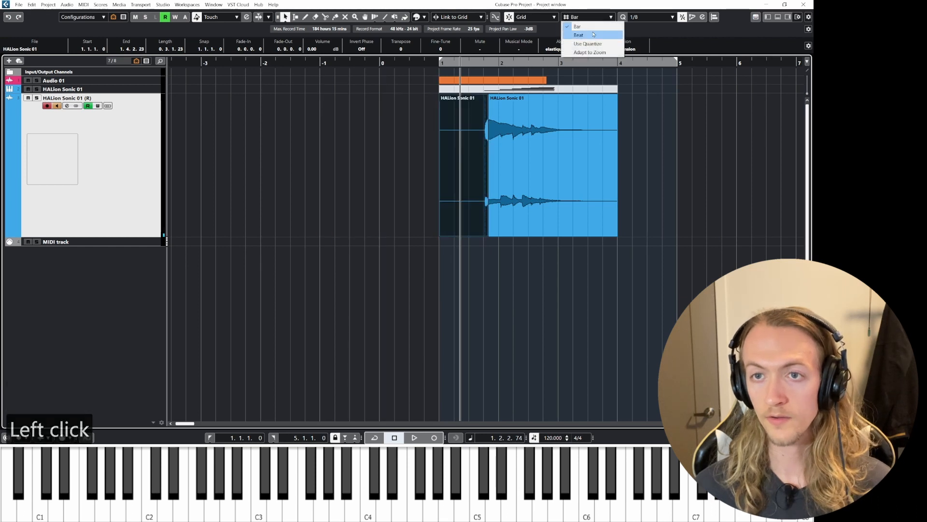
click(578, 35)
ctrl+scroll(416, 137, up, 3)
drag(518, 142, 495, 142)
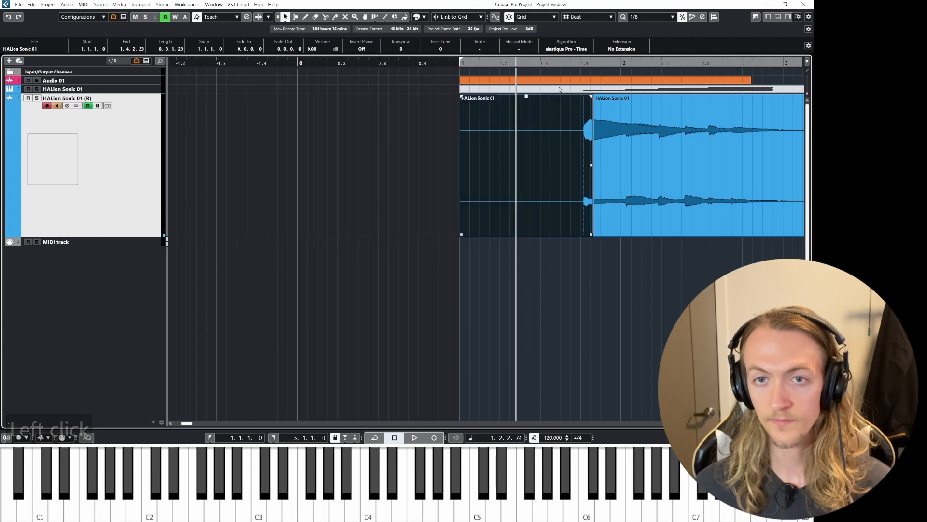
click(537, 16)
click(538, 15)
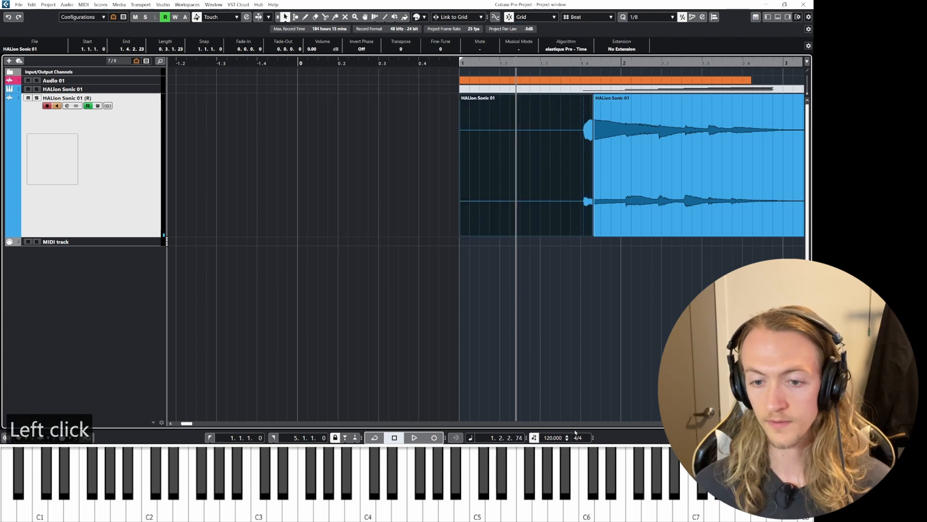
Set the grid type to Adapt to Zoom and compare the grid line spacing at several zoom levels.
click(578, 18)
click(587, 48)
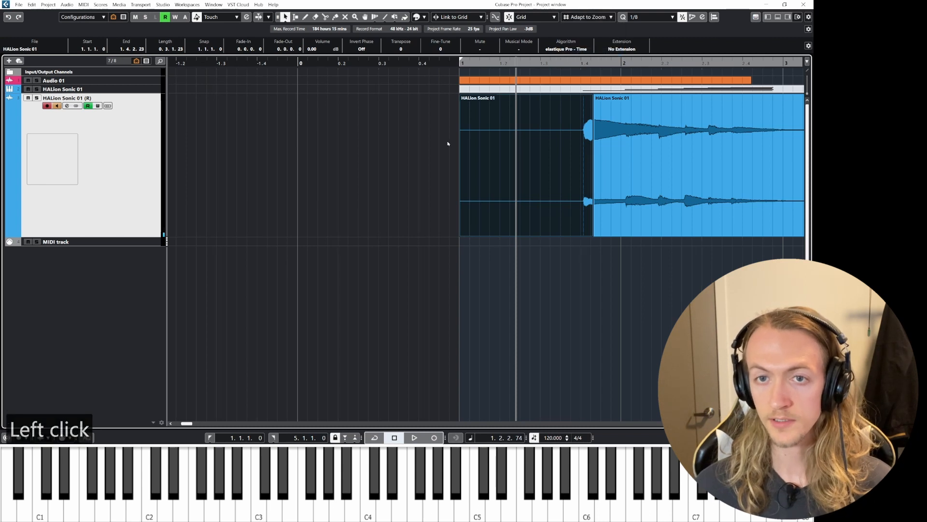
ctrl+scroll(462, 145, up, 6)
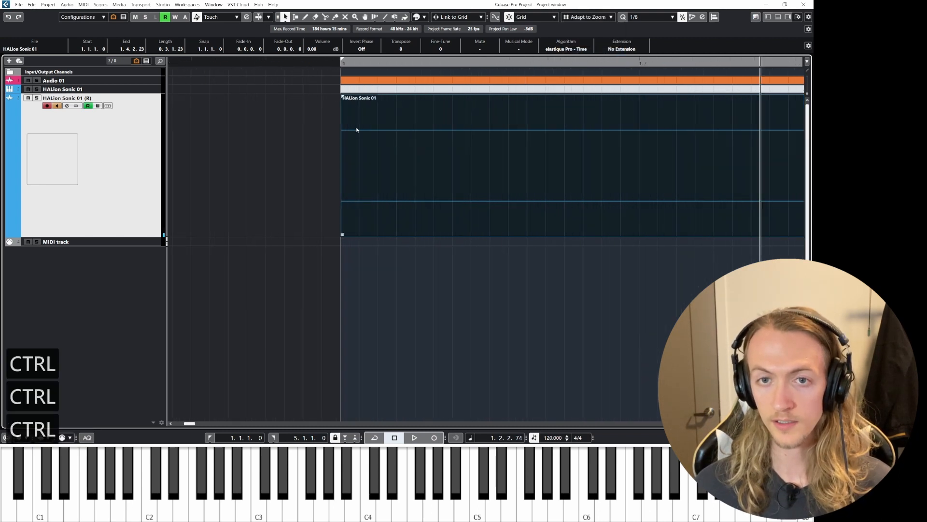
scroll(310, 130, down, 8)
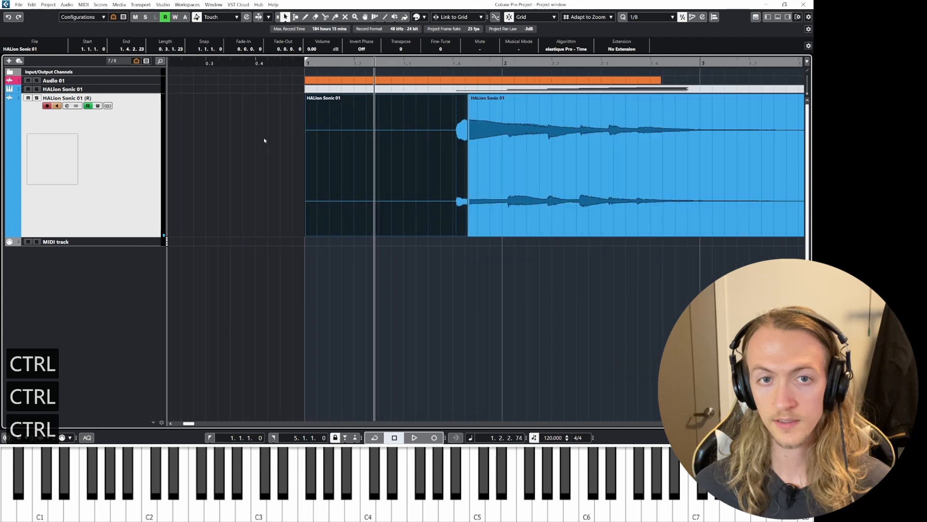
ctrl+scroll(245, 147, down, 3)
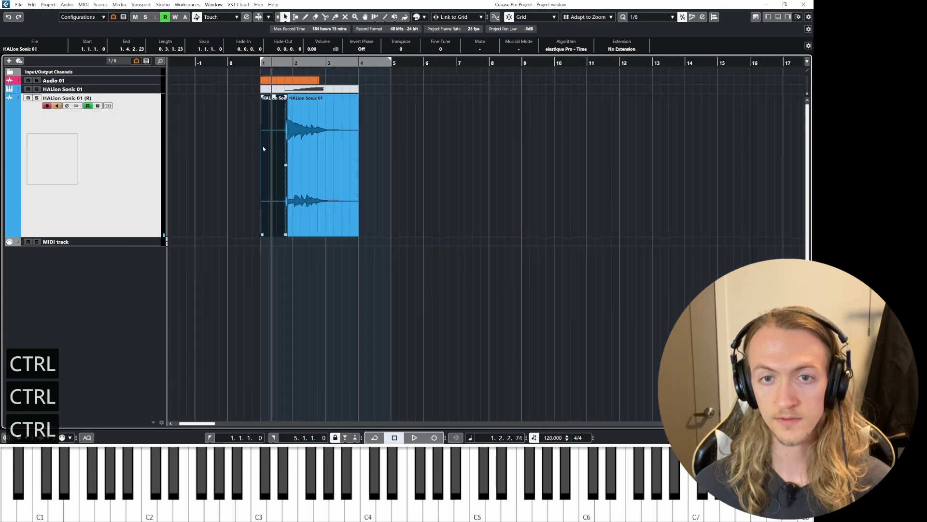
ctrl+scroll(225, 144, up, 10)
mouse_move(375, 154)
mouse_down()
mouse_move(386, 158)
mouse_move(304, 164)
mouse_move(456, 167)
mouse_move(325, 161)
mouse_move(365, 161)
mouse_up()
ctrl+scroll(367, 156, up, 5)
ctrl+scroll(319, 147, up, 5)
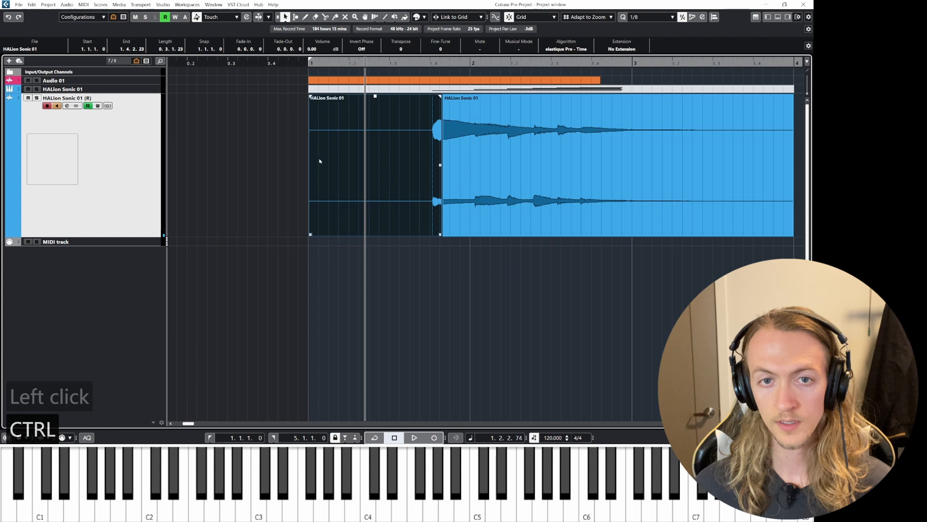
ctrl+scroll(319, 161, up, 3)
ctrl+scroll(320, 161, down, 1)
ctrl+scroll(319, 161, up, 1)
ctrl+scroll(320, 161, down, 1)
ctrl+scroll(319, 160, up, 1)
ctrl+scroll(314, 152, down, 1)
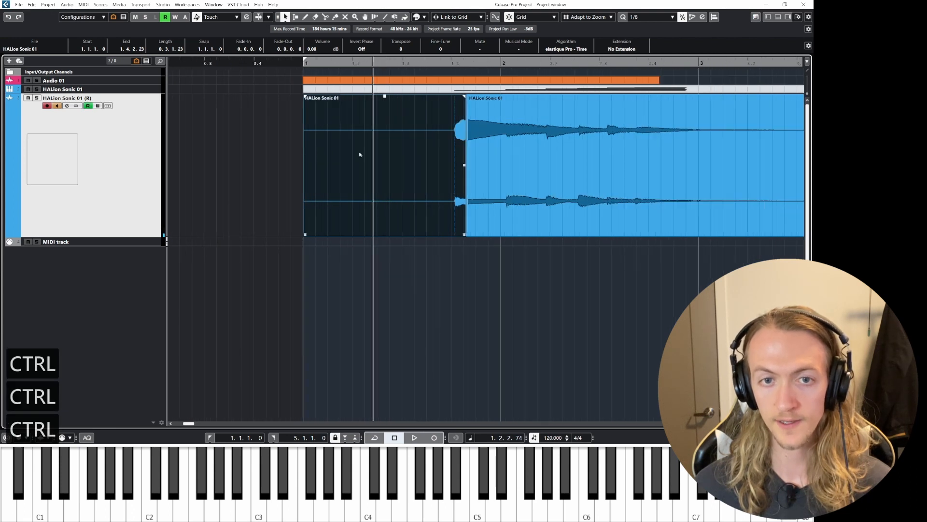
Set the grid type to Use Quantize and recheck the grid type options.
click(587, 17)
click(589, 44)
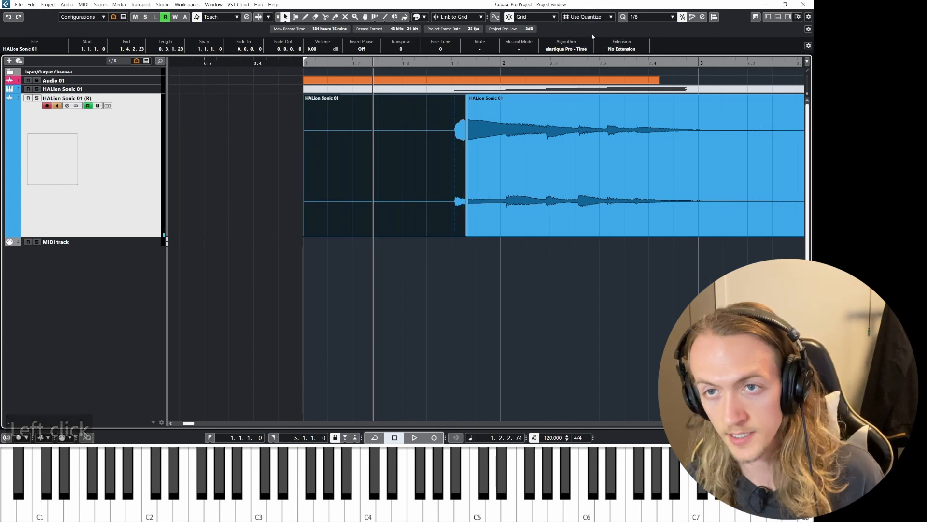
click(591, 17)
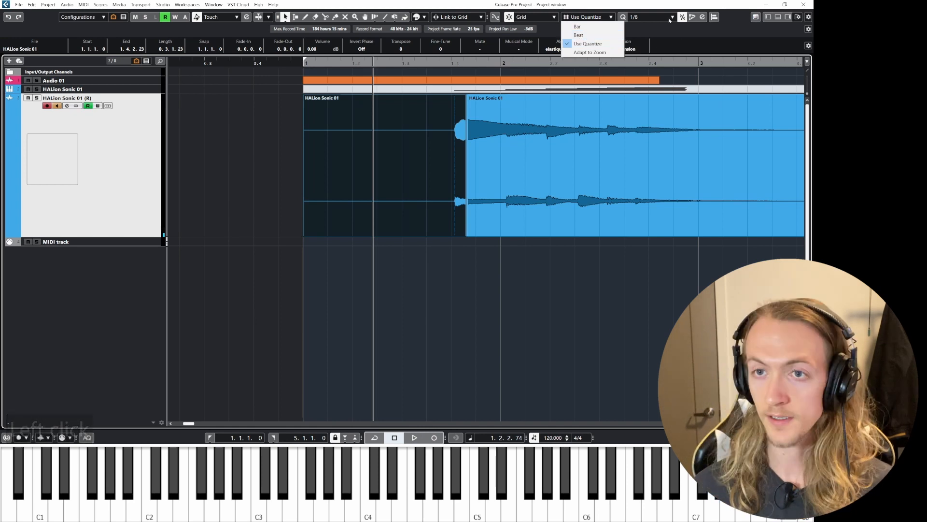
click(658, 28)
key(ctrl)
key(ctrl)
key(ctrl)
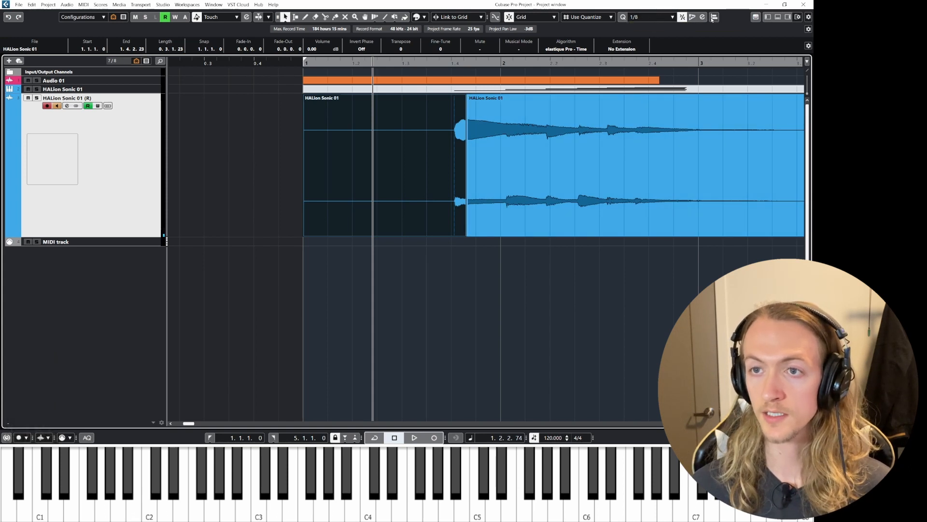
Turn off Snap, move the first audio event off the grid to start at 0.4.4.43, and turn off Soft Quantize.
key(j)
mouse_move(364, 146)
mouse_down()
mouse_move(345, 145)
mouse_move(356, 146)
mouse_up()
click(683, 16)
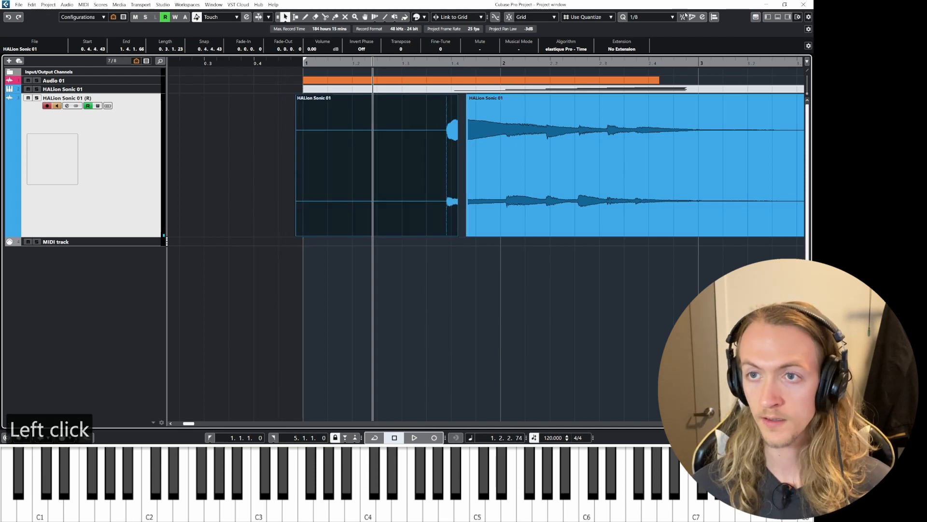
Move the first audio event to start at 0.4.4.54 and quantize it to the 1/8 grid.
scroll(316, 133, up, 4)
drag(316, 131, 319, 130)
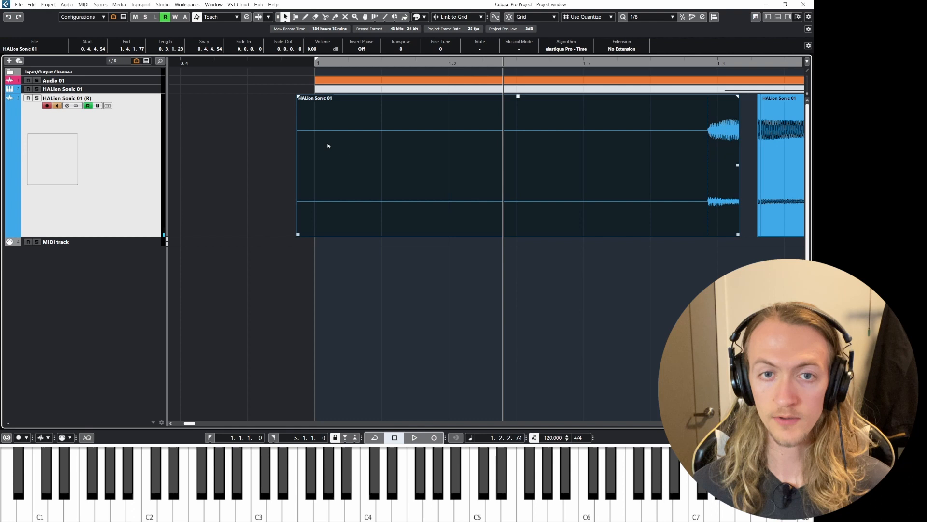
click(400, 146)
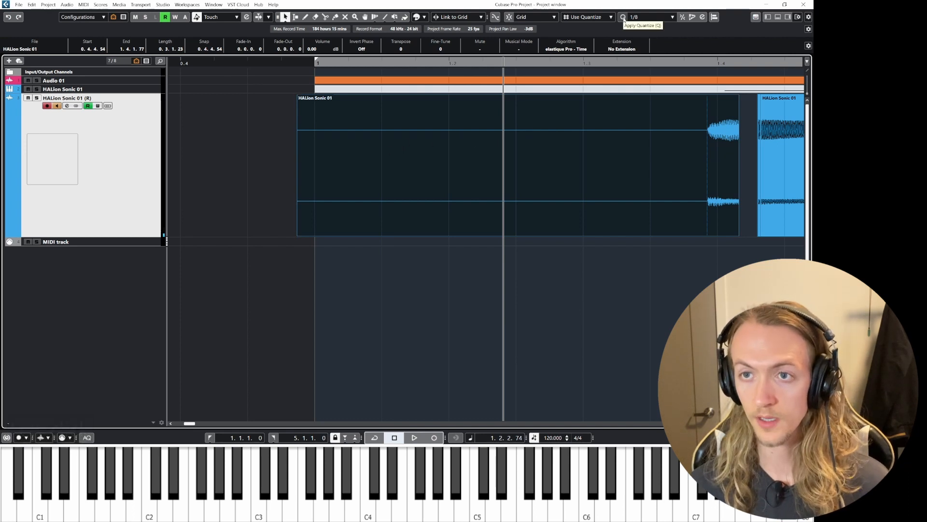
key(q)
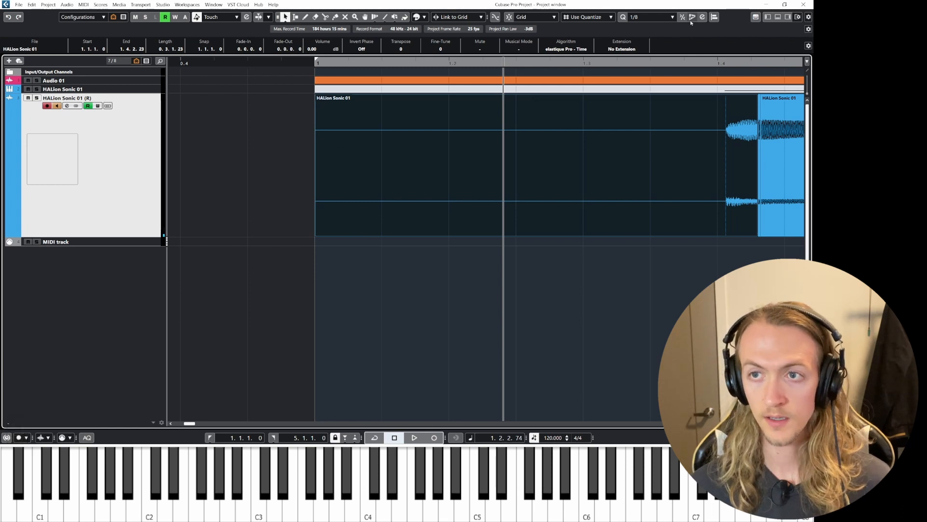
Set the quantize preset to 1/1, move the first audio event to start at -1.3.2.94, and quantize it to the nearest bar.
click(652, 17)
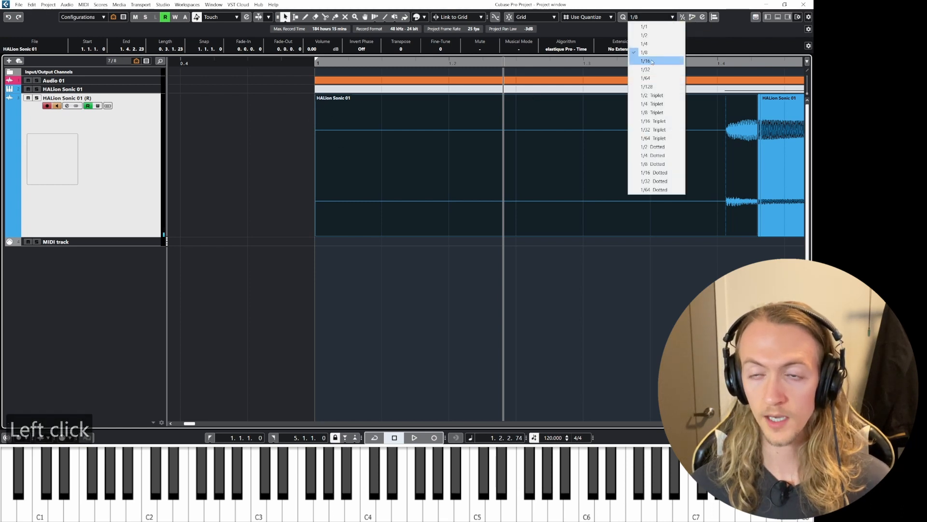
click(649, 27)
scroll(448, 158, down, 5)
drag(438, 150, 287, 136)
scroll(270, 142, down, 4)
scroll(261, 138, up, 2)
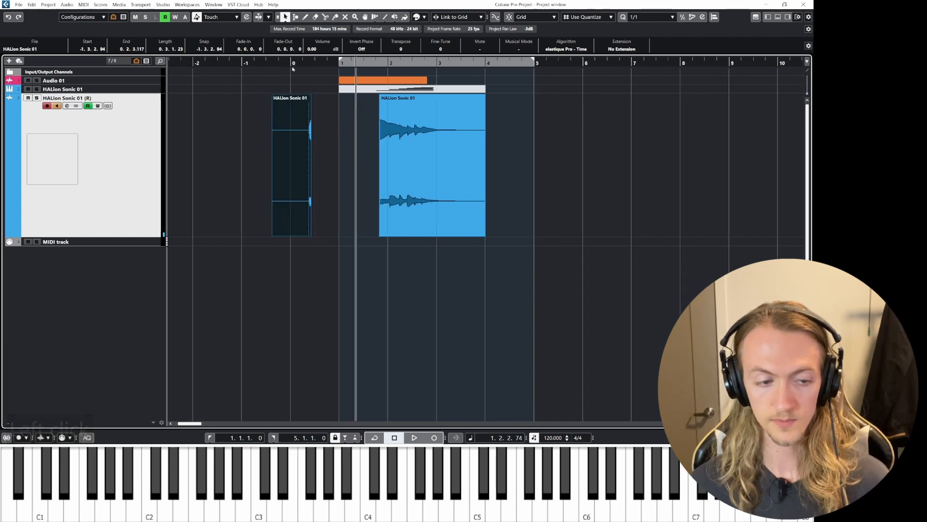
key(q)
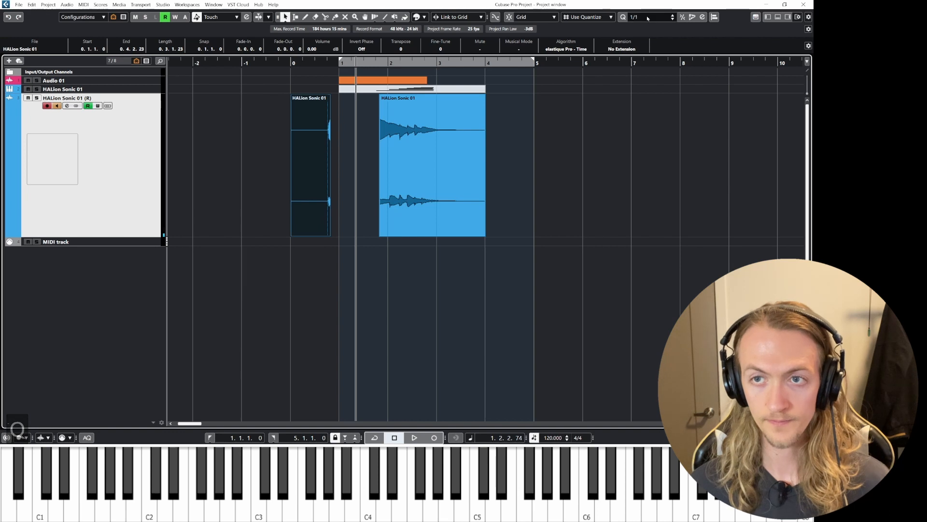
Set the quantize preset to 1/8, reposition the first audio event, and quantize it so it starts at 1.1.1.0.
click(652, 17)
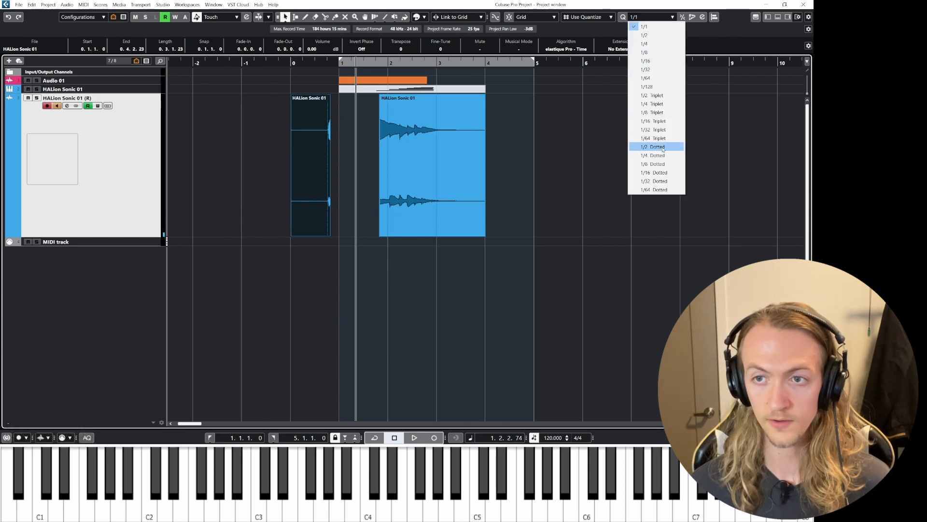
click(653, 54)
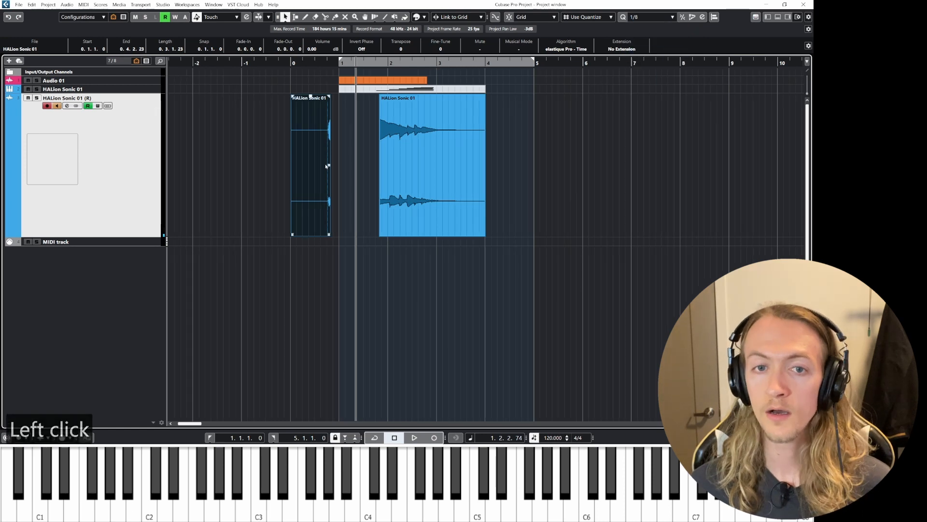
scroll(321, 157, up, 3)
drag(303, 150, 432, 151)
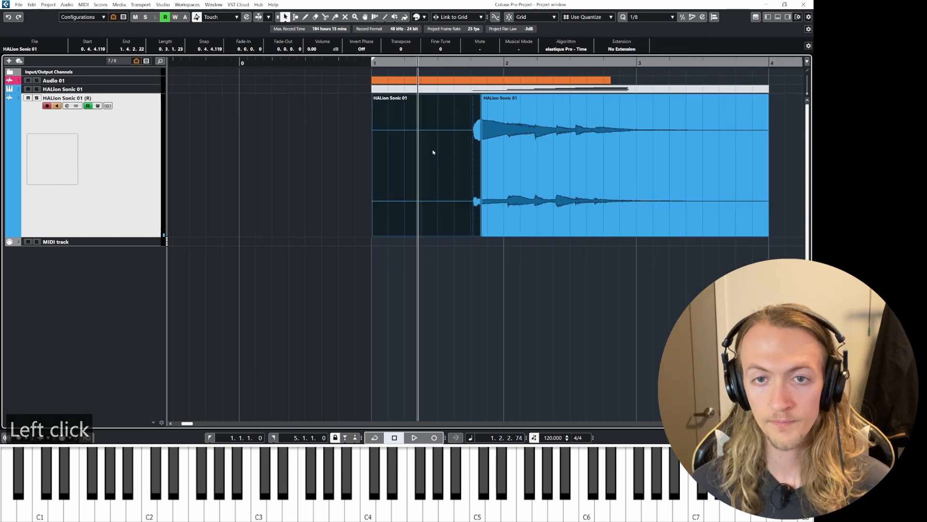
scroll(392, 148, up, 3)
key(q)
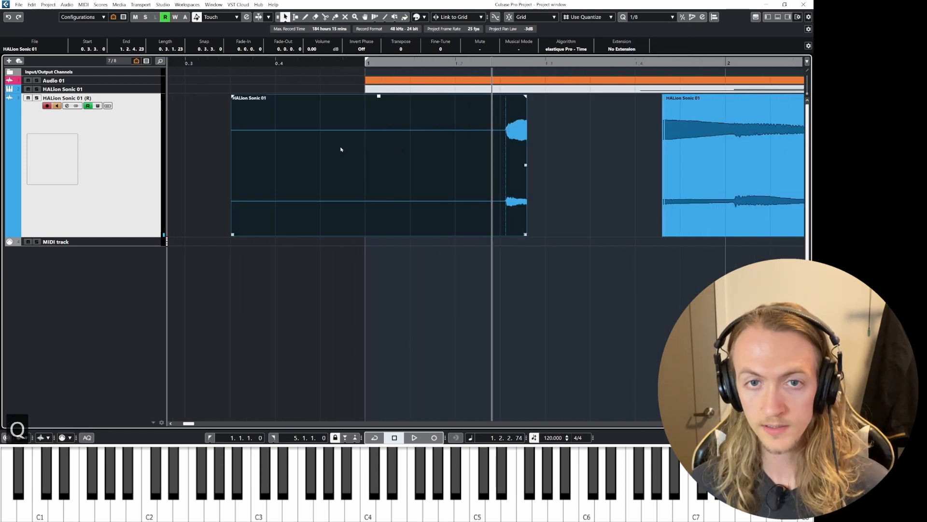
drag(340, 149, 461, 149)
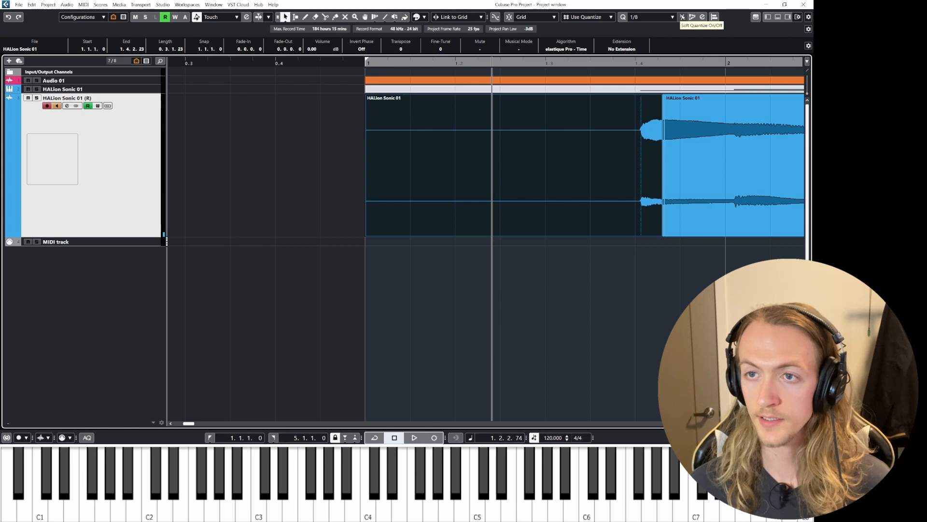
Turn on Soft Quantize, open the Quantize Panel, and place it over the empty area before the first audio event.
click(683, 17)
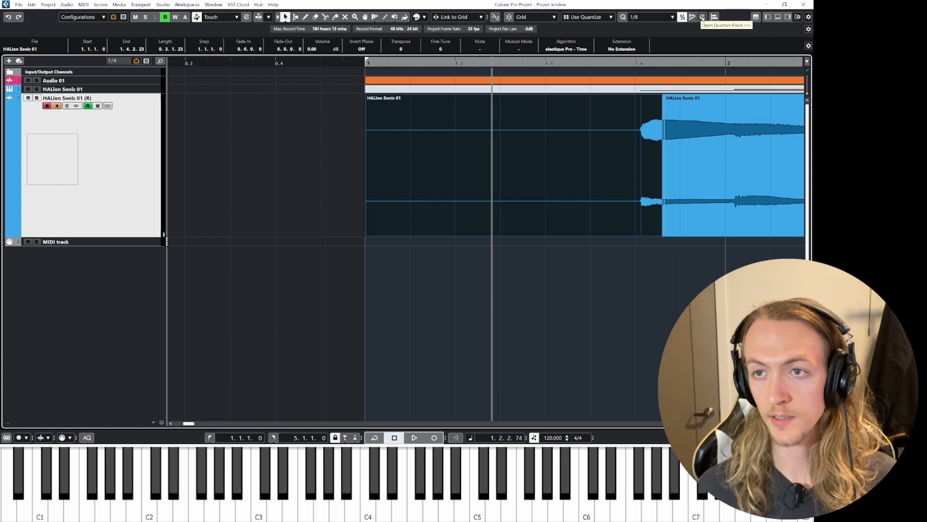
click(703, 17)
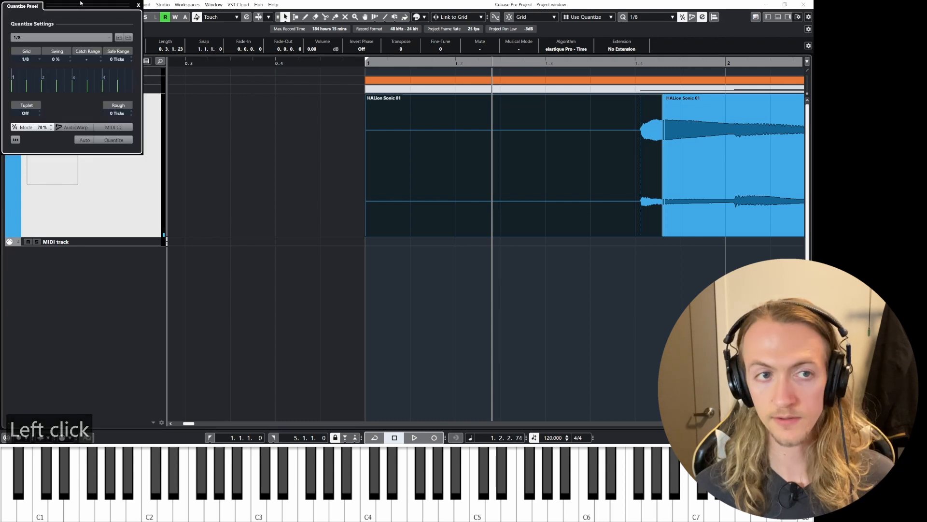
drag(28, 7, 221, 85)
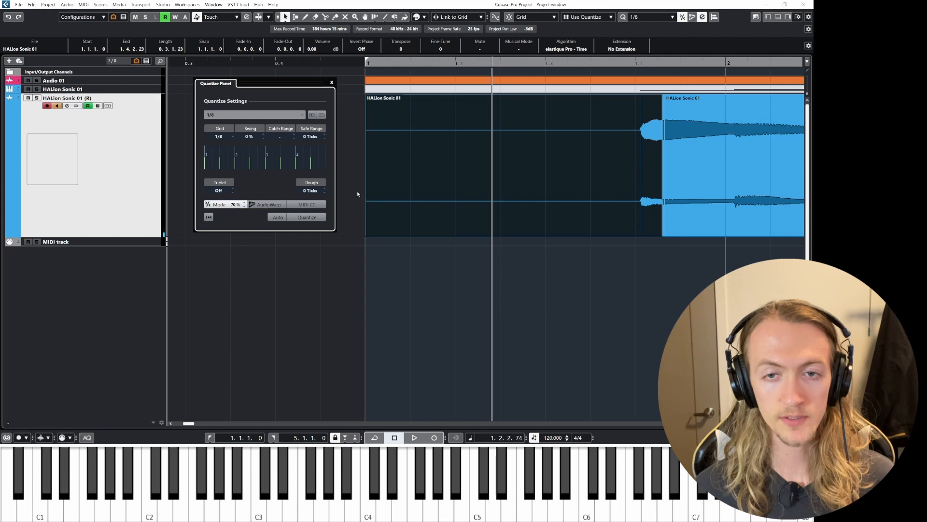
Move the first audio event to start at 0.4.3.46 and soft-quantize it toward the 1/8 grid to 0.4.4.103.
drag(420, 173, 403, 175)
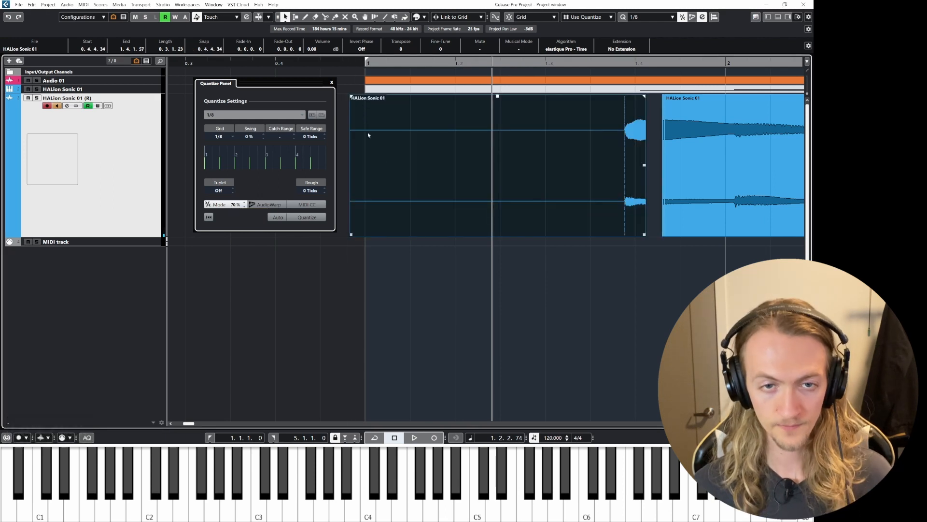
key(q)
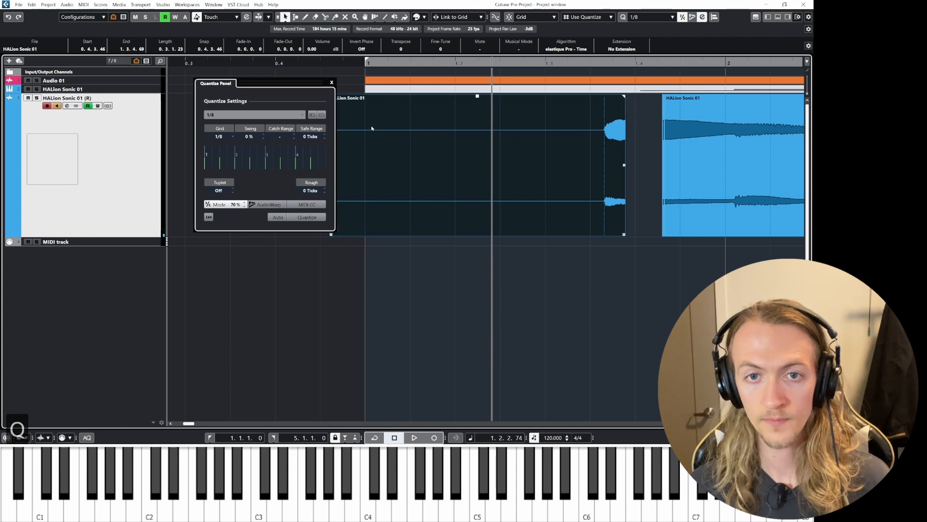
drag(366, 131, 392, 129)
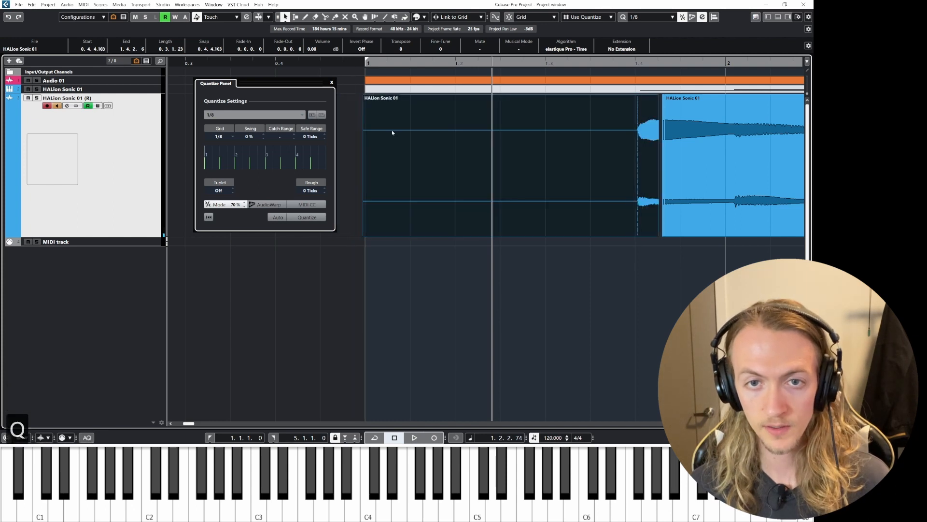
ctrl+scroll(362, 107, up, 4)
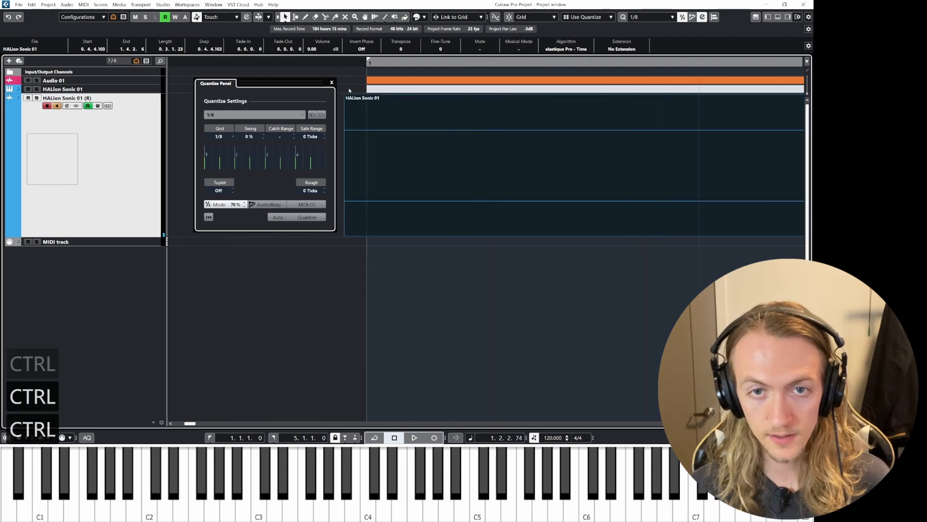
ctrl+scroll(379, 117, down, 3)
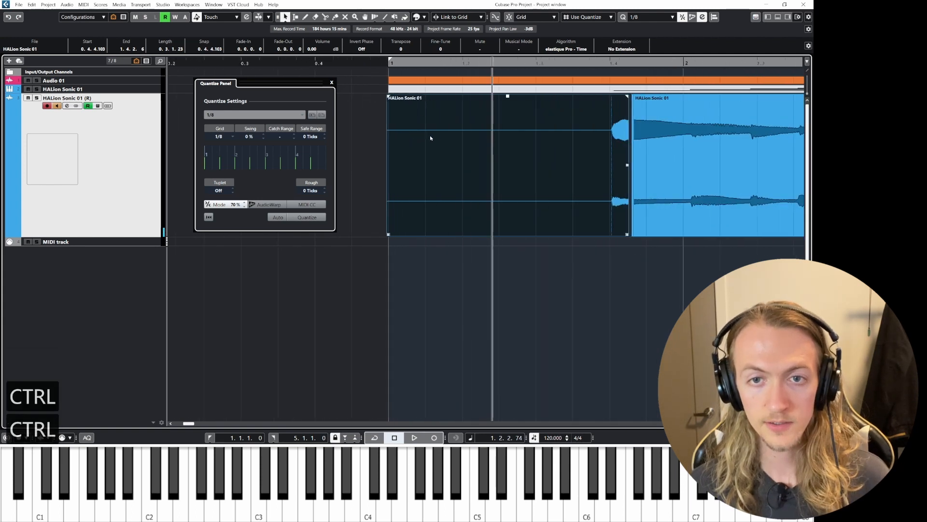
Turn off Soft Quantize and quantize the first audio event fully to the 1/8 grid so it starts at 1.1.1.0.
click(683, 17)
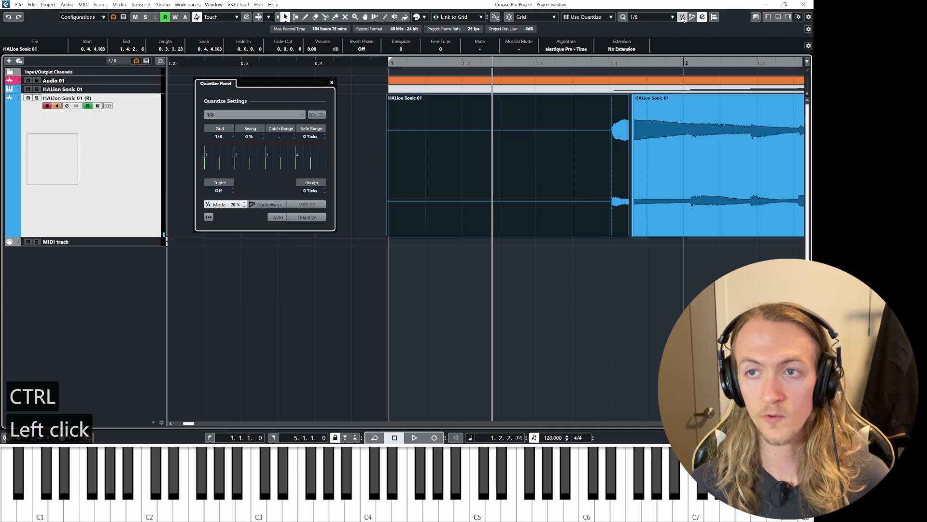
key(q)
click(497, 181)
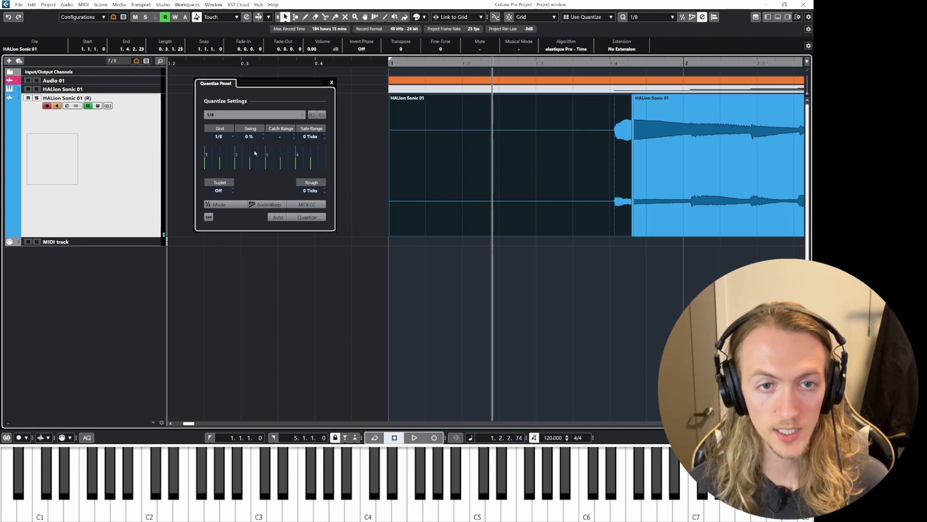
Turn Soft Quantize back on in the Quantize Panel.
click(255, 167)
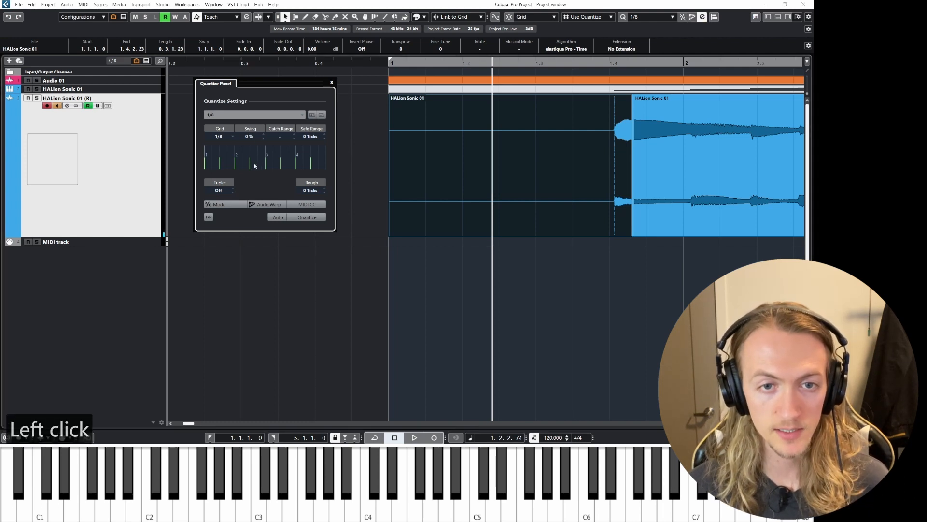
click(227, 137)
click(230, 139)
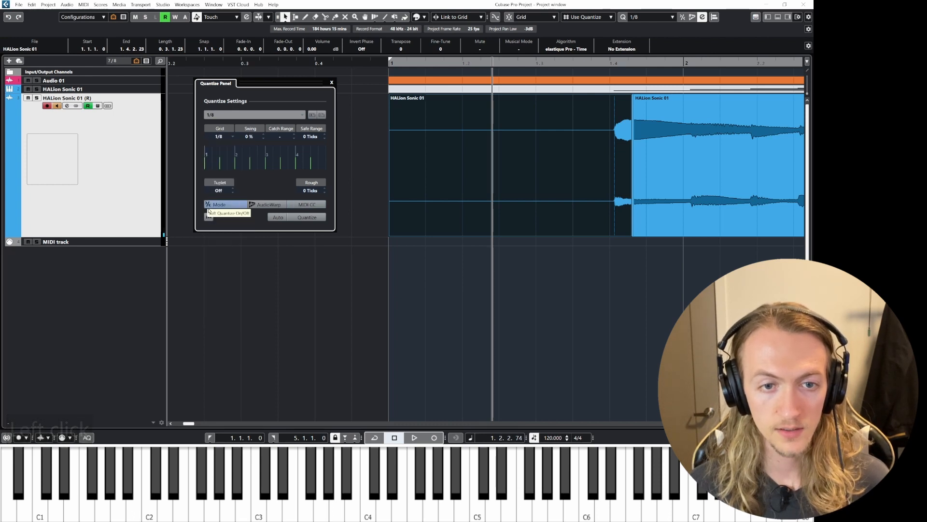
click(223, 207)
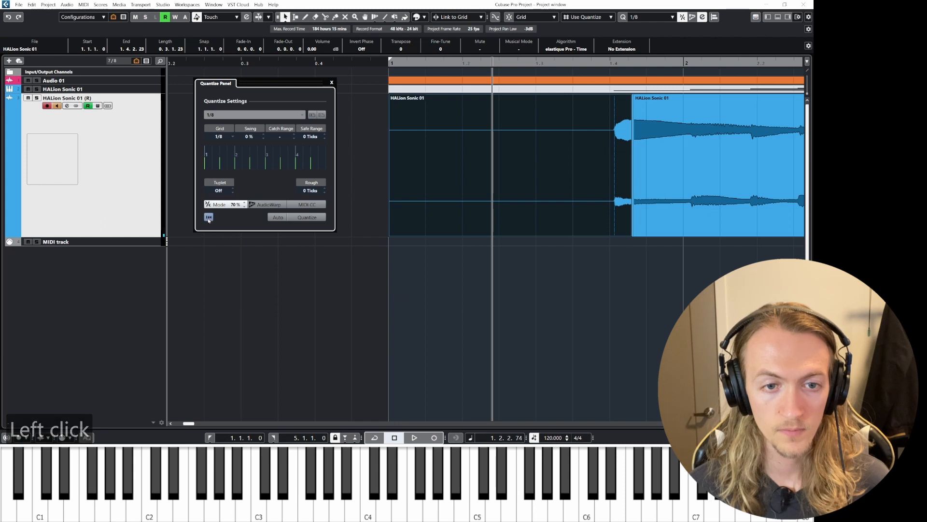
click(307, 217)
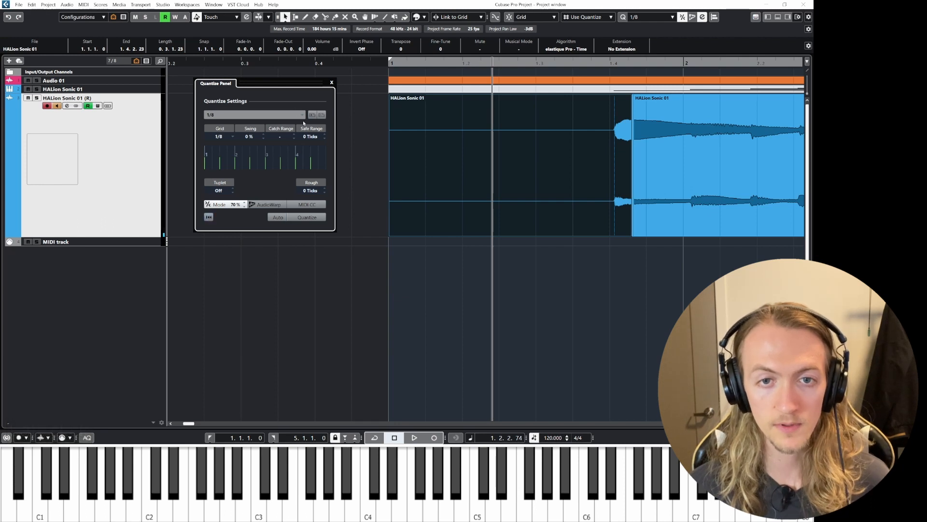
Raise the swing of the 1/8 quantize grid to 56% and reset it to 0%, trying the swing adjustment several times.
drag(250, 138, 260, 71)
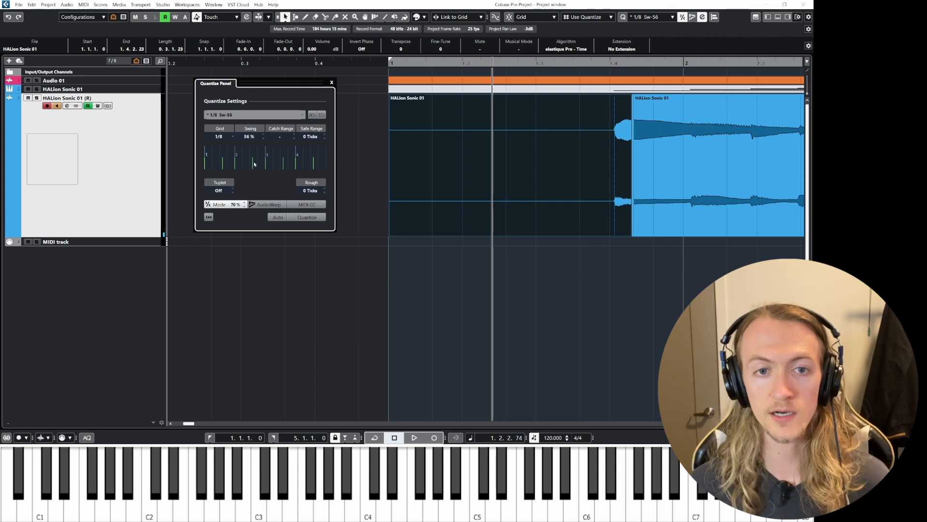
drag(255, 136, 241, 220)
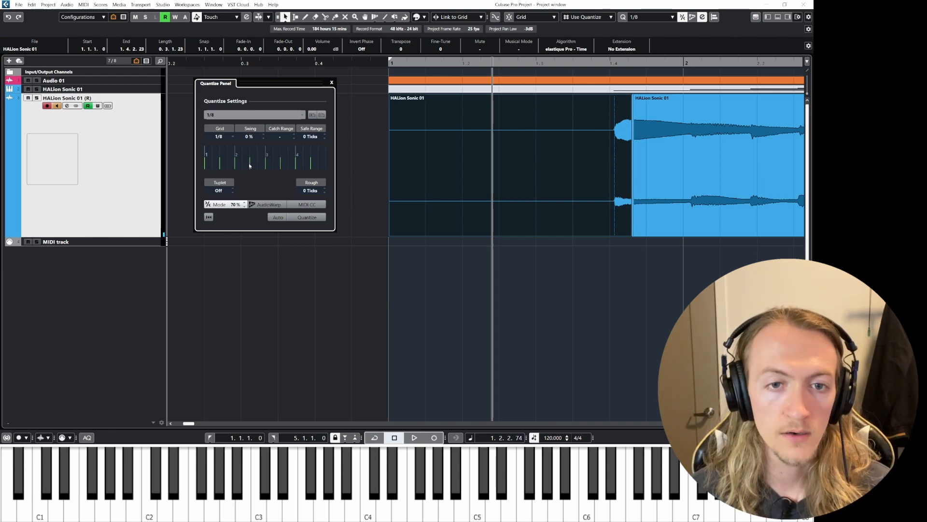
drag(250, 166, 252, 166)
drag(254, 104, 255, 166)
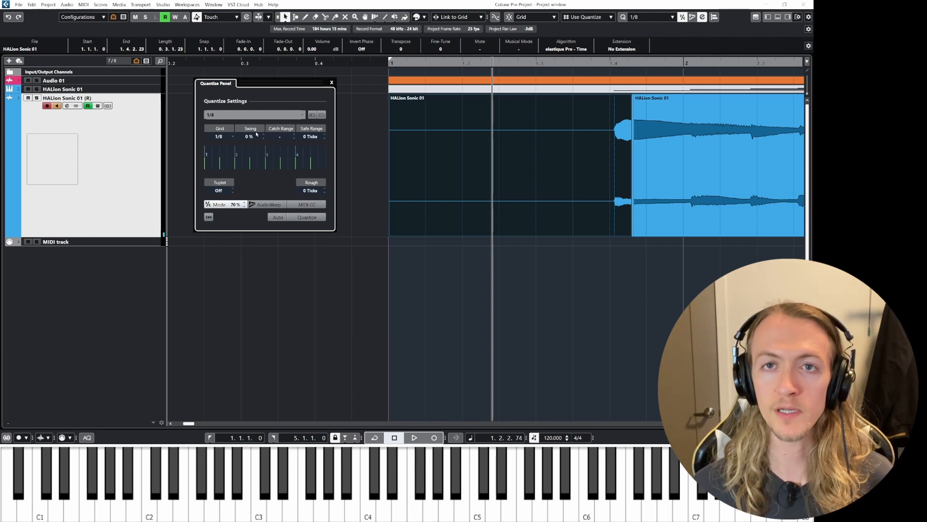
drag(251, 138, 251, 112)
drag(256, 14, 261, 180)
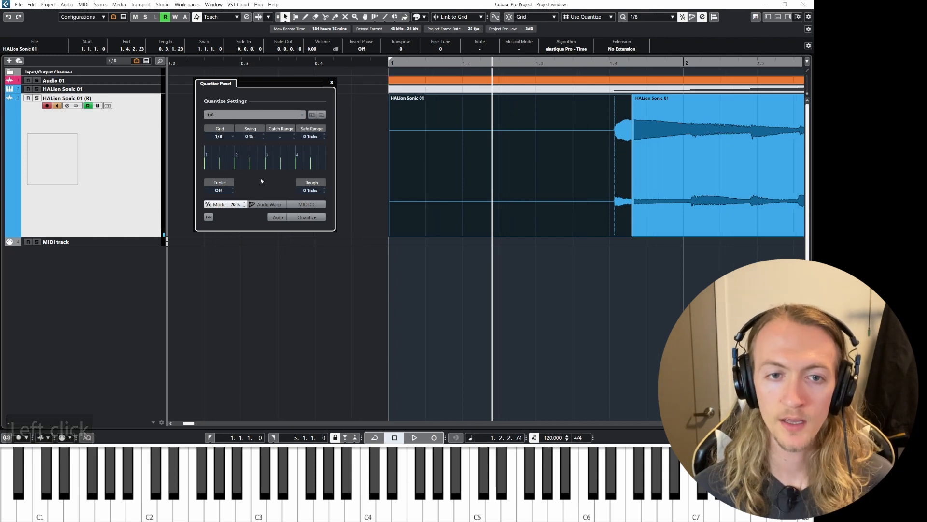
Try the 1/2 T and 1/8 T triplet grids in the Quantize Panel and restore the 1/8 grid.
click(220, 137)
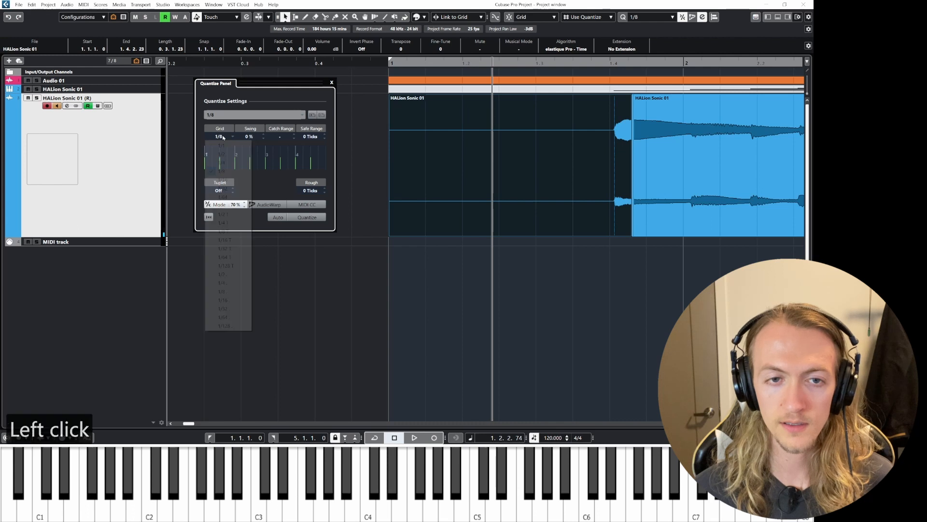
click(229, 215)
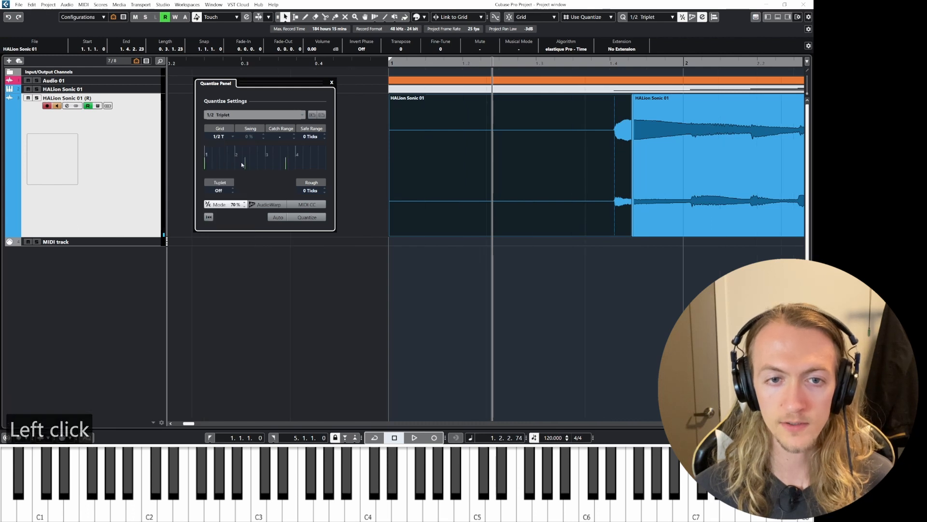
click(220, 137)
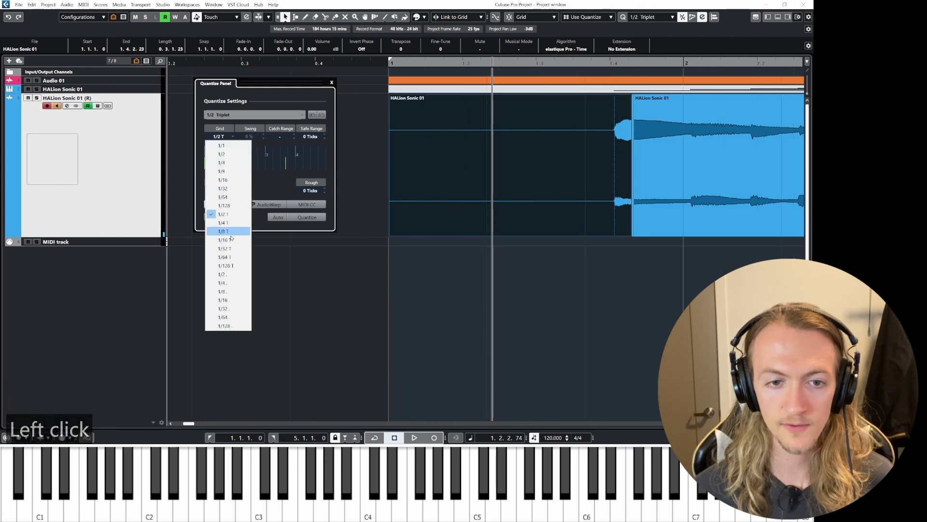
click(231, 235)
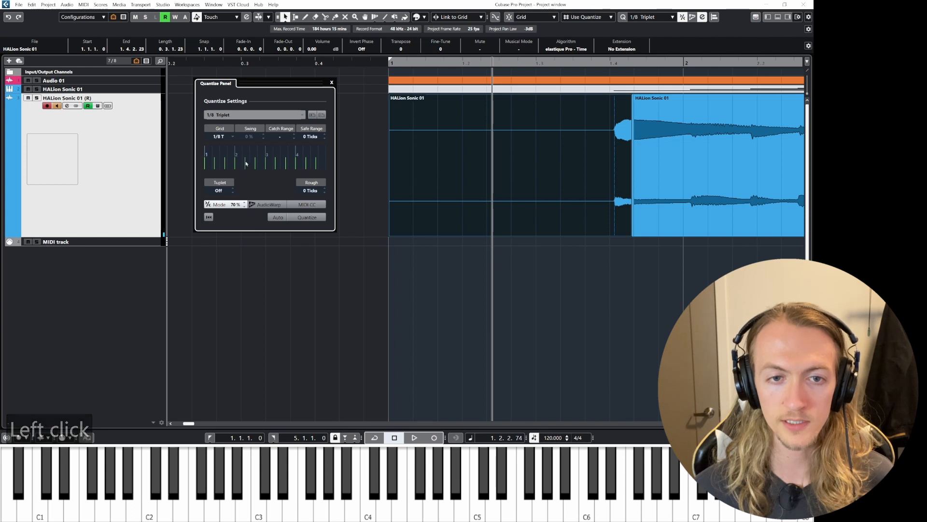
click(219, 137)
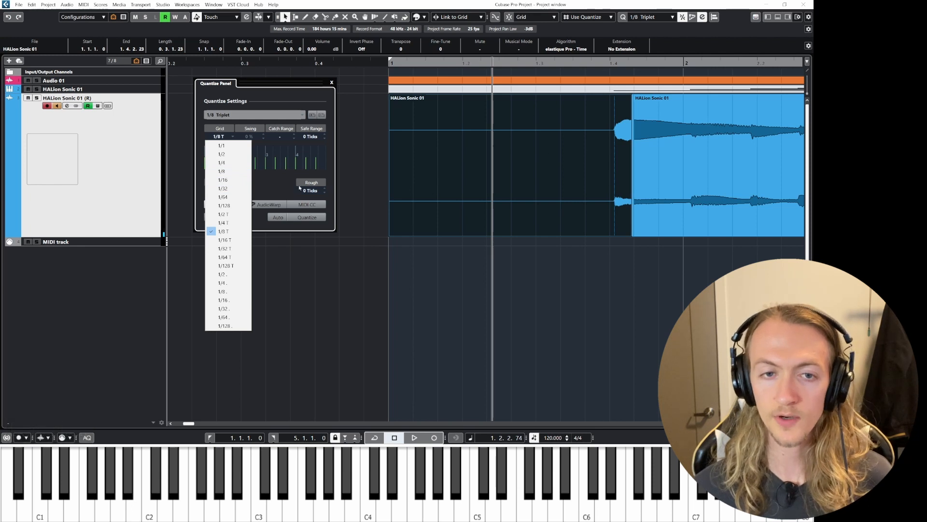
click(230, 175)
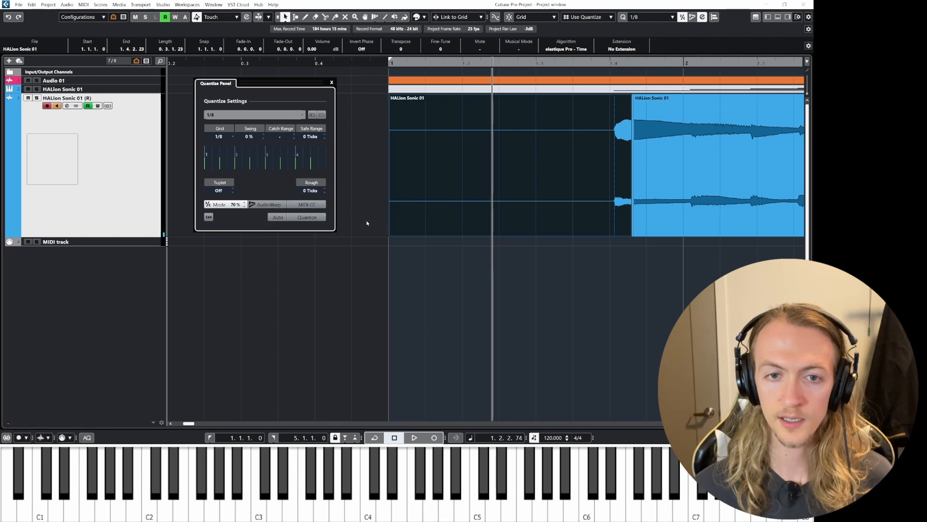
Turn on MIDI CC quantizing and close the Quantize Panel.
click(307, 204)
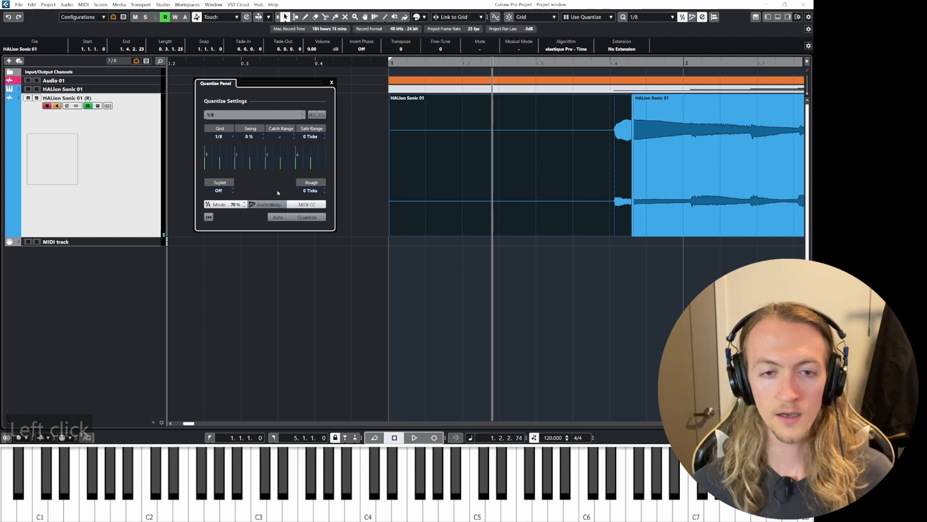
click(332, 83)
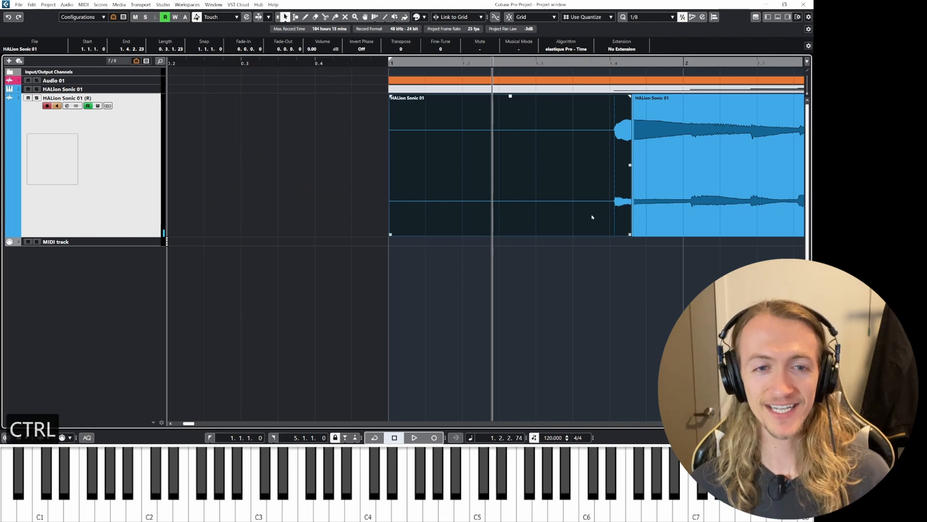
Show the Media browser beside the project and select the 01 075 drums loop.
scroll(592, 216, down, 5)
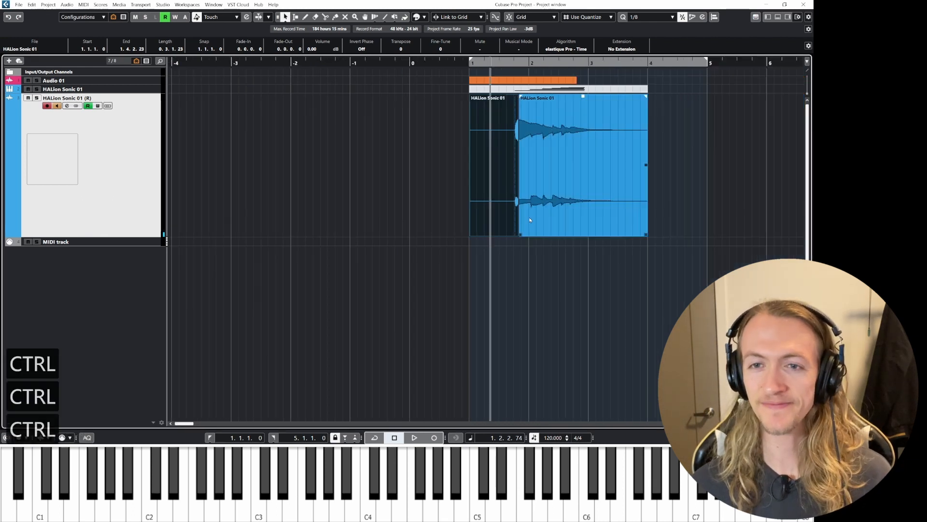
scroll(555, 232, right, 4)
scroll(414, 210, left, 2)
scroll(386, 207, right, 2)
scroll(317, 203, up, 5)
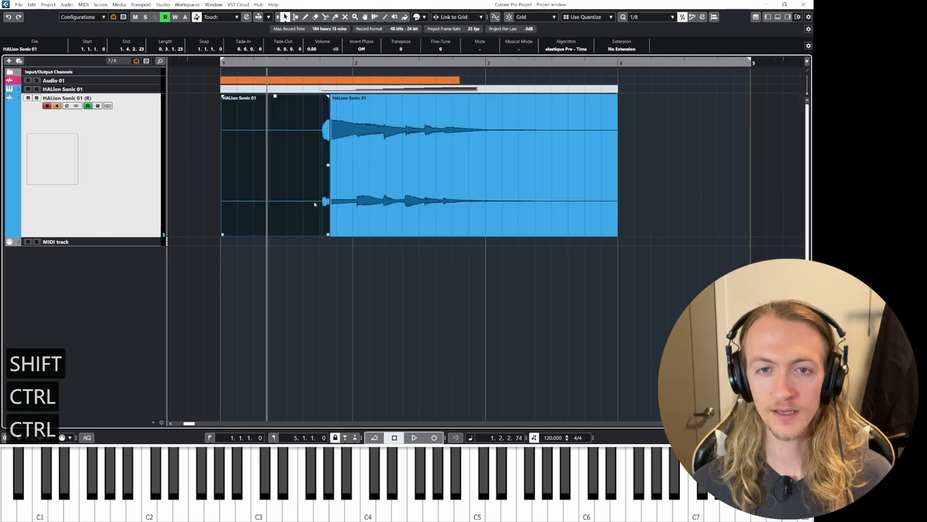
scroll(291, 211, down, 3)
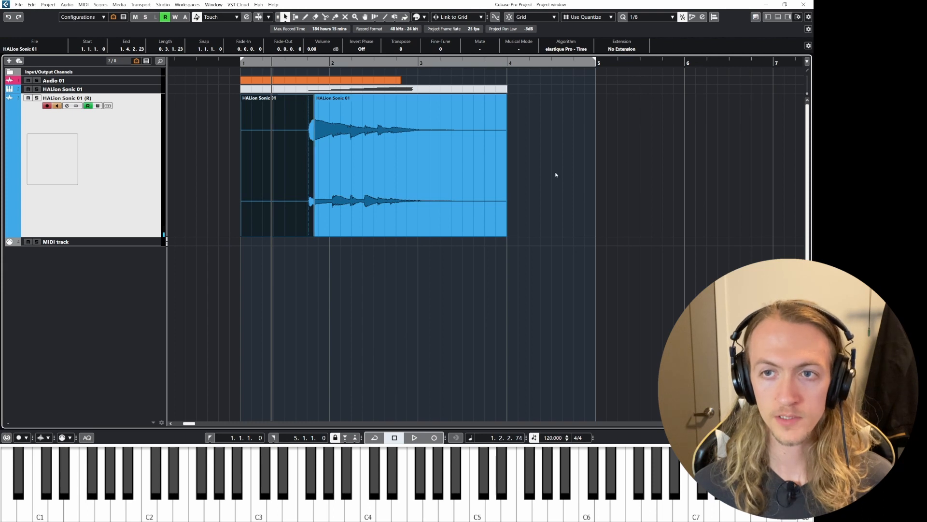
click(791, 17)
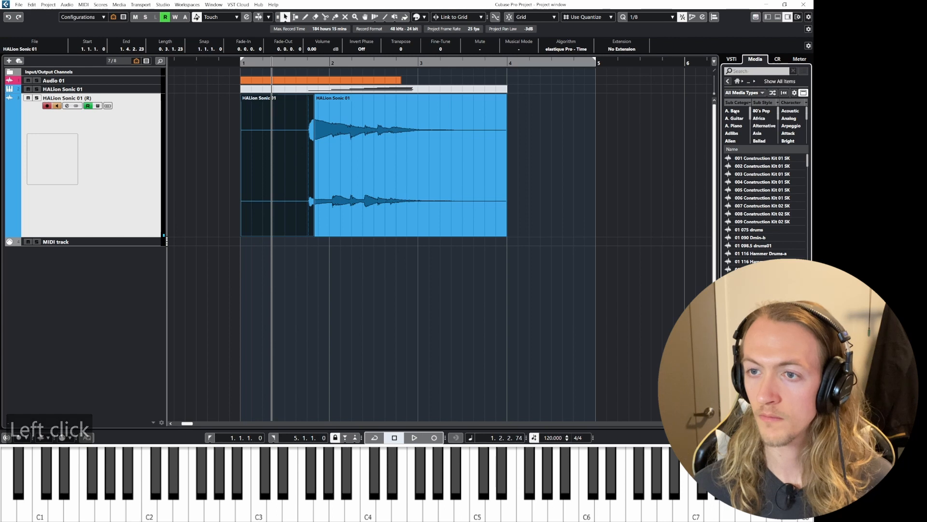
click(751, 73)
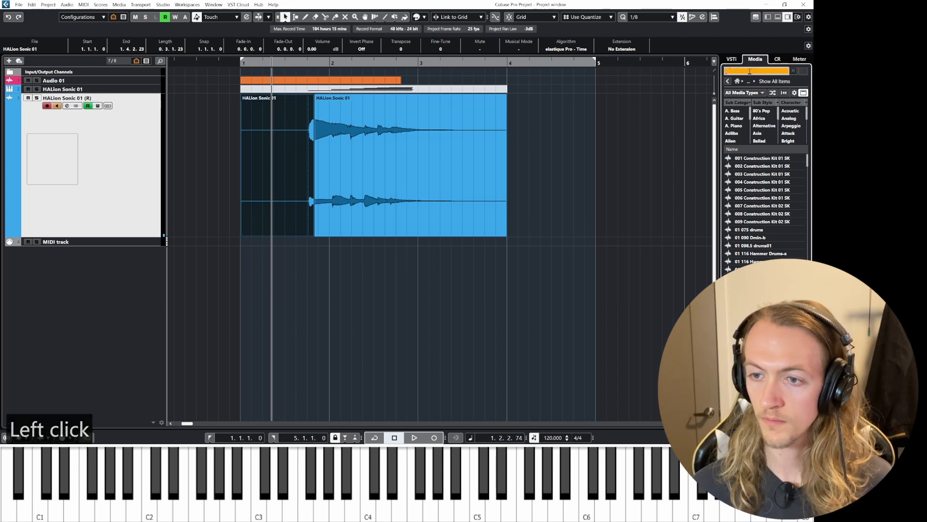
click(759, 231)
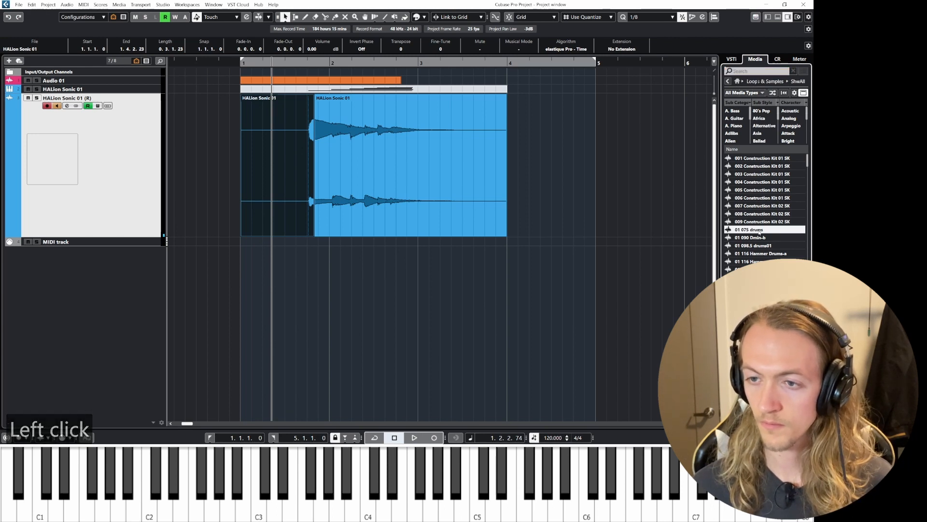
Choose the 01 bass 02-01 loop from the samples list and add it as a new audio track below the MIDI track.
click(761, 270)
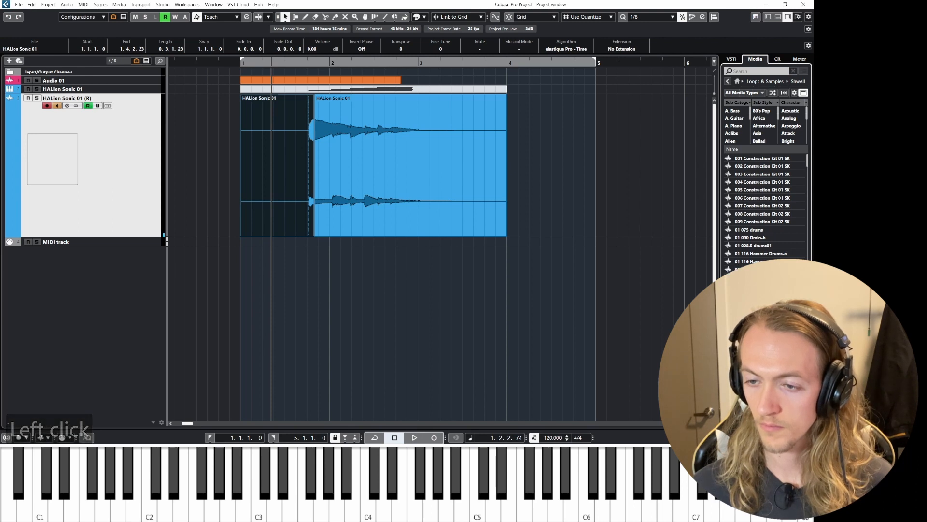
scroll(761, 309, down, 4)
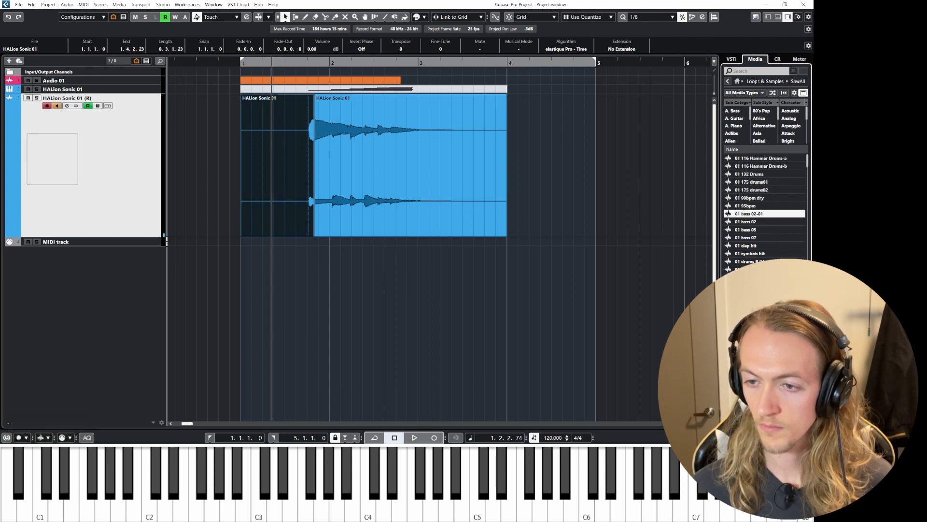
click(760, 269)
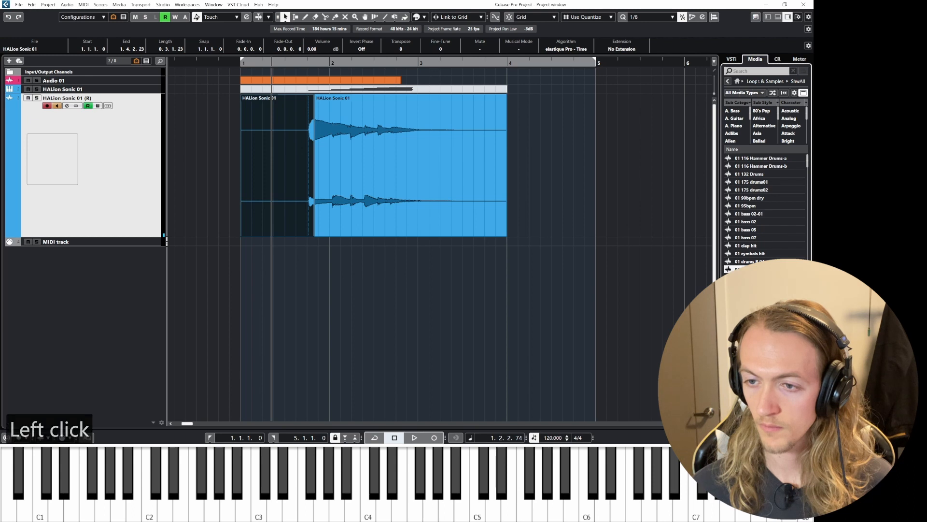
click(756, 220)
click(759, 214)
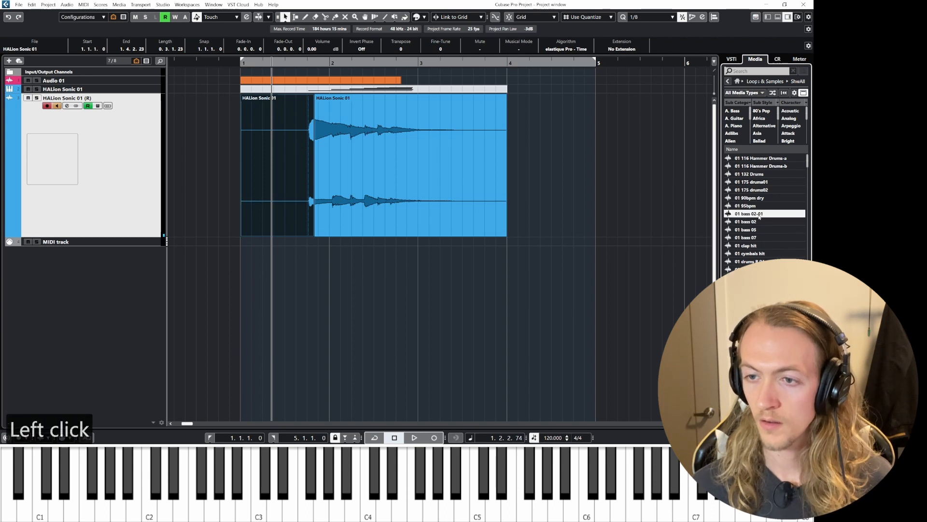
key(space)
drag(759, 218, 111, 267)
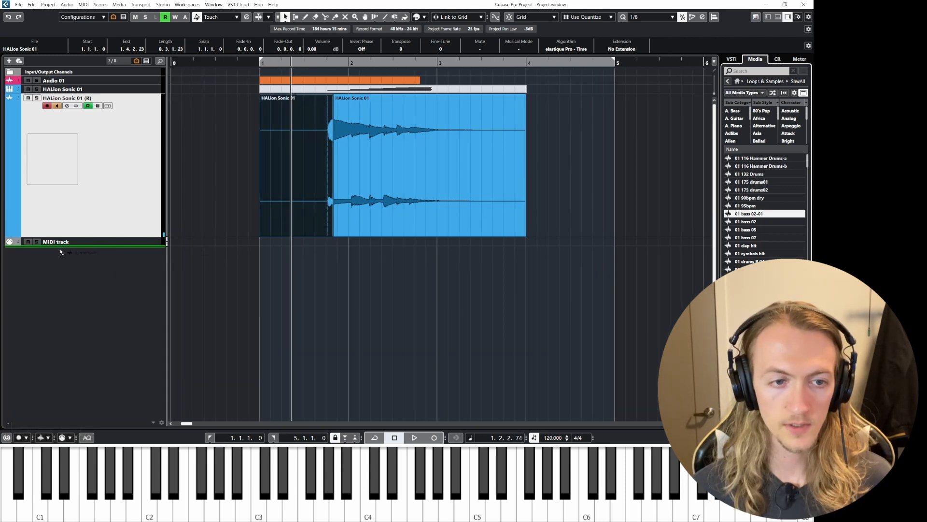
drag(57, 249, 57, 249)
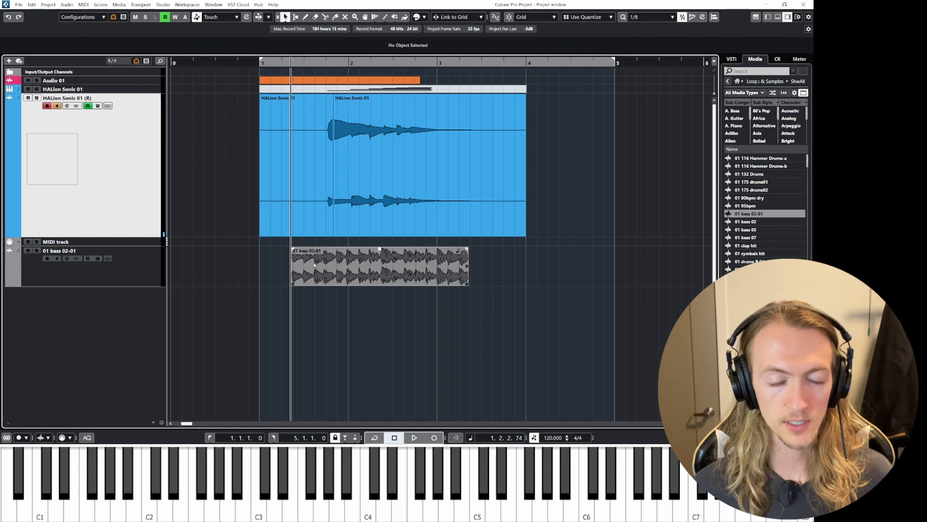
Solo the 01 bass 02-01 track and play it back briefly.
key(space)
key(space)
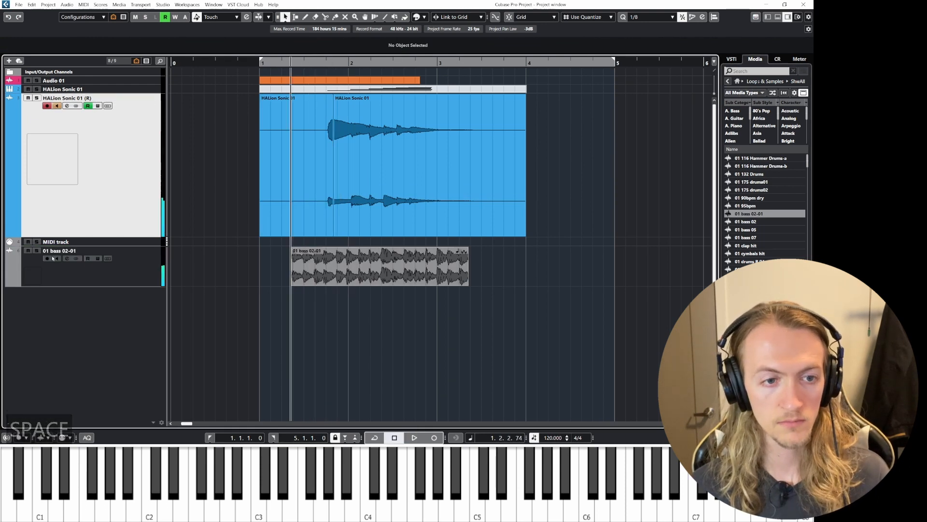
click(37, 251)
key(space)
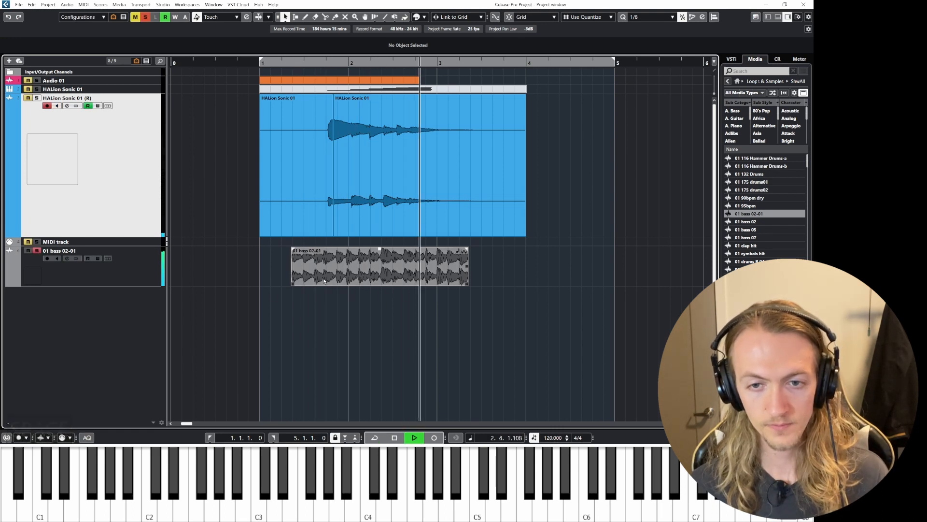
key(space)
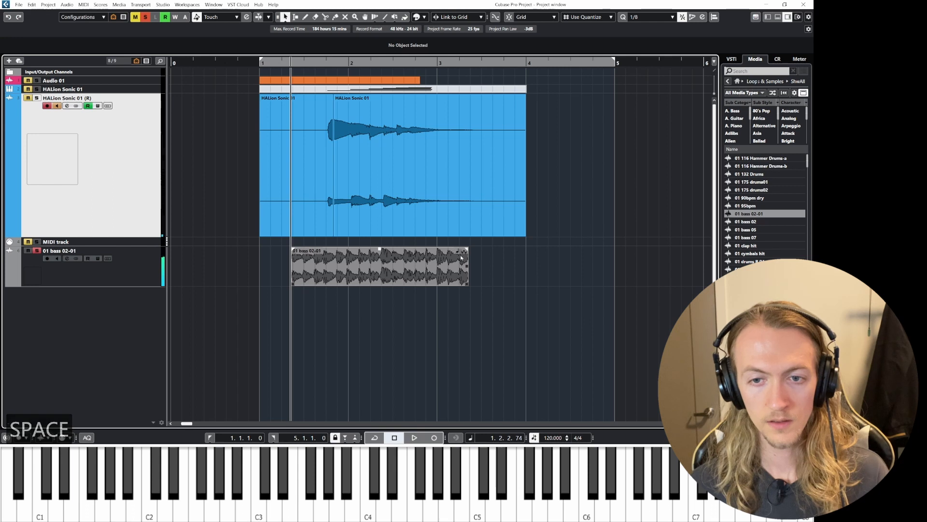
Open the 01 bass 02-01 event in the Sample Editor and expand its Hitpoints section.
click(460, 256)
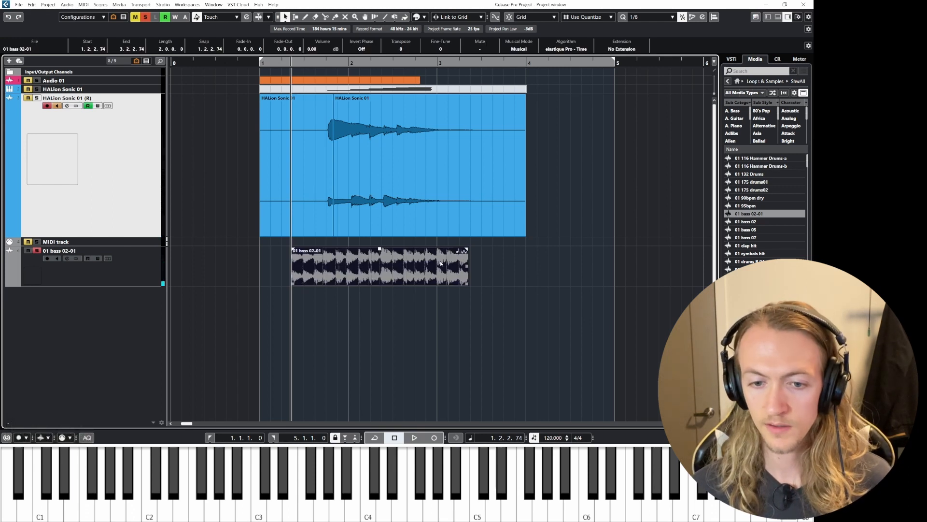
double_click(364, 264)
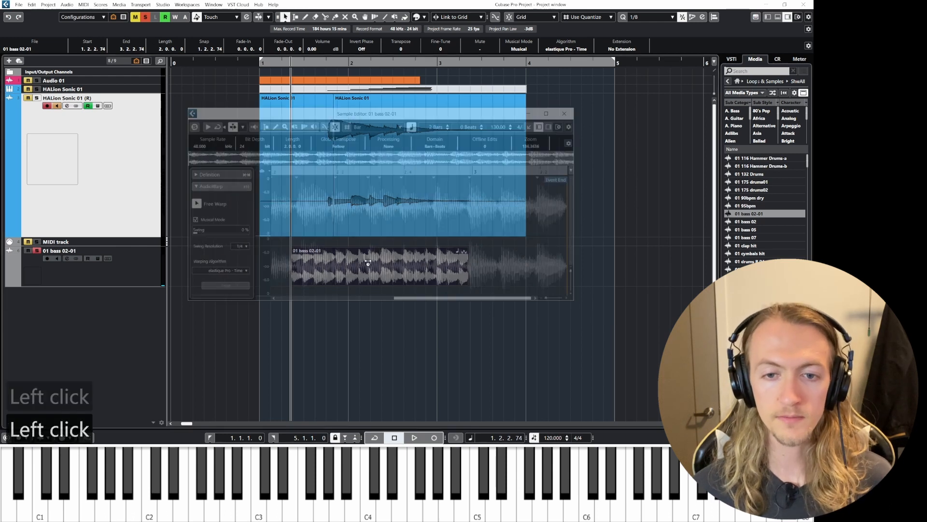
click(570, 112)
double_click(382, 263)
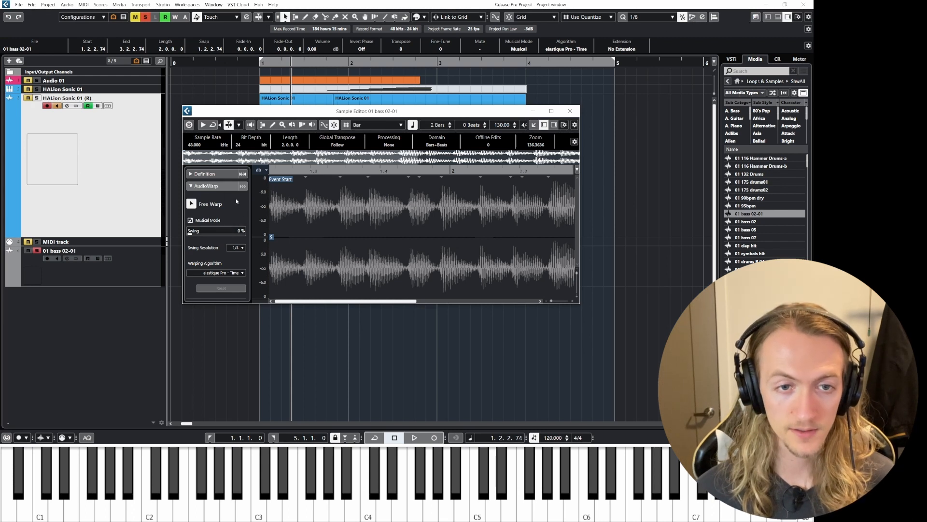
click(205, 186)
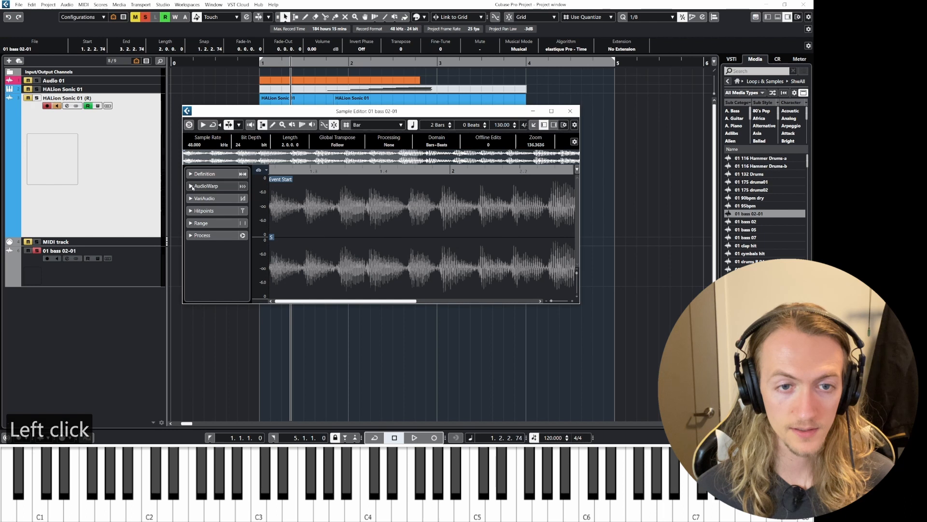
click(189, 213)
click(189, 212)
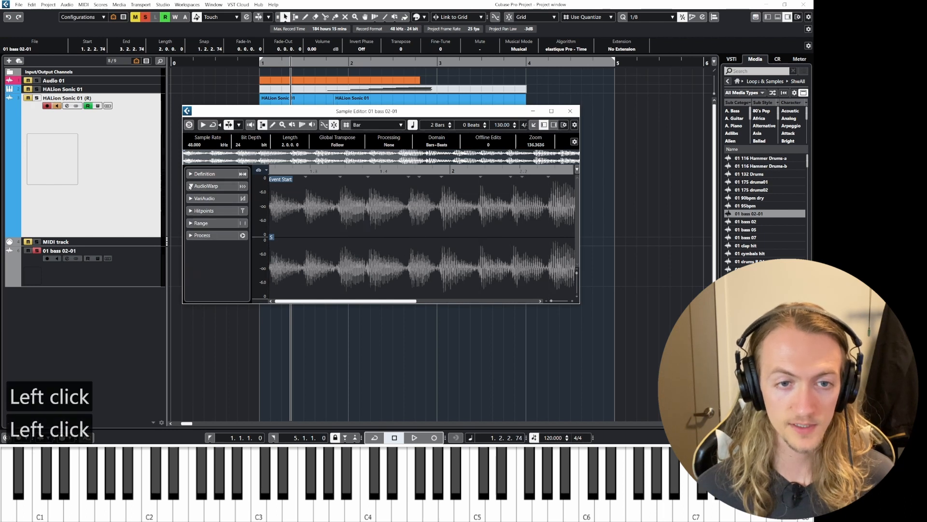
click(194, 211)
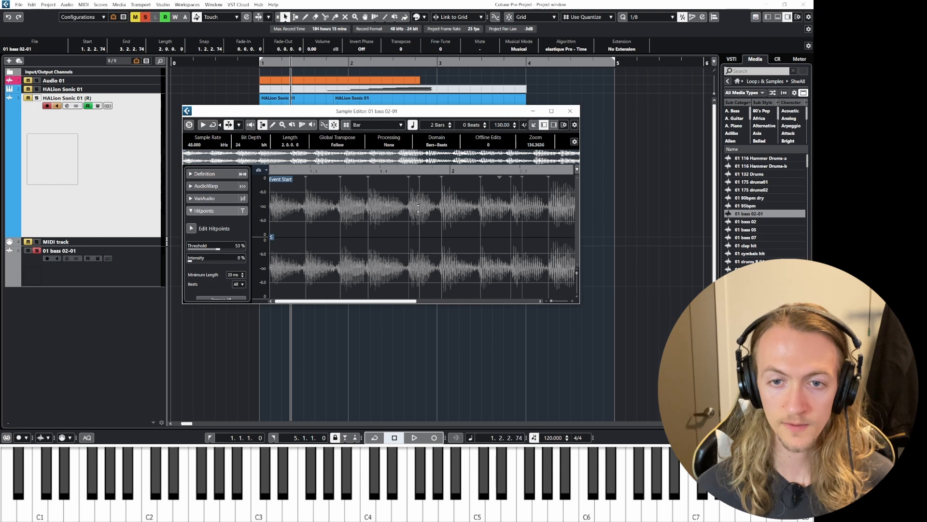
Set the bass loop's hitpoint threshold to 57% and the minimum length to 90 ms.
click(217, 249)
drag(218, 250, 226, 252)
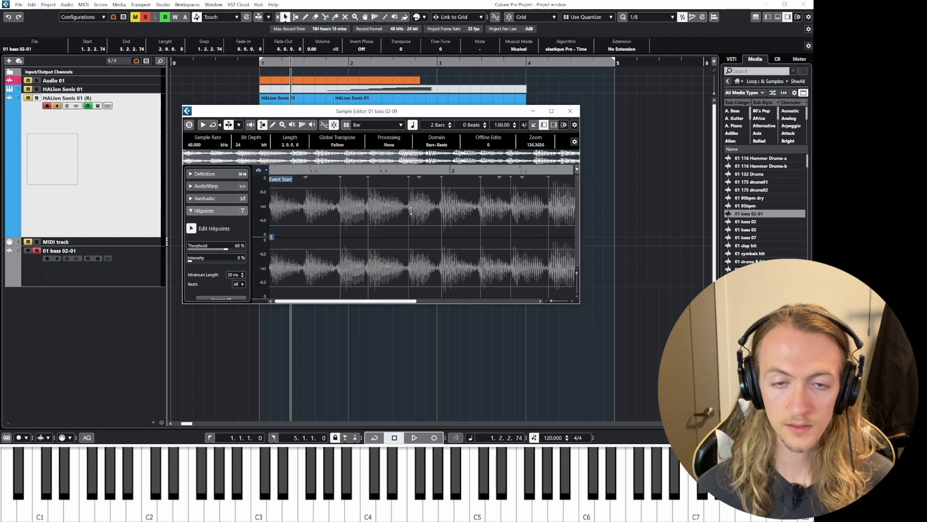
click(225, 250)
drag(225, 251, 224, 251)
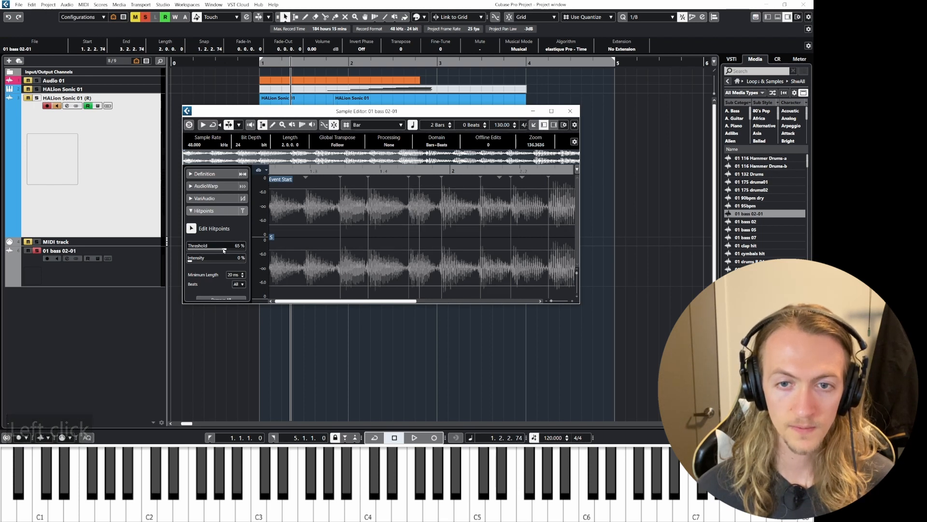
click(237, 273)
drag(237, 273, 237, 270)
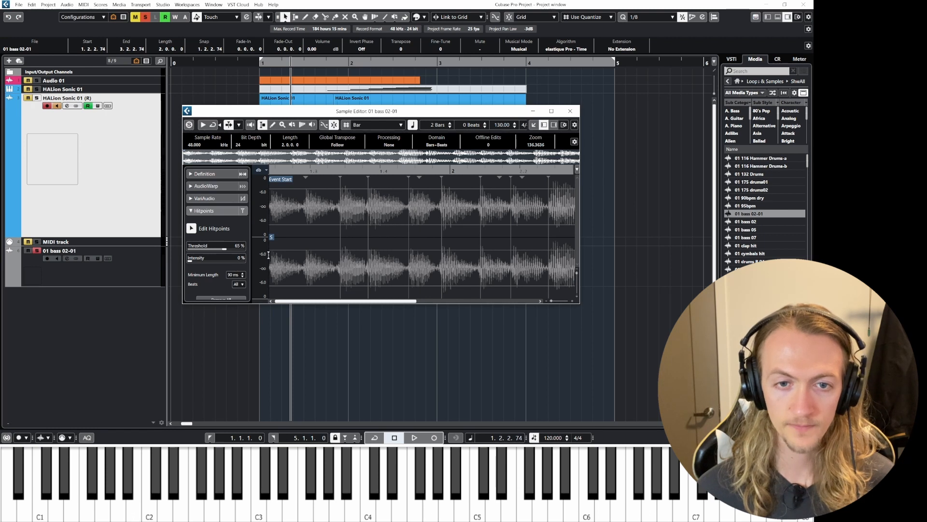
drag(224, 250, 220, 251)
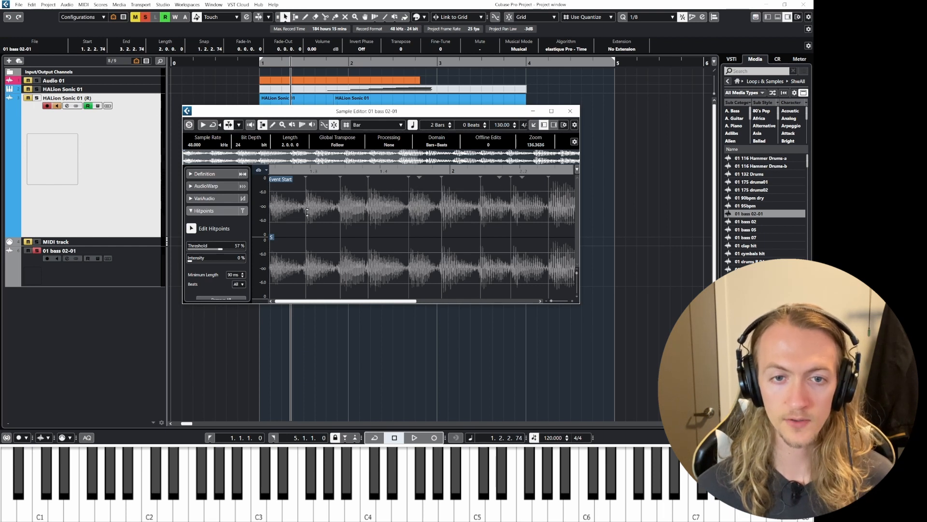
Check the bass loop's AudioWarp section and close the Sample Editor.
click(191, 186)
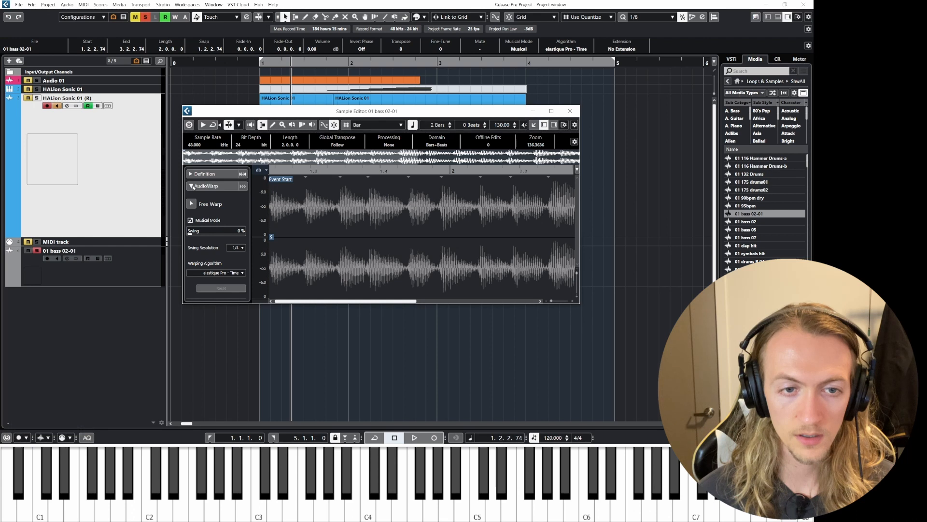
click(194, 186)
click(571, 111)
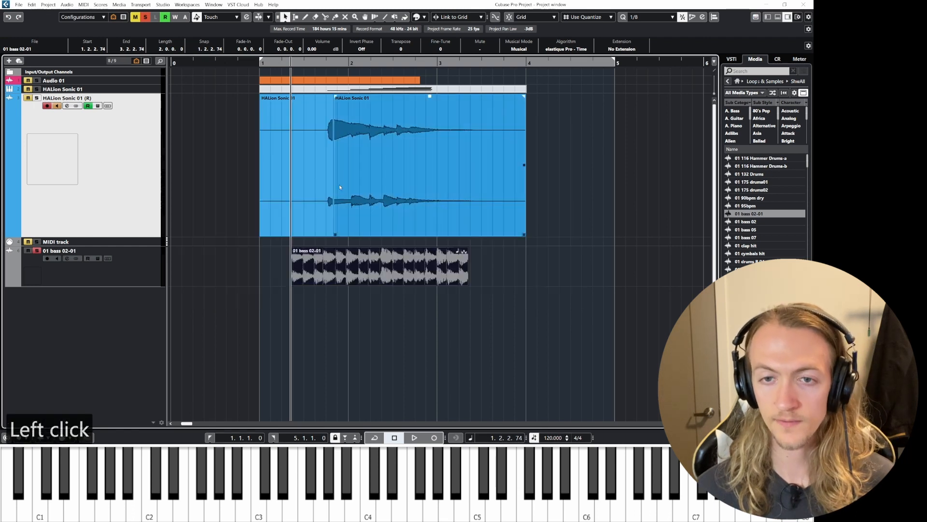
Move the bass event in the project so that it starts off the grid at 1.2.4.43.
ctrl+scroll(265, 278, up, 4)
drag(339, 270, 385, 270)
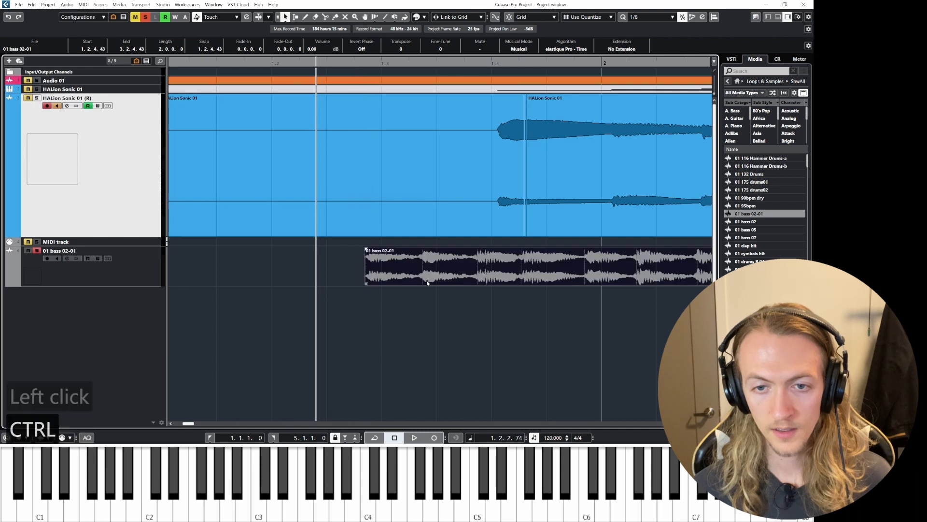
ctrl+scroll(513, 297, down, 3)
ctrl+scroll(453, 302, up, 3)
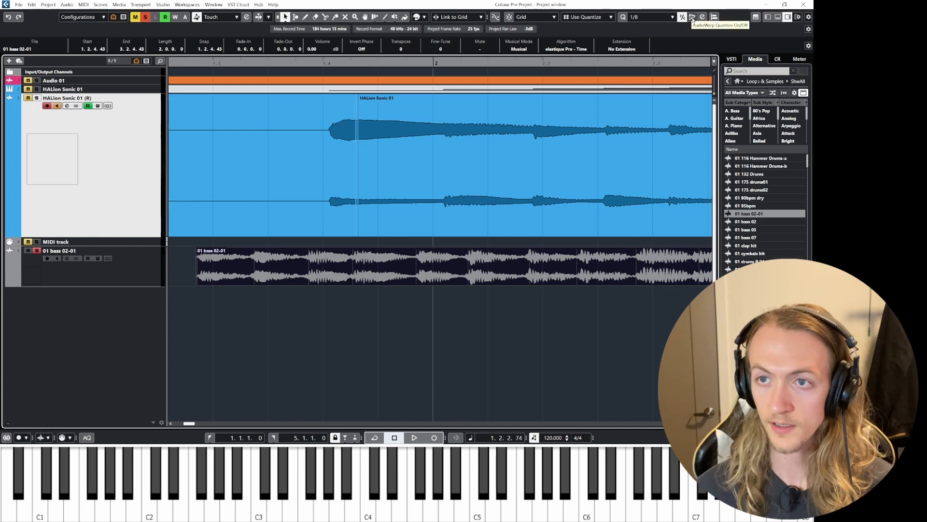
Turn on AudioWarp Quantize and set the quantize preset to 1/16.
click(694, 18)
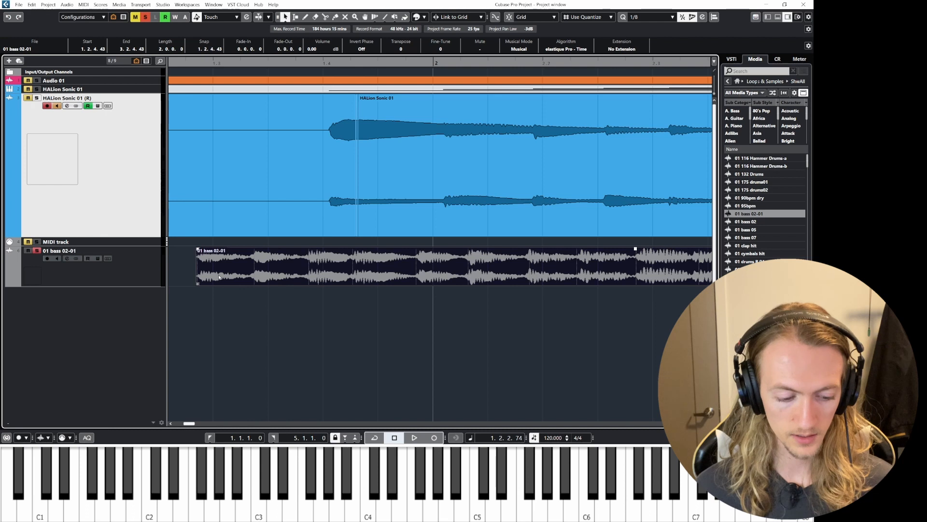
click(650, 17)
click(655, 62)
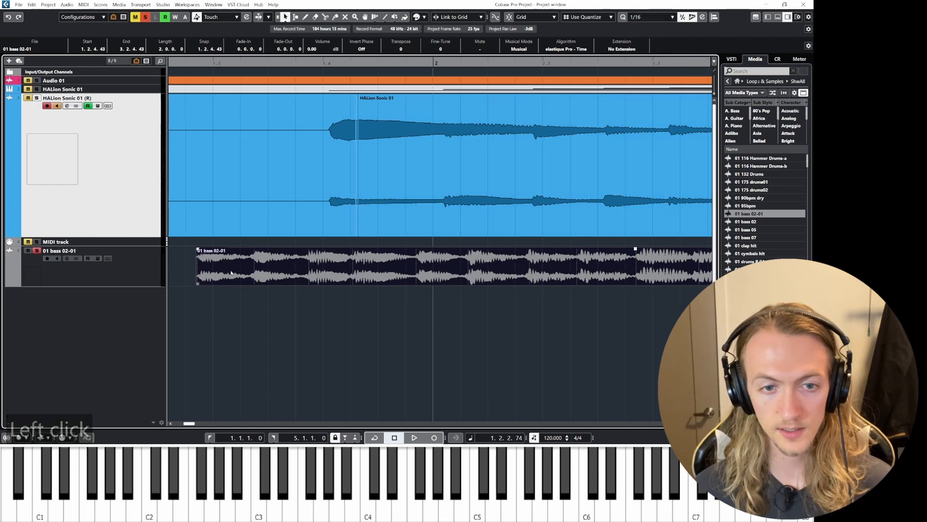
Nudge the bass event's start to 1.2.4.51 and quantize it with Soft Quantize on.
drag(197, 278, 199, 277)
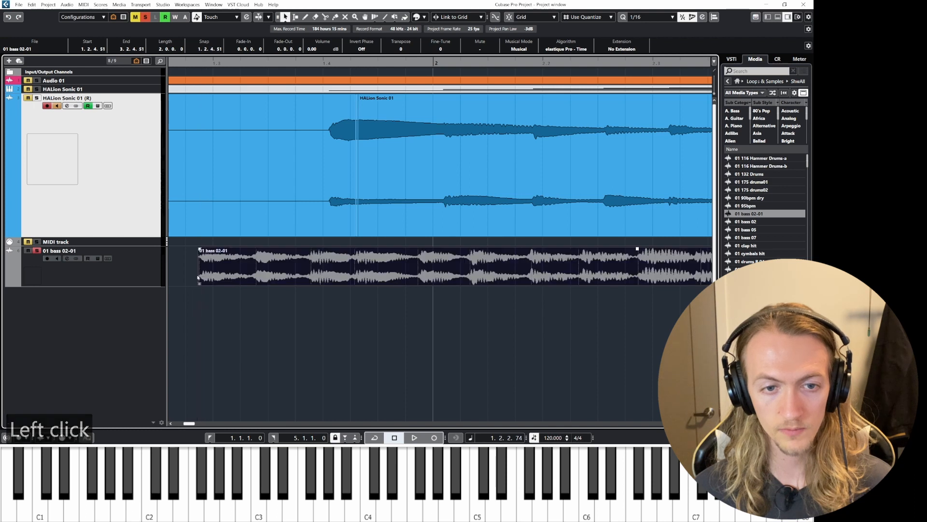
key(q)
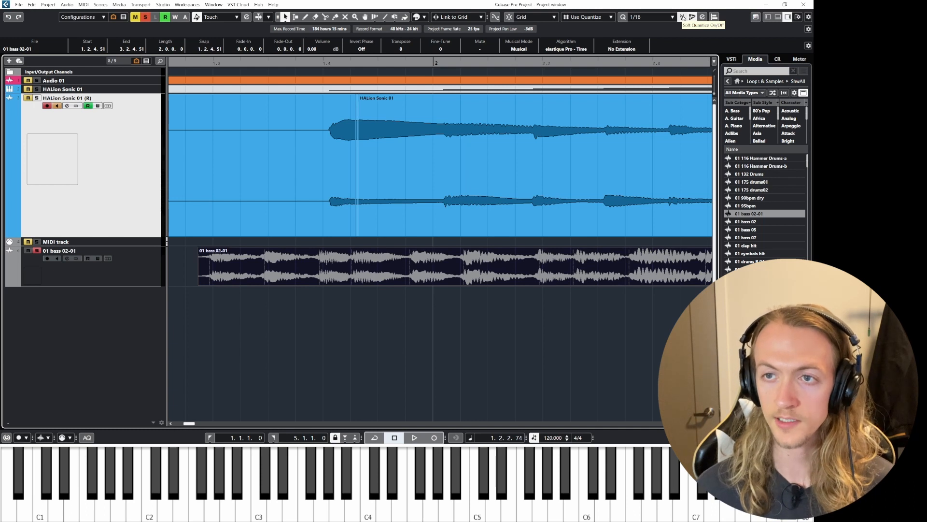
Turn off Soft Quantize, undo the last quantize and quantize the bass event again.
click(683, 17)
key(ctrl+z)
click(514, 122)
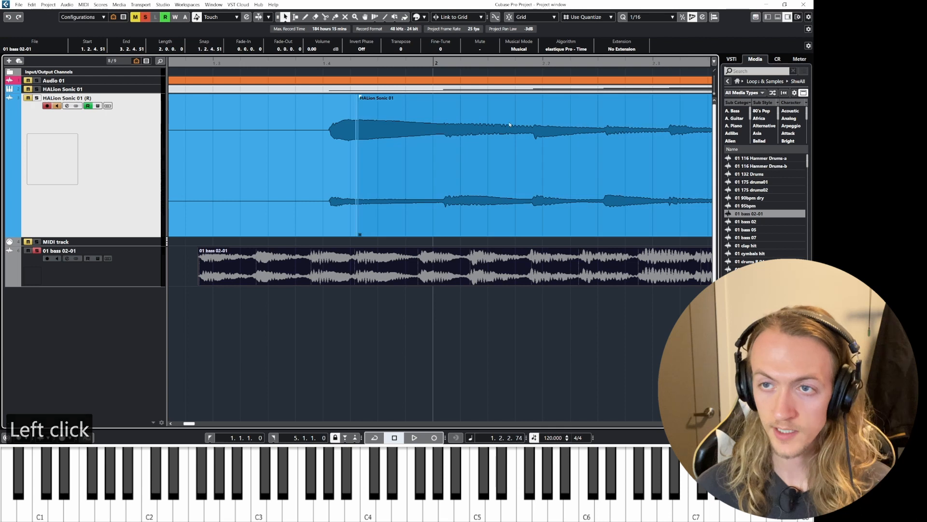
click(275, 315)
key(q)
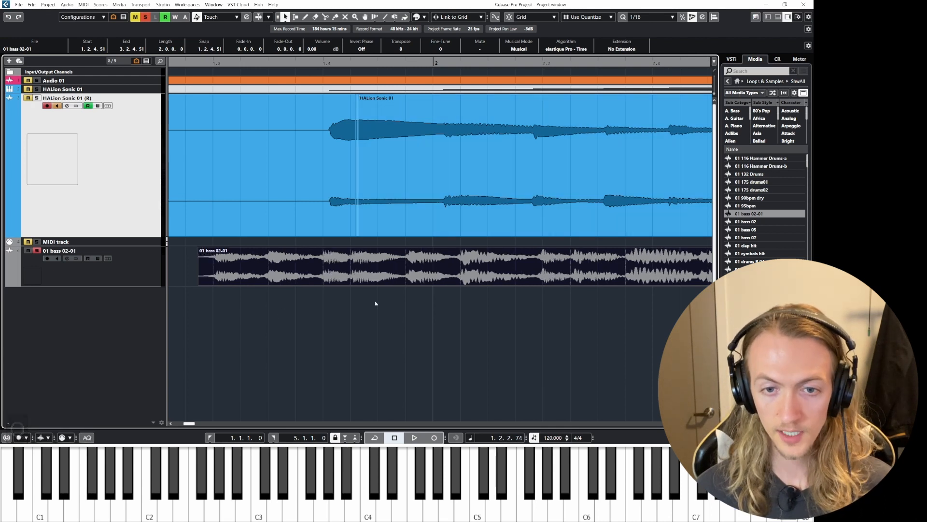
Inspect the quantized bass event against the grid and play it back.
scroll(375, 304, down, 5)
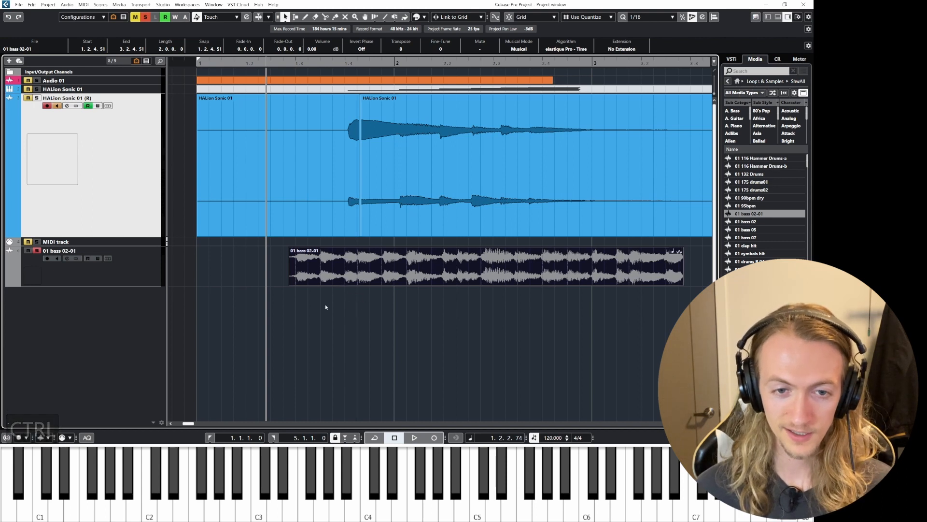
scroll(369, 298, up, 5)
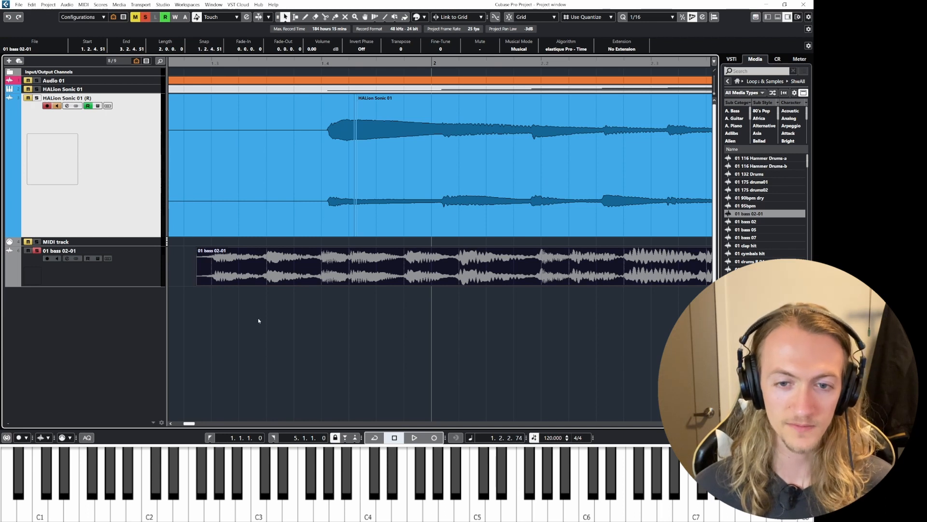
ctrl+scroll(338, 302, down, 3)
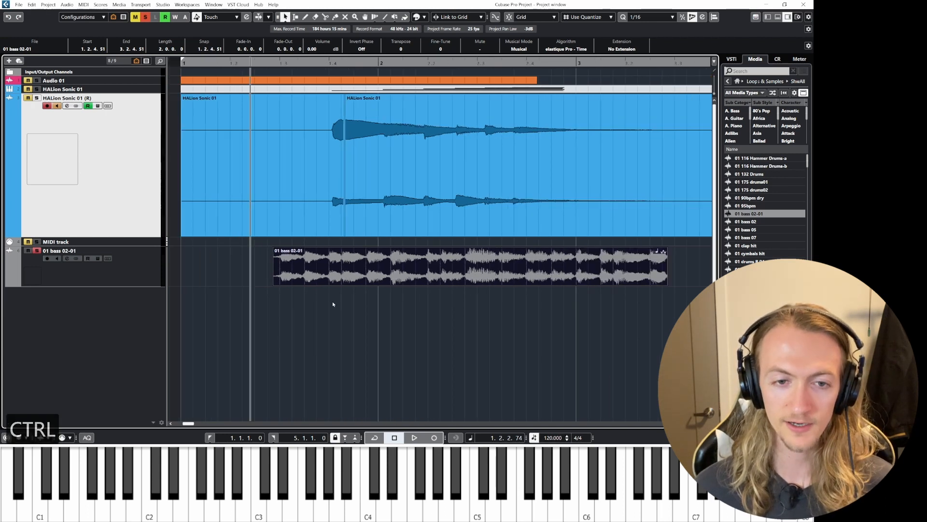
key(space)
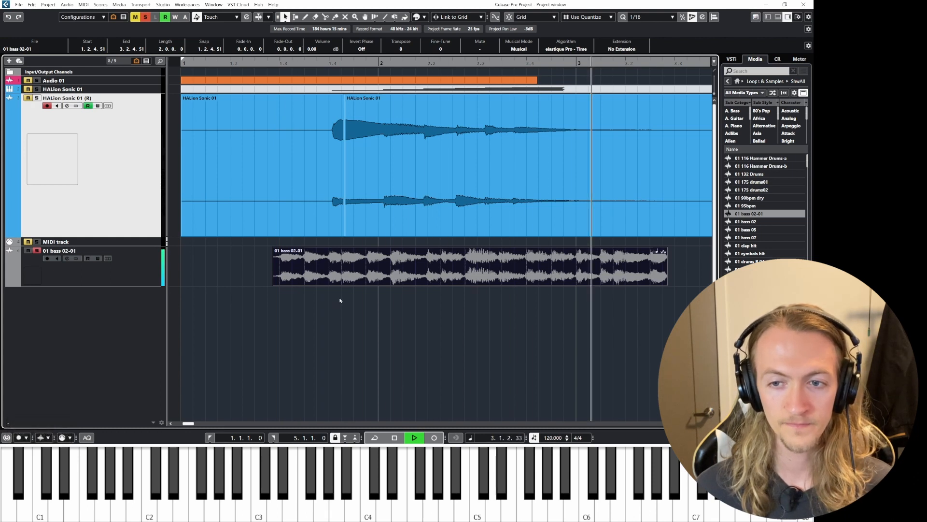
key(space)
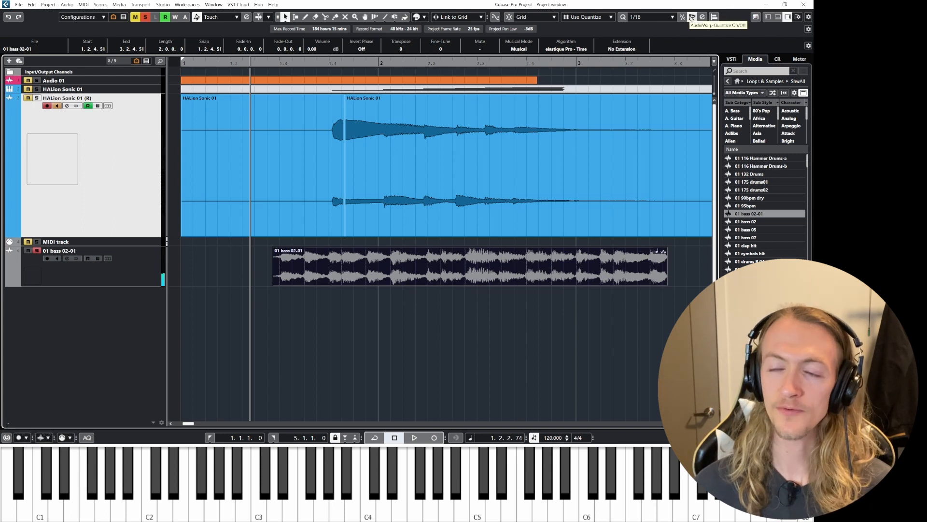
Open the bass event in the Sample Editor and show its warp markers in the AudioWarp section.
ctrl+scroll(278, 290, up, 3)
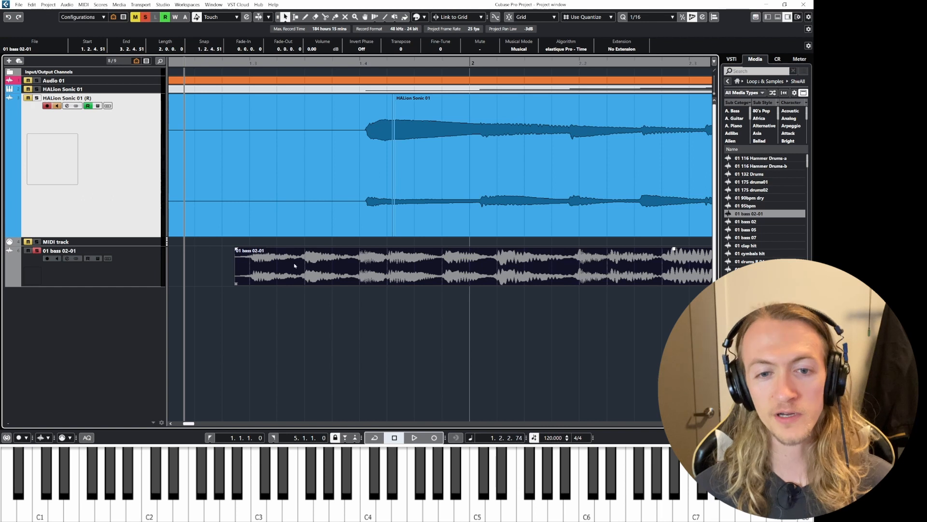
double_click(358, 265)
click(207, 186)
scroll(298, 207, up, 5)
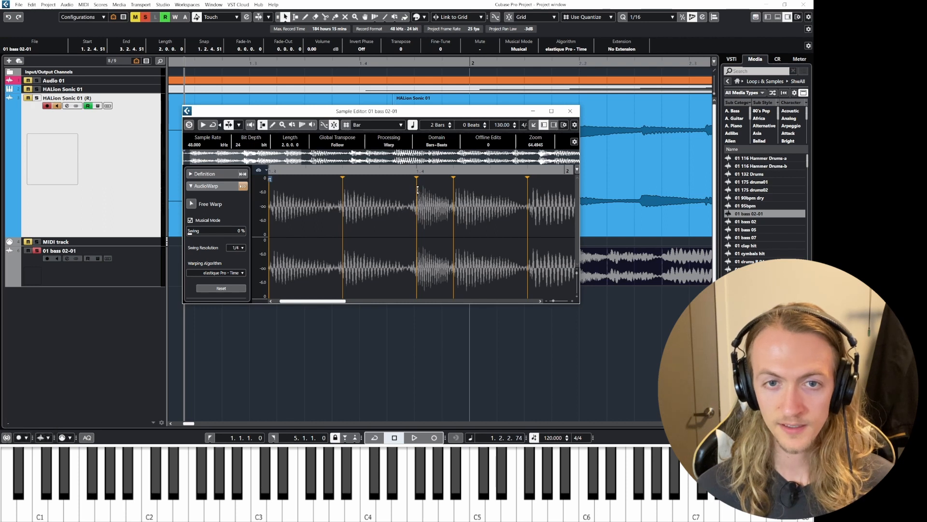
Try to move the warp marker near beat 1.4 with the Range Selection tool.
click(261, 125)
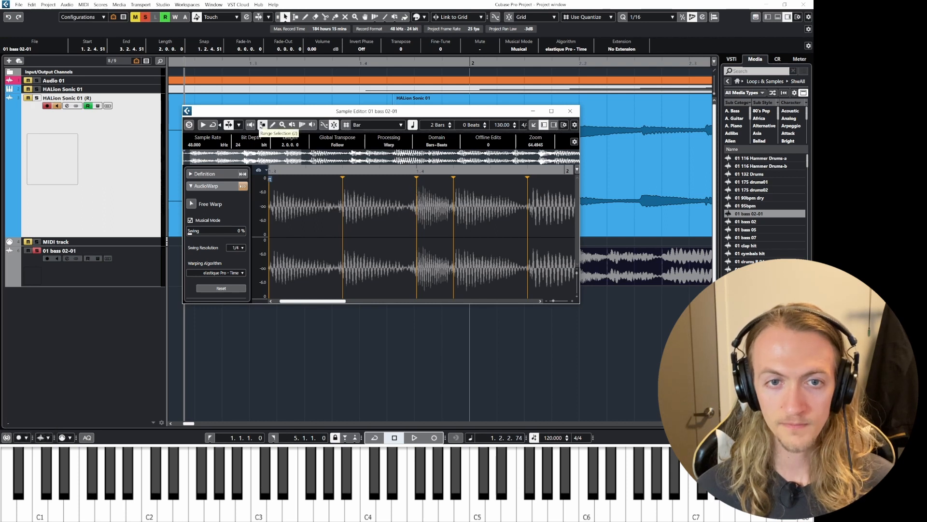
drag(418, 221, 411, 220)
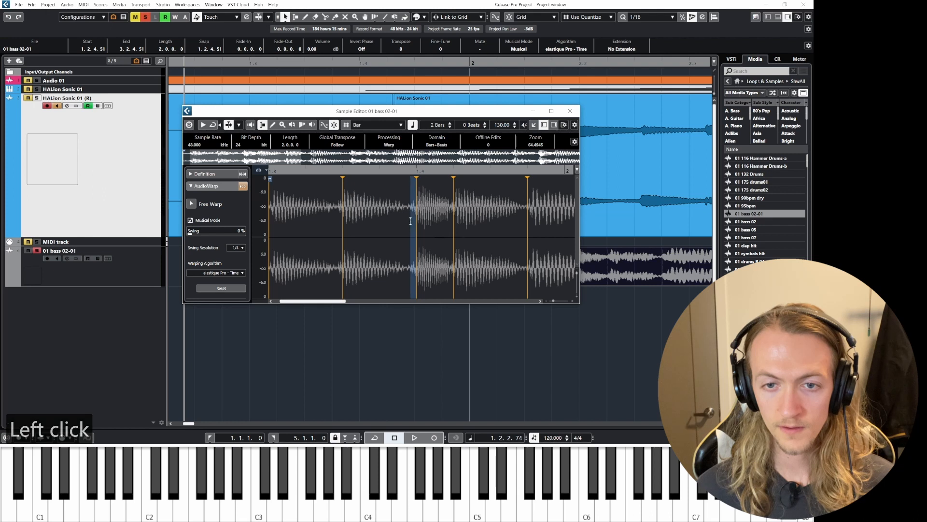
click(417, 186)
drag(417, 187, 405, 189)
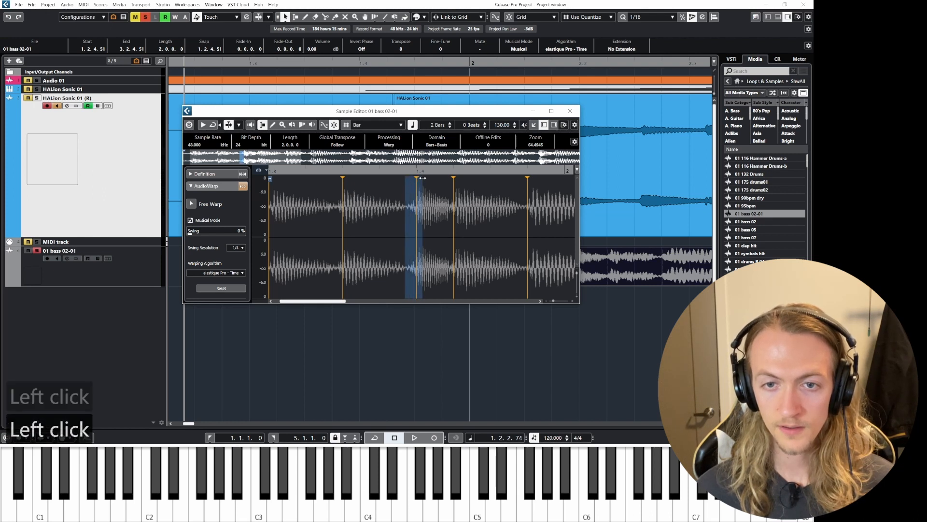
click(384, 225)
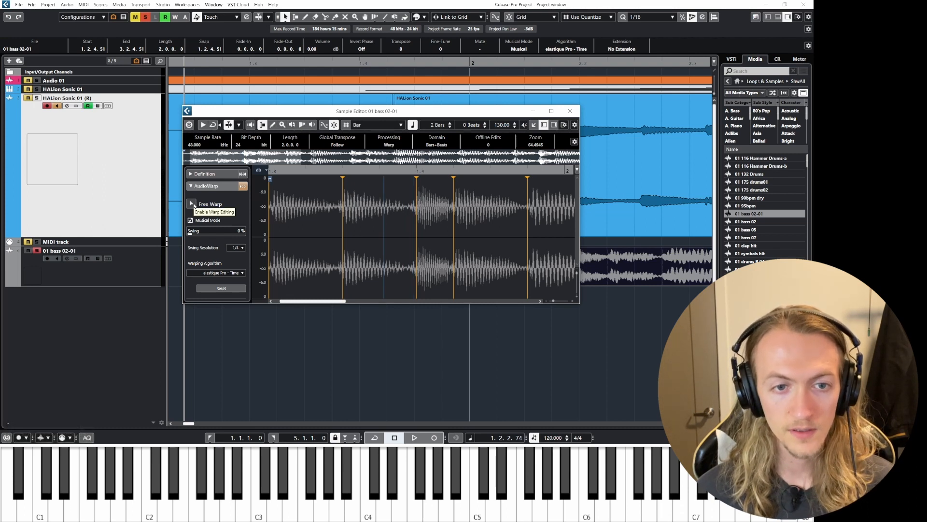
Enable Free Warp editing for the bass loop.
click(192, 203)
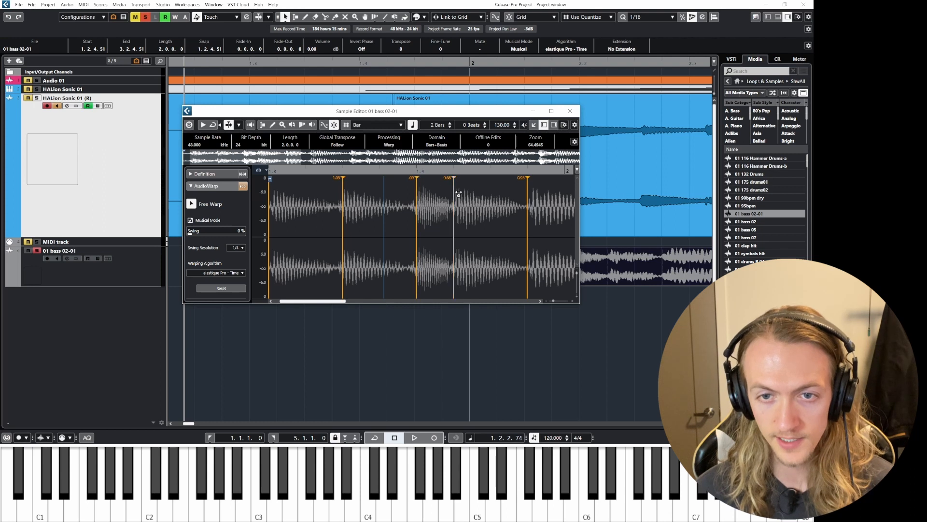
Move the bass loop's warp marker near beat 1.4 earlier and the following marker later, and play back the result.
drag(417, 193, 411, 195)
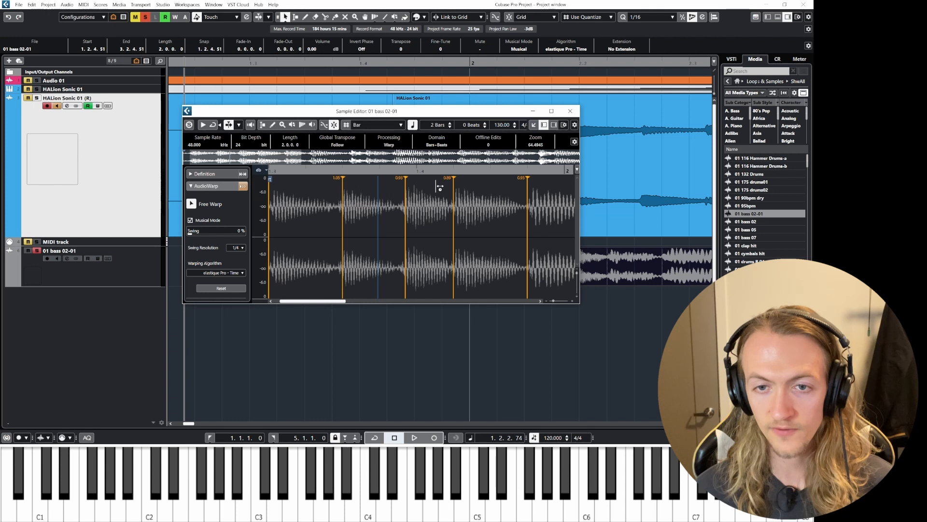
mouse_move(406, 193)
mouse_down()
mouse_move(396, 196)
mouse_move(481, 204)
mouse_up()
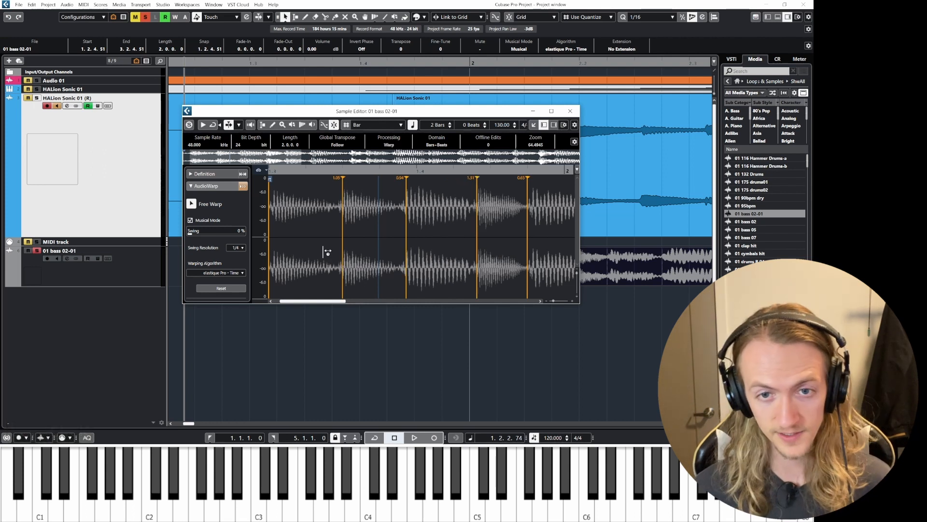
key(space)
key(space)
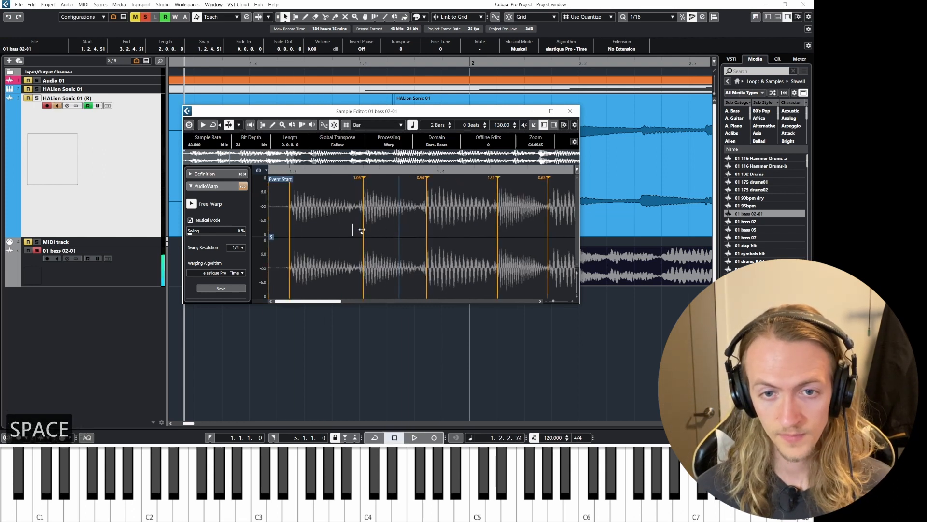
Move the second warp marker close to the event start and the third close to the fourth, playing back after each change.
drag(367, 230, 315, 231)
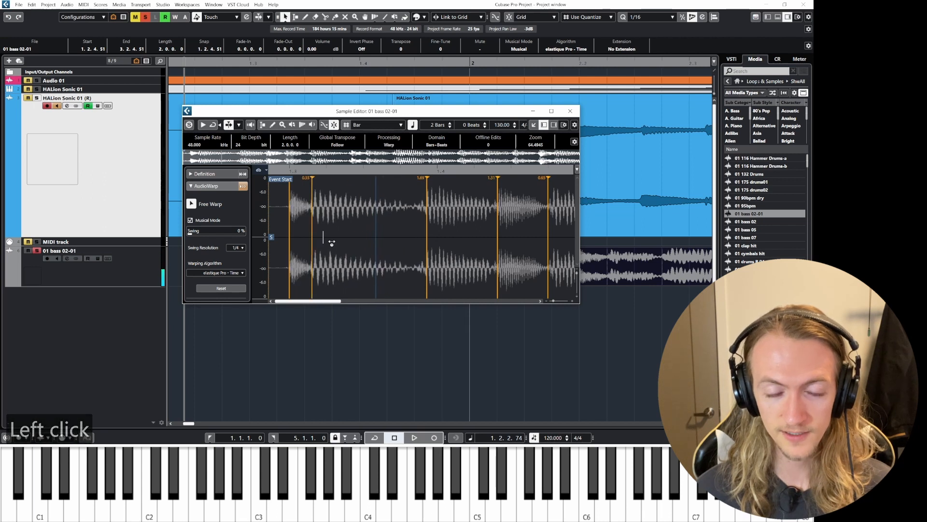
key(space)
key(space)
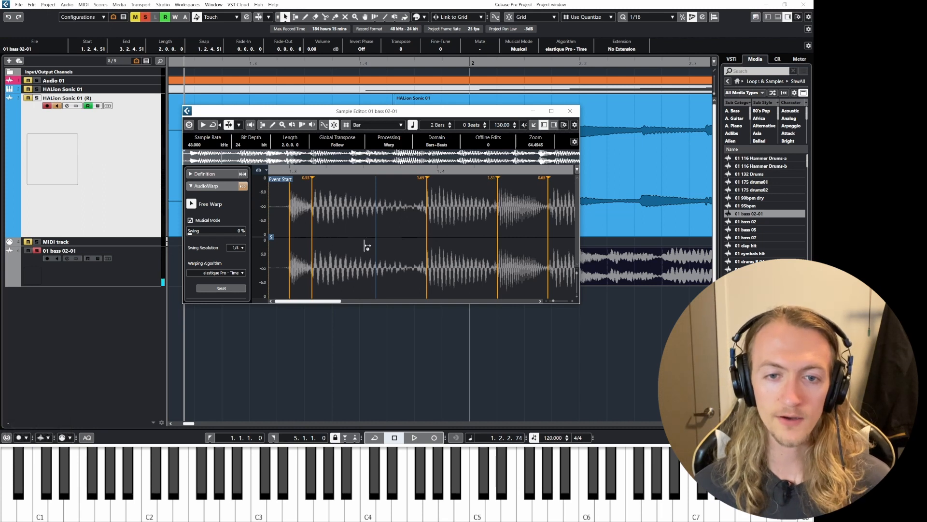
drag(428, 239, 488, 244)
key(space)
key(space)
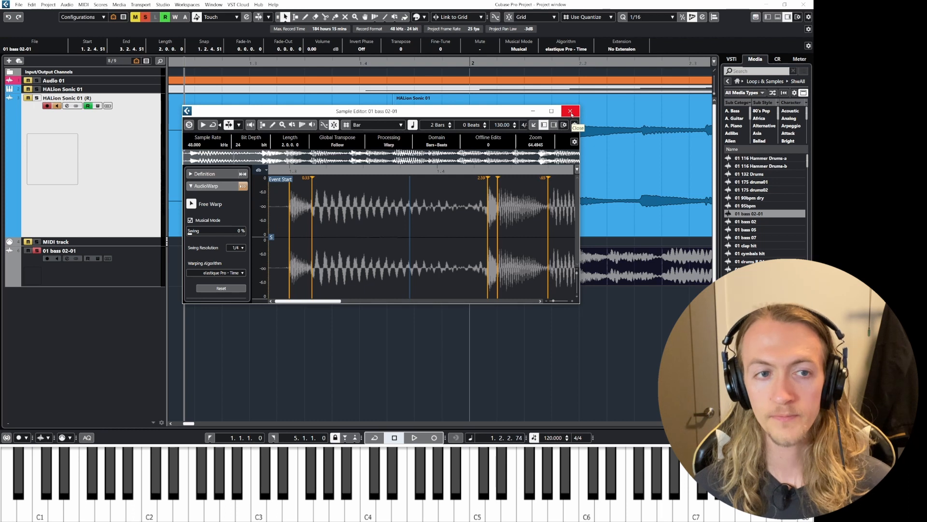
Close the Sample Editor and return to the full arrangement in the project window.
click(693, 17)
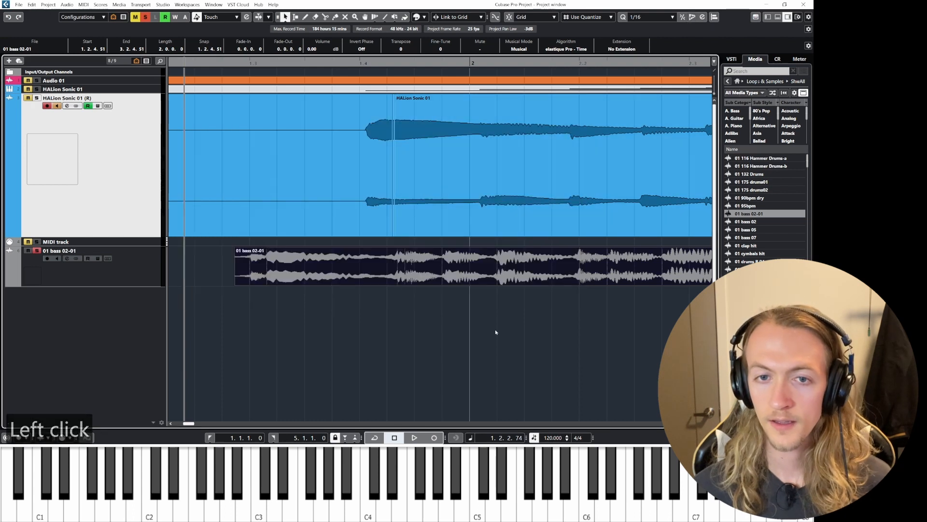
scroll(484, 306, down, 3)
scroll(485, 307, down, 2)
scroll(486, 251, right, 3)
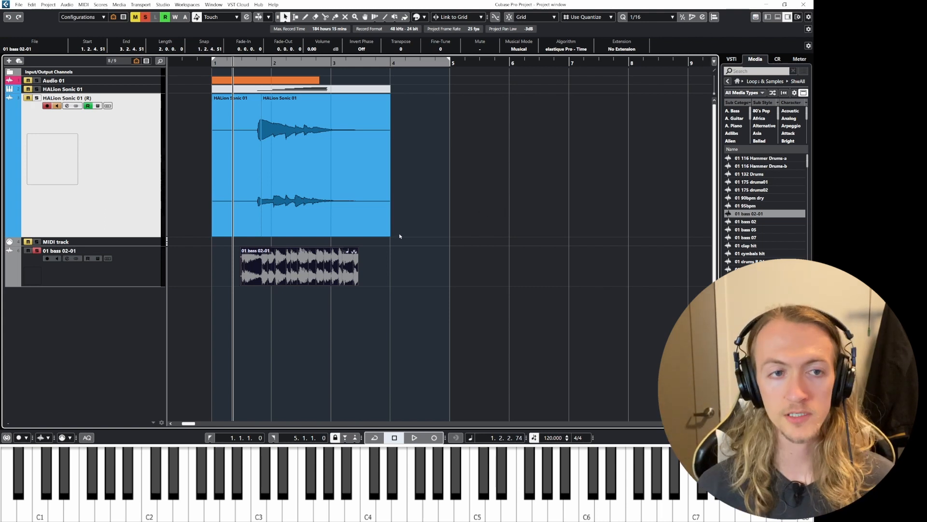
Add three audio tracks below the HALion Sonic 01 (R) track, choosing their hardware input in the track settings.
click(78, 313)
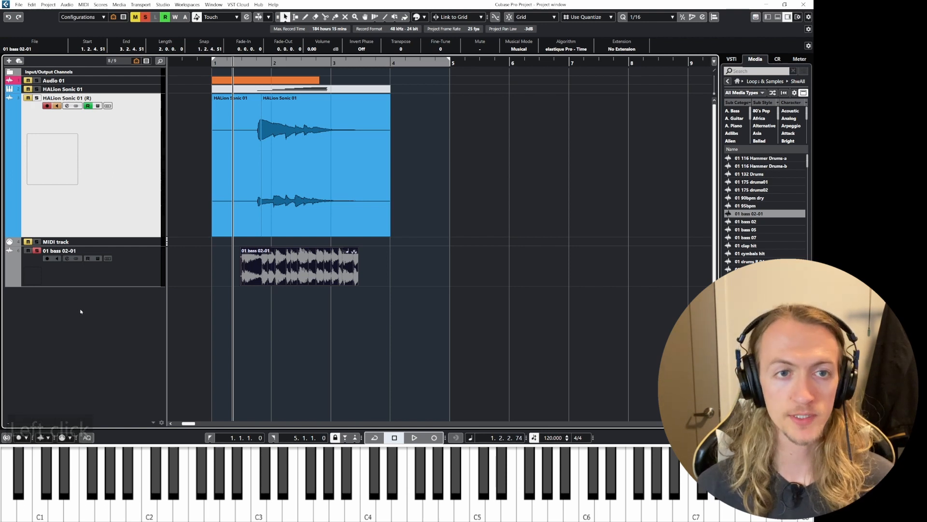
double_click(93, 98)
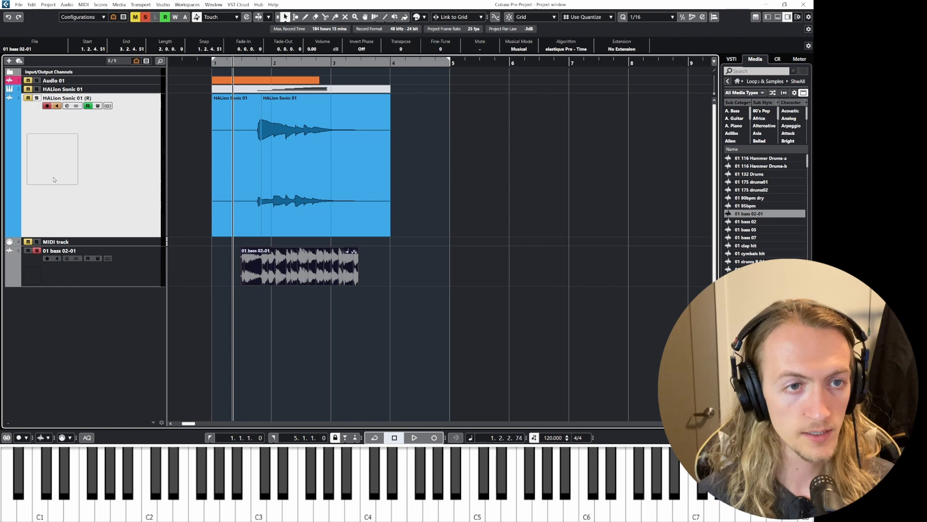
click(58, 305)
right_click(57, 300)
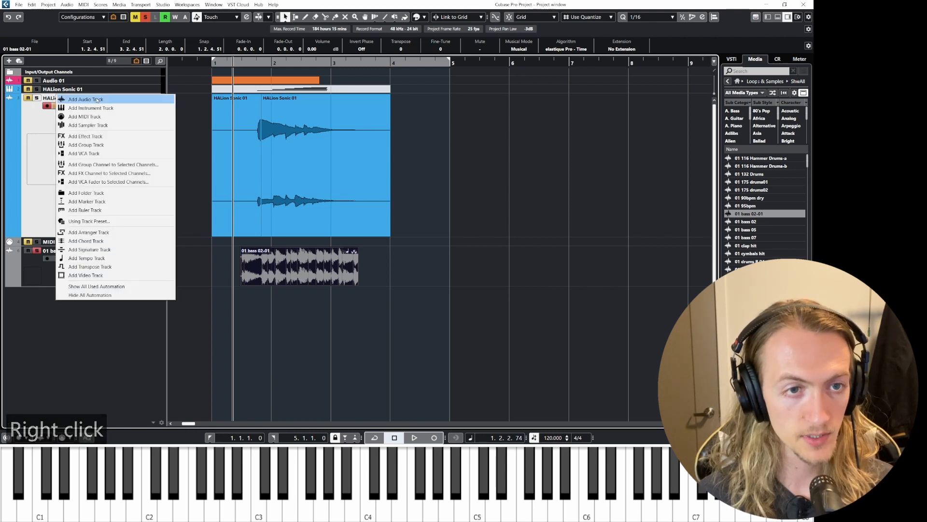
click(97, 99)
click(290, 273)
click(290, 274)
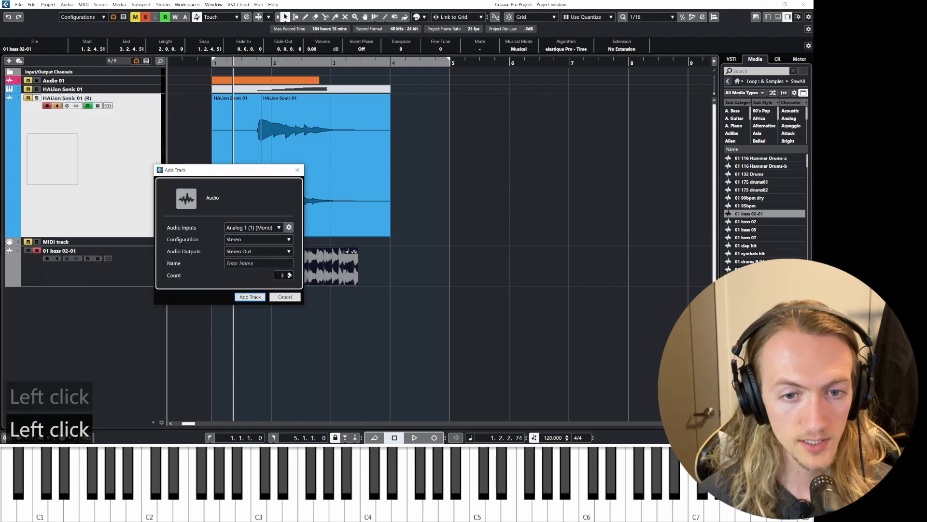
click(246, 241)
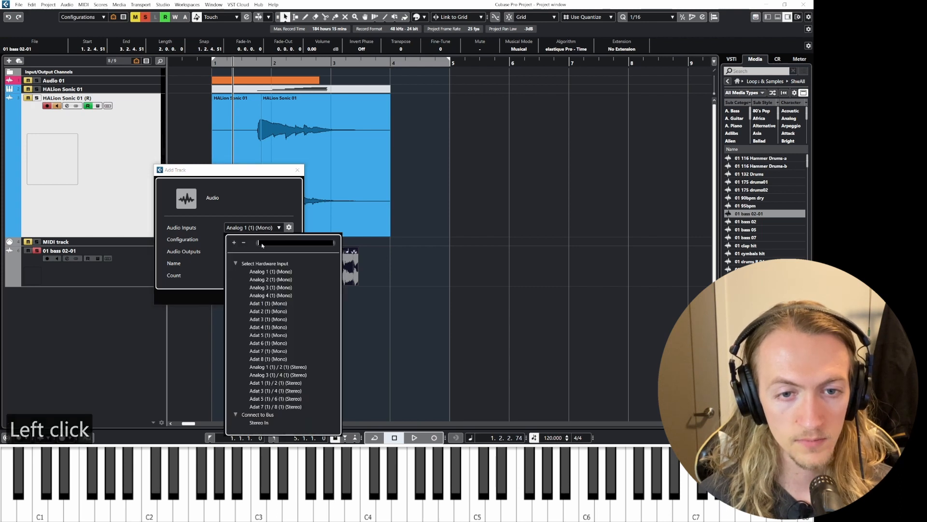
click(266, 283)
click(250, 296)
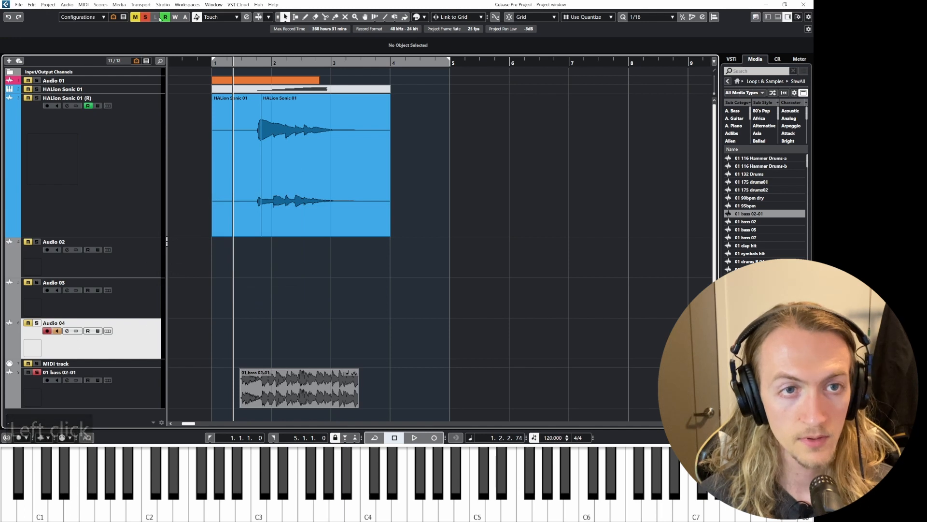
Deactivate all solo and mute states and select the Audio 04 track for recording.
click(144, 18)
click(136, 18)
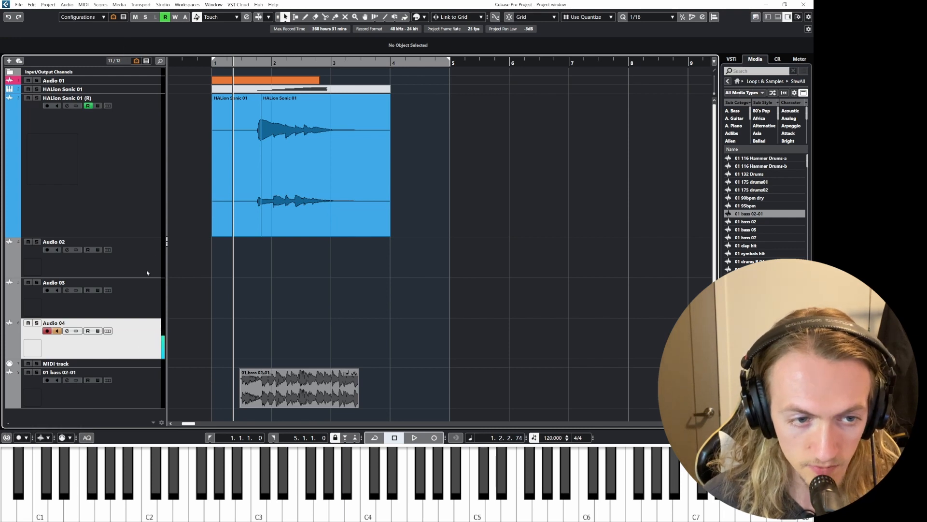
click(130, 174)
click(129, 90)
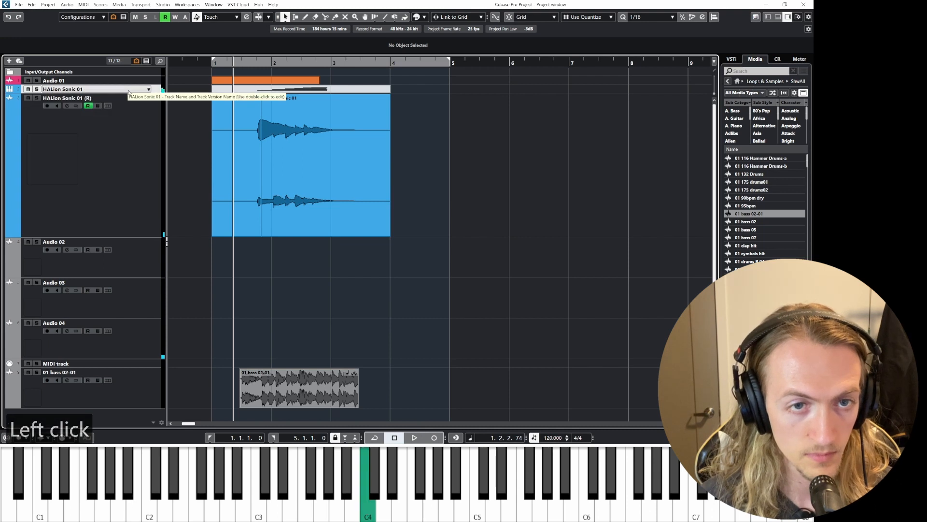
click(138, 349)
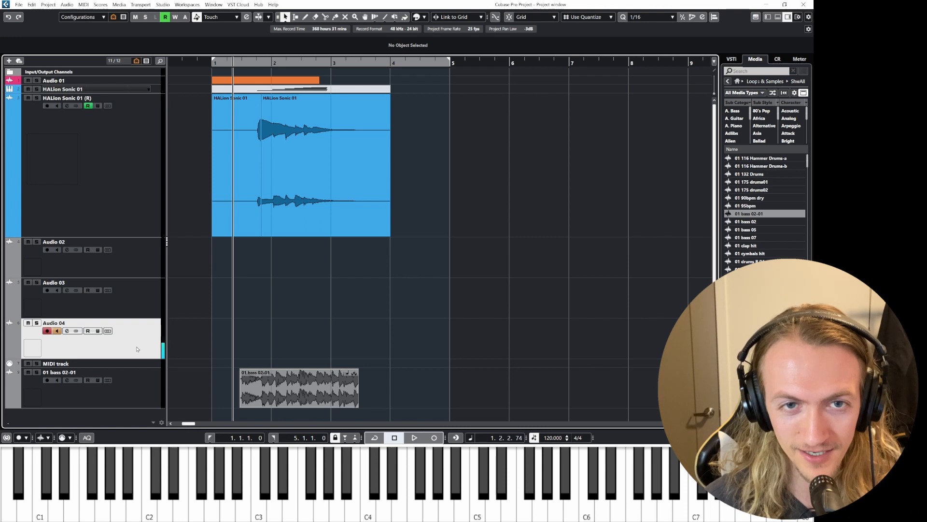
Record a short take on the Audio 04 track starting at bar 2.
click(272, 69)
click(271, 69)
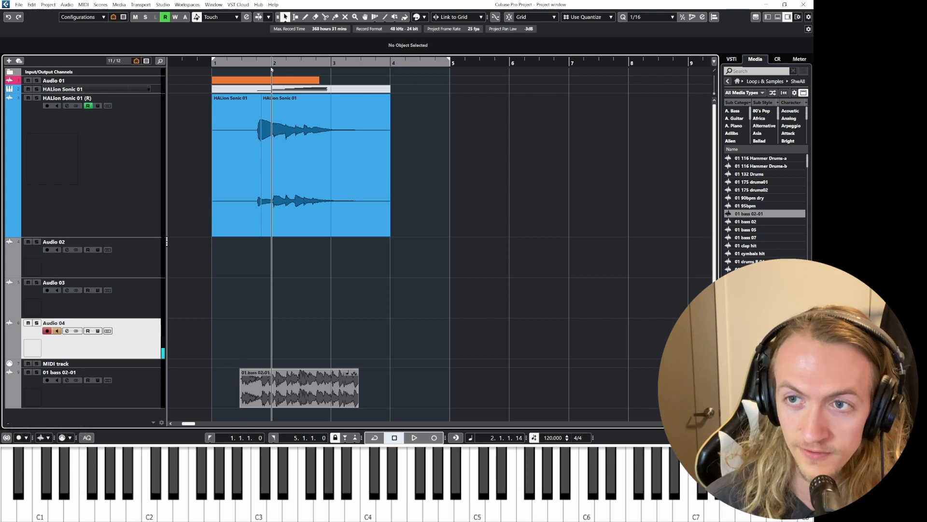
key(KP_Multiply)
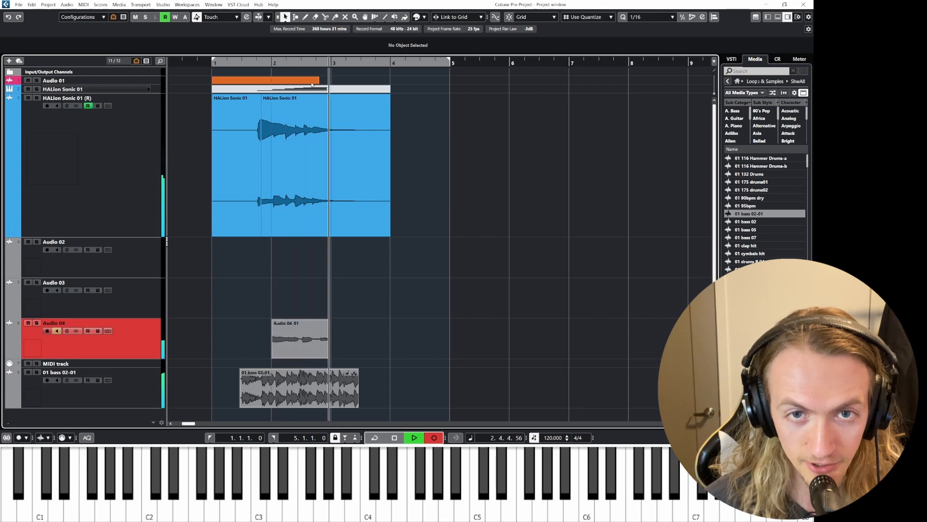
key(space)
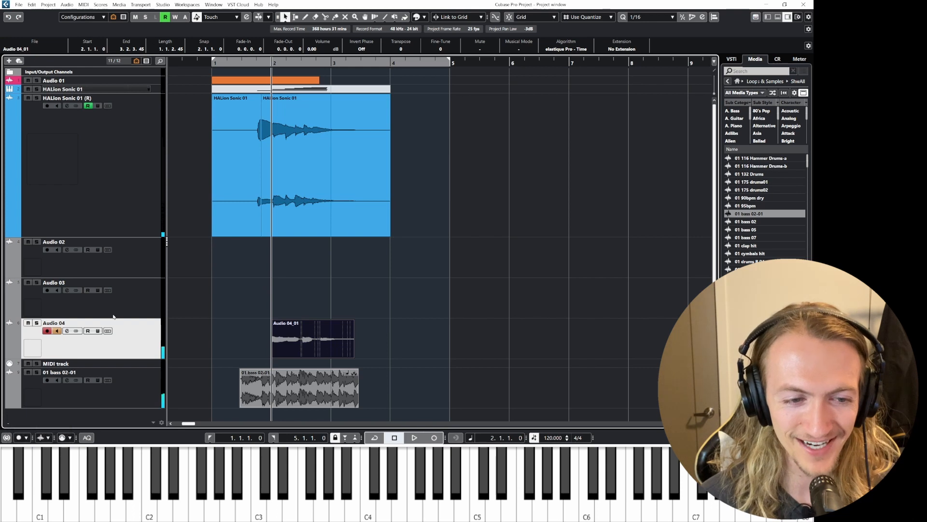
Record one take on the Audio 03 track and another on the Audio 02 track, both starting at bar 2.
click(133, 307)
key(KP_Multiply)
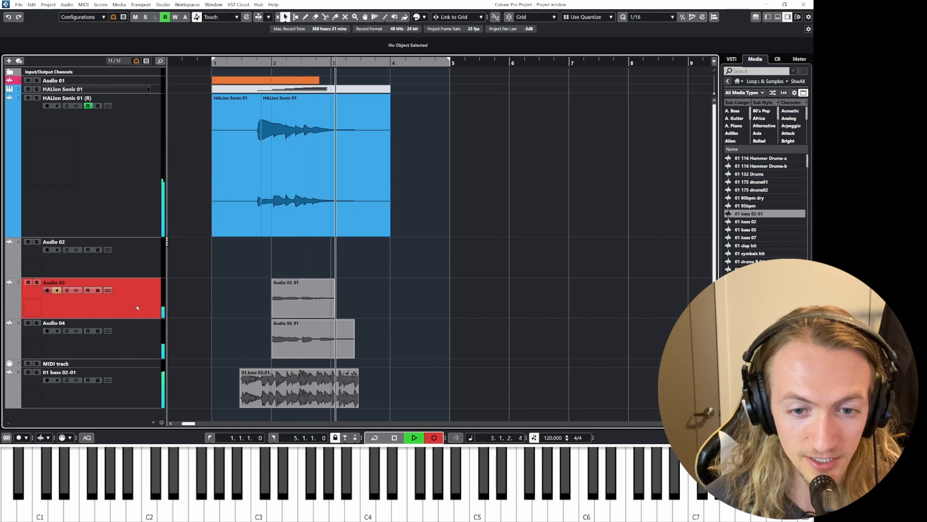
key(space)
click(137, 273)
key(KP_Multiply)
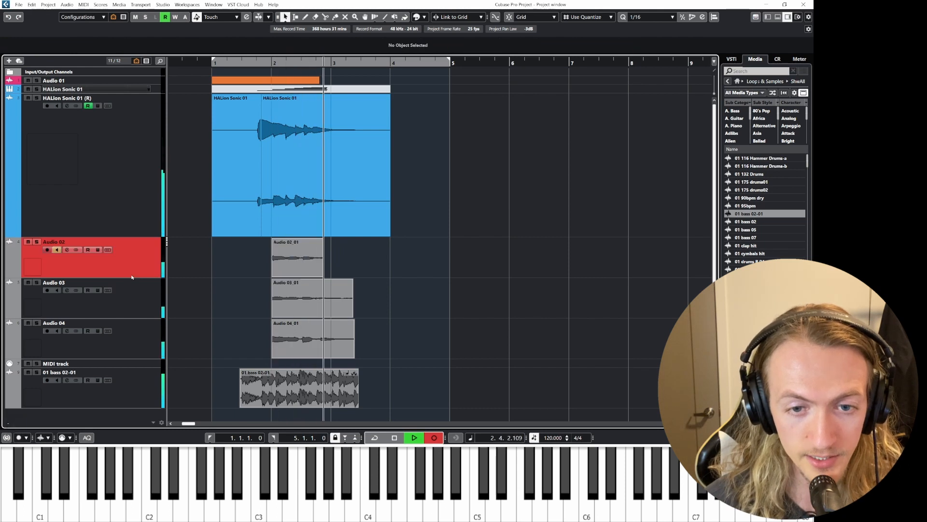
key(space)
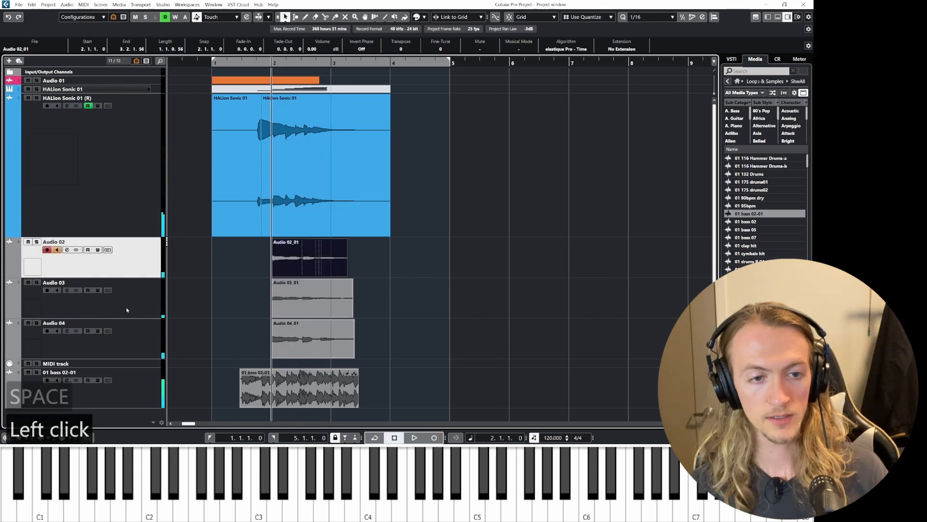
Select and solo the Audio 02, Audio 03 and Audio 04 tracks, and play the three takes together.
shift+click(97, 338)
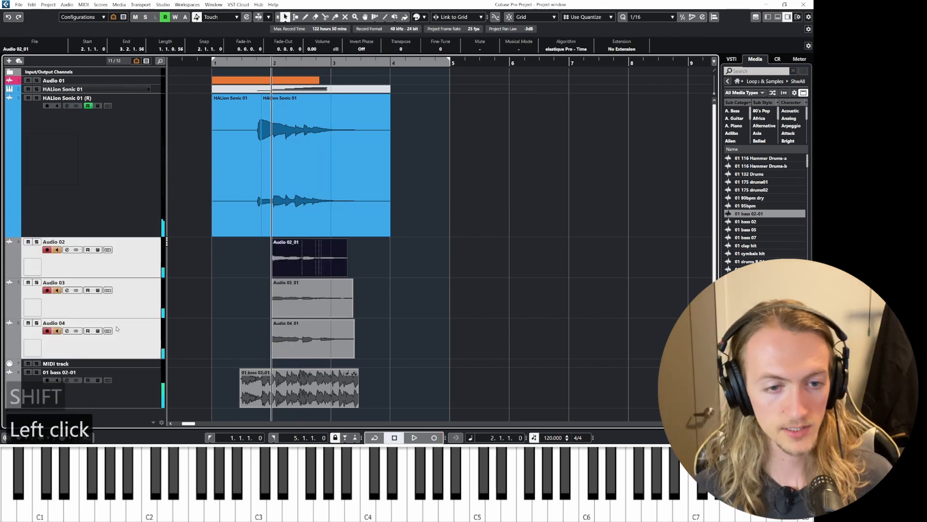
click(37, 242)
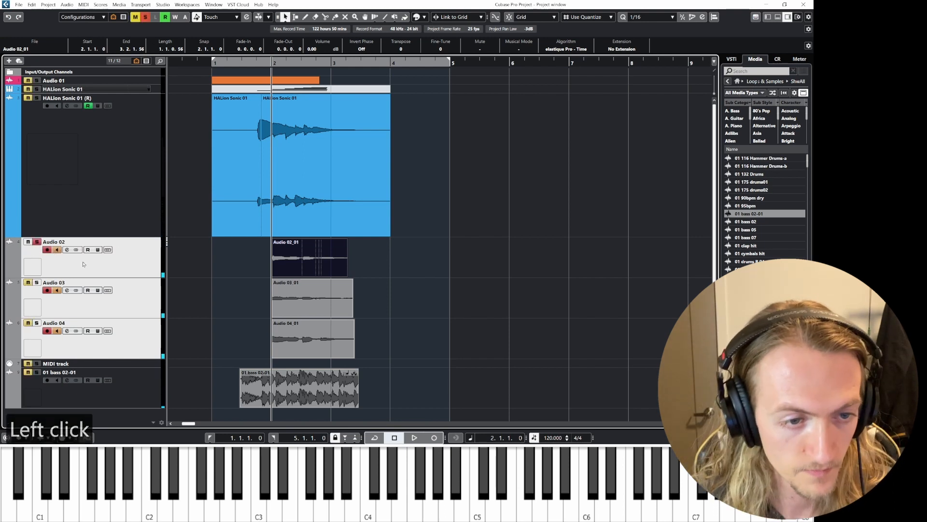
click(37, 283)
click(37, 323)
key(space)
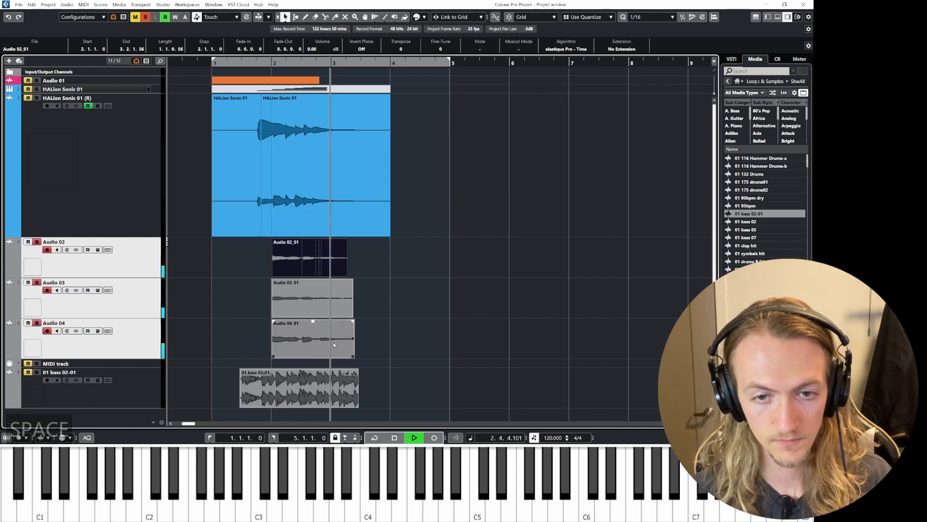
key(space)
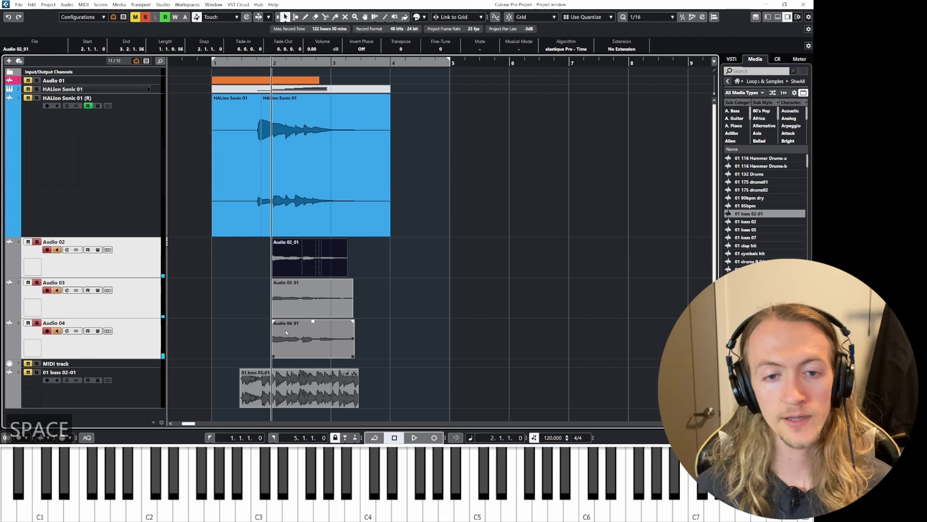
Enlarge the three recorded tracks so all their waveforms fit in view, and play the takes again to compare their timing.
ctrl+scroll(278, 334, up, 2)
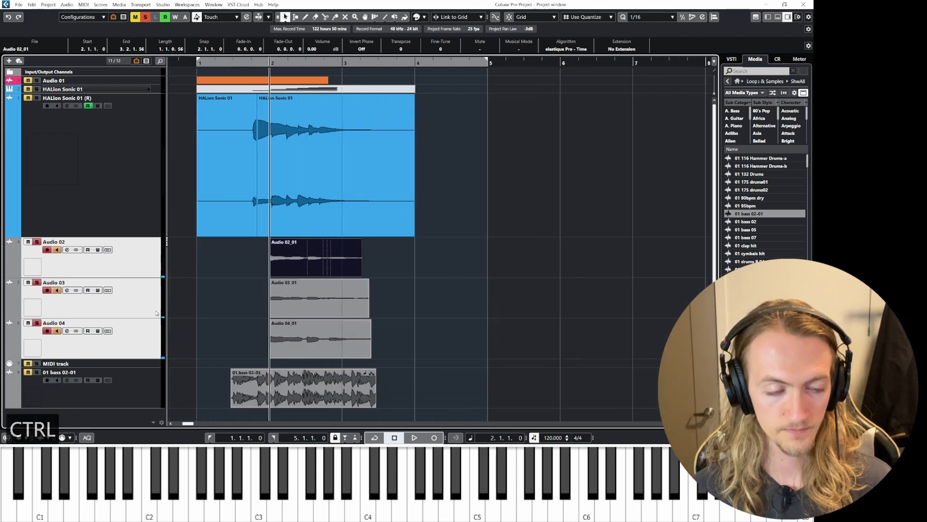
key(z)
scroll(92, 284, down, 3)
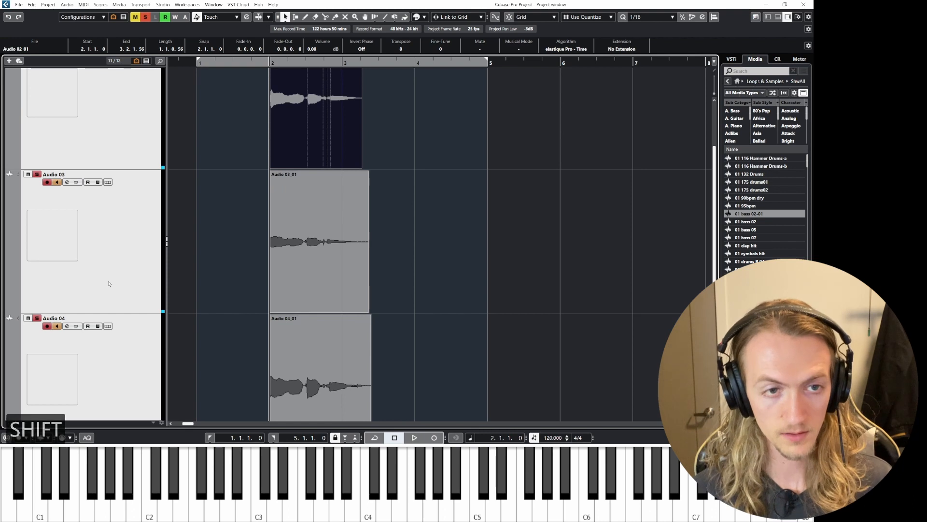
key(shift+g)
key(shift+g)
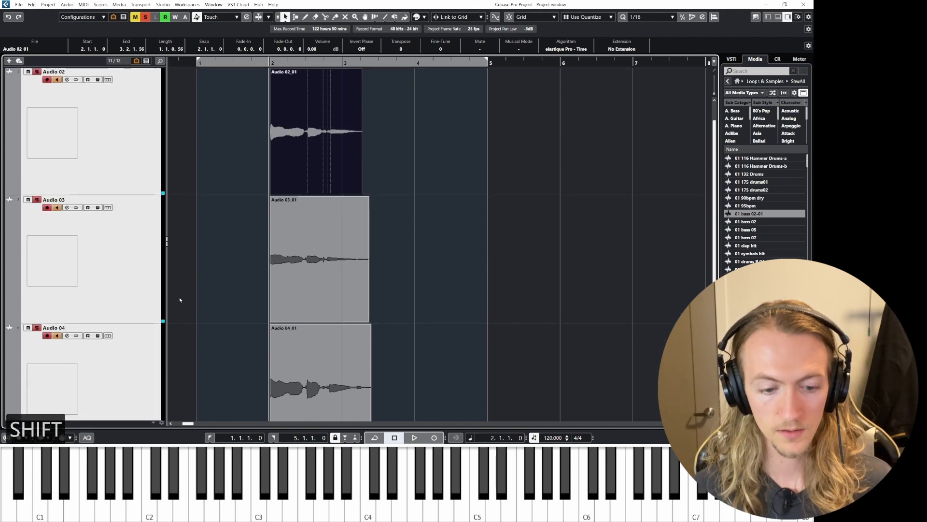
key(shift+h)
key(shift+g)
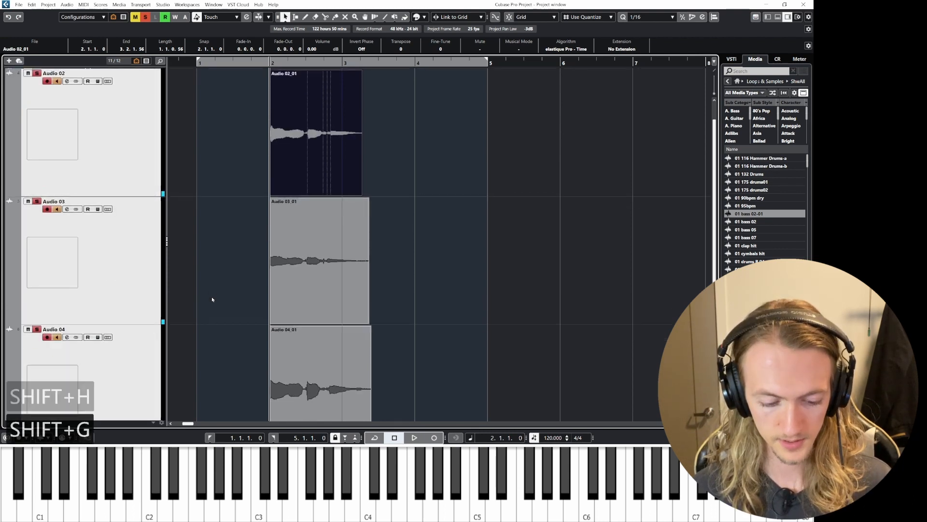
key(shift+g)
key(shift+g)
key(space)
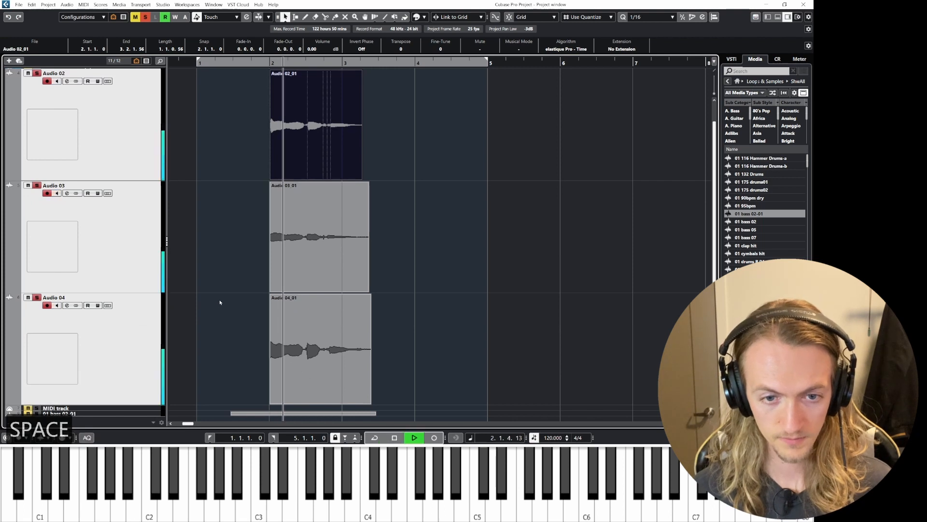
key(space)
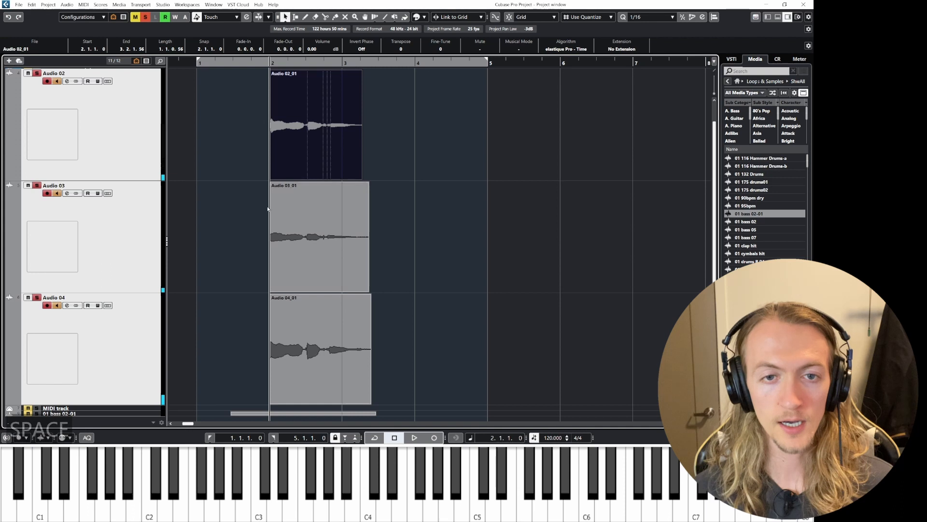
Open the Audio Alignment Panel for the recorded takes.
click(254, 147)
click(284, 135)
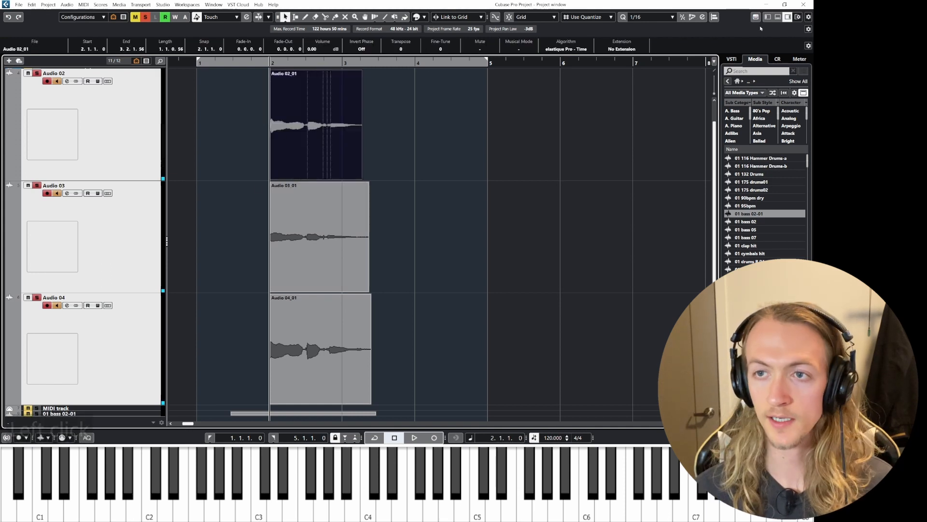
click(714, 18)
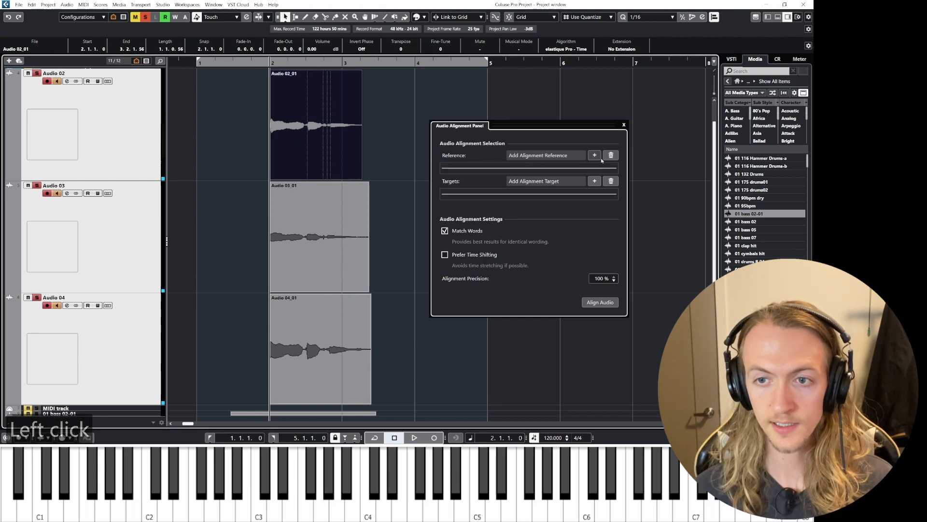
Set Audio 02_01 as the alignment reference and add the Audio 03_01 and Audio 04_01 takes as alignment targets.
click(596, 156)
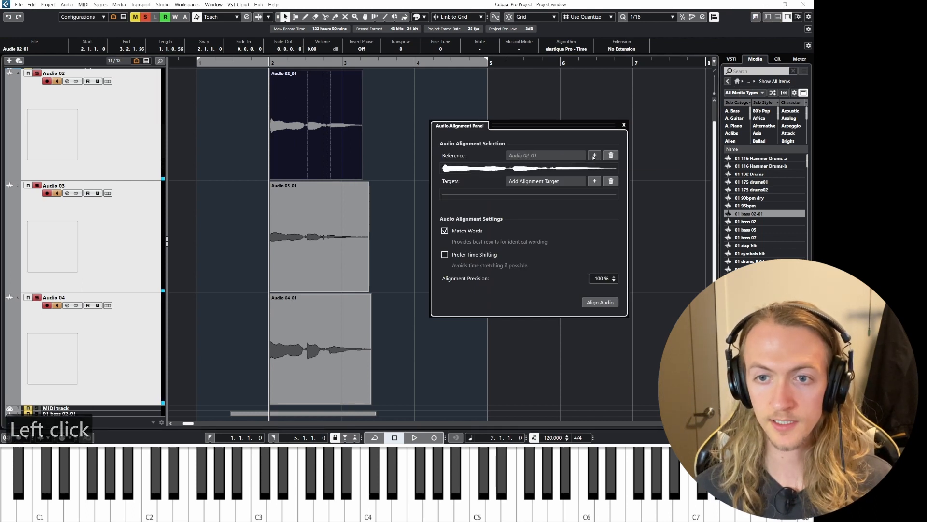
click(318, 204)
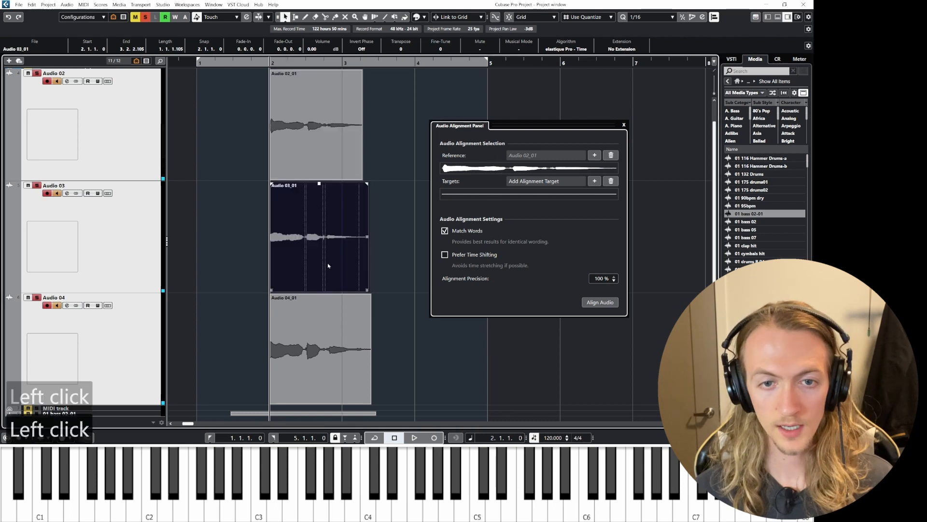
shift+click(319, 338)
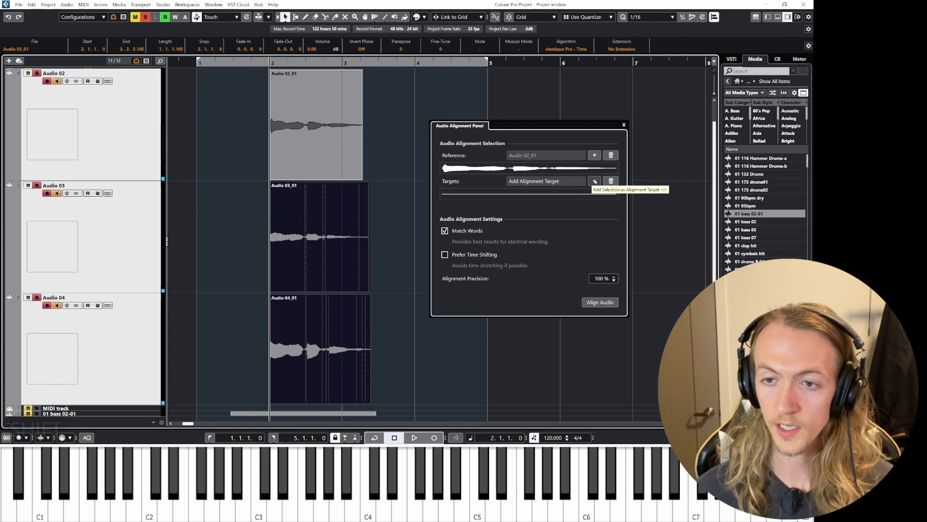
click(283, 236)
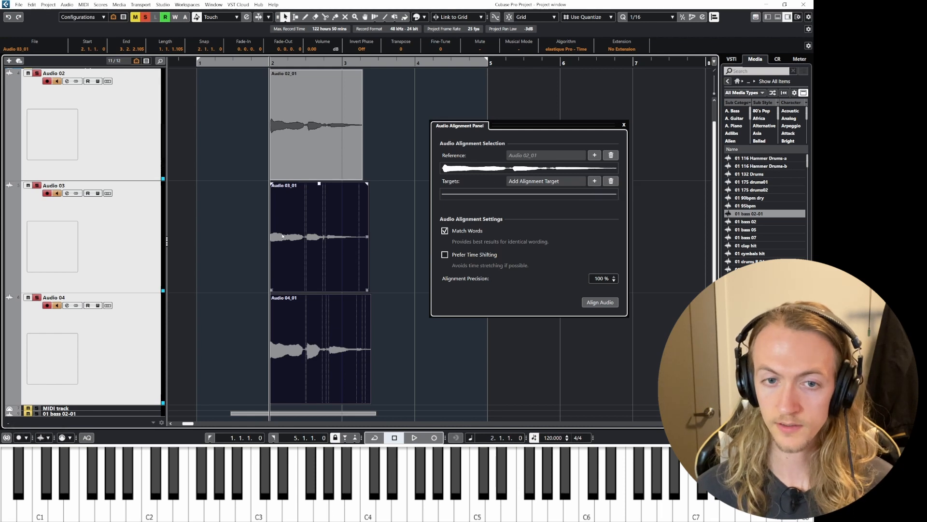
click(595, 182)
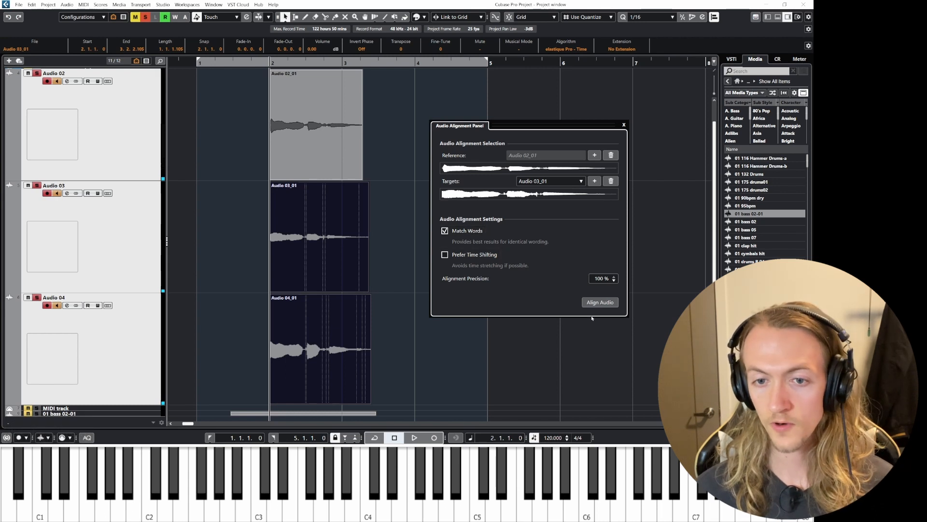
Align the target takes to the reference with Match Words at 100 % precision, then play all three takes and inspect their waveforms.
click(599, 303)
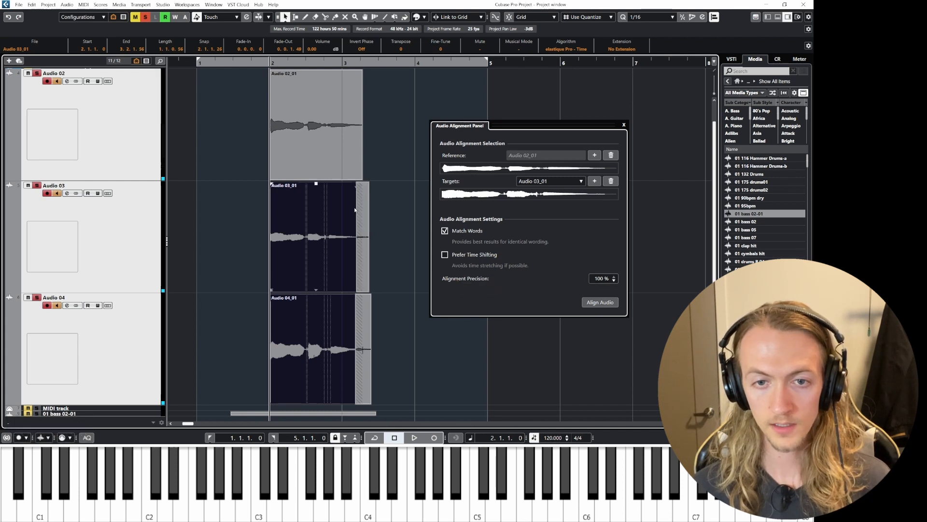
key(ctrl)
key(ctrl)
key(ctrl)
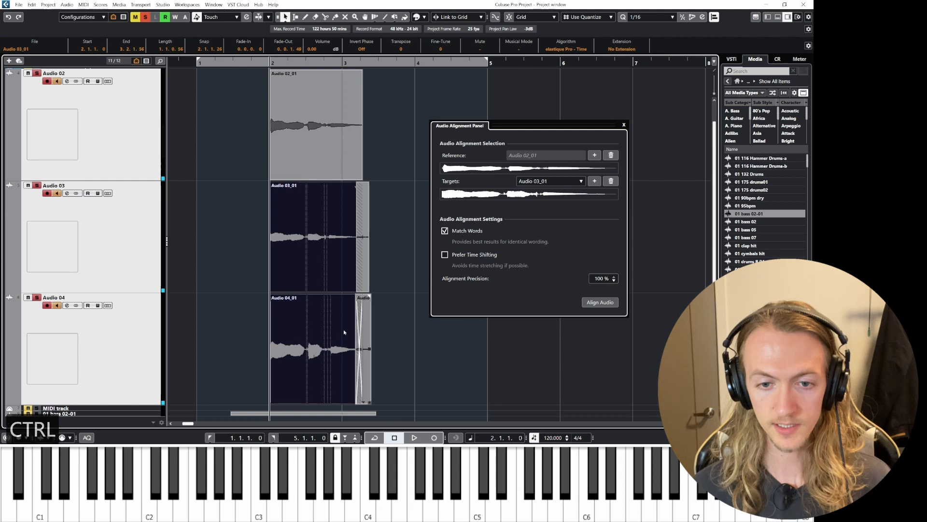
key(space)
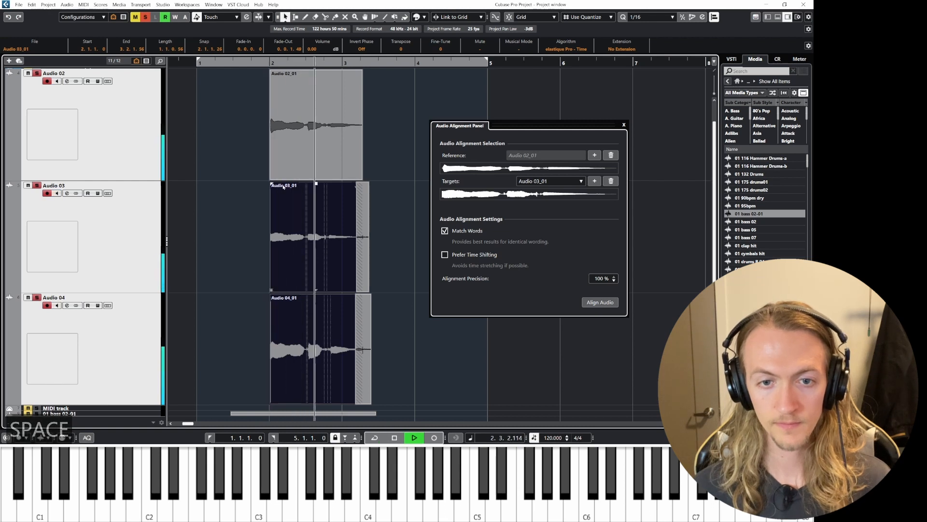
key(space)
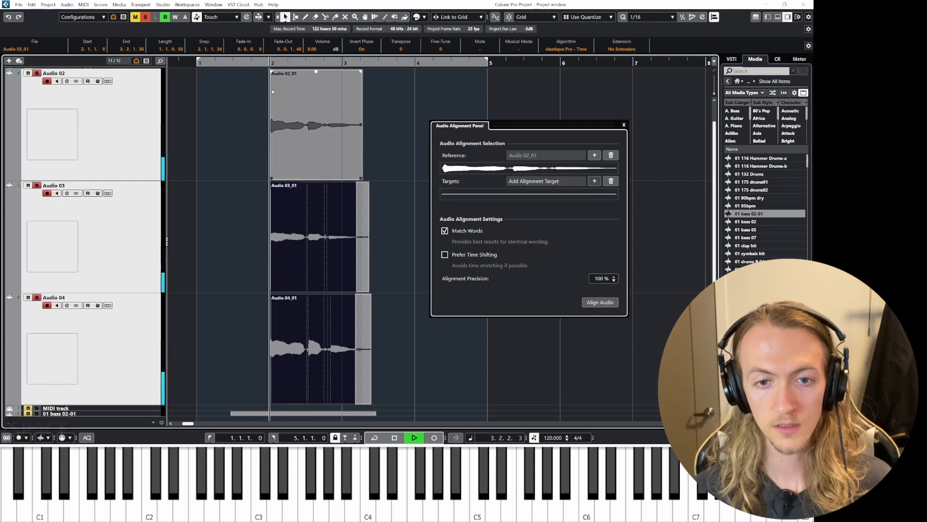
scroll(321, 297, up, 3)
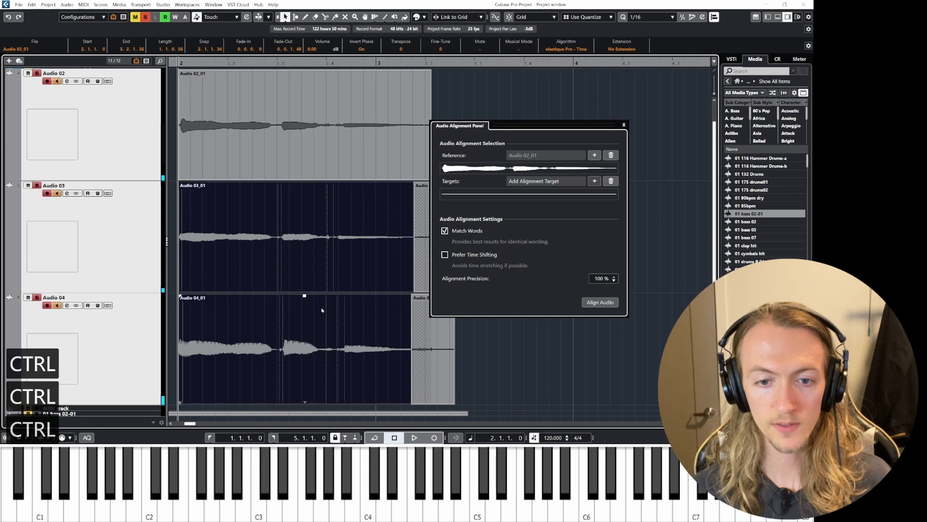
scroll(323, 311, down, 4)
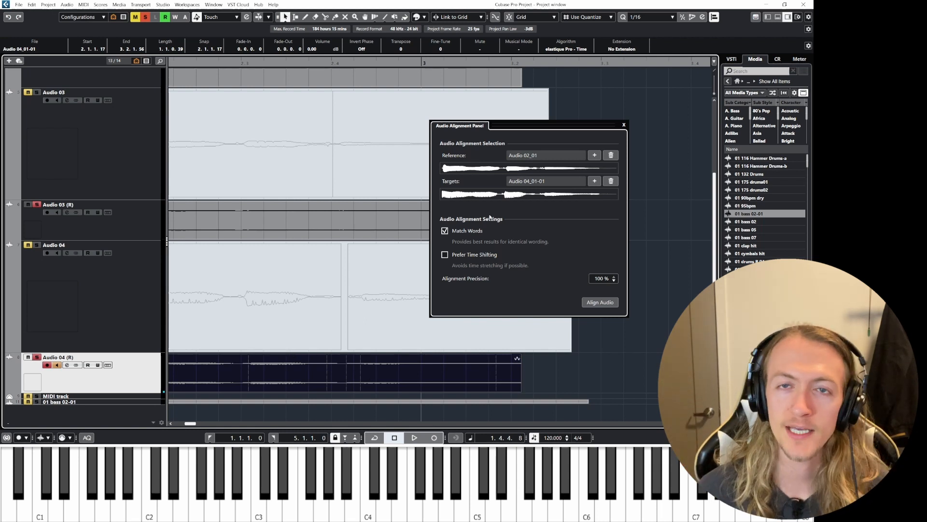
Close the Audio Alignment Panel and delete the Audio 02, Audio 03 and Audio 04 tracks together with their rendered (R) tracks.
click(624, 125)
ctrl+scroll(161, 279, down, 3)
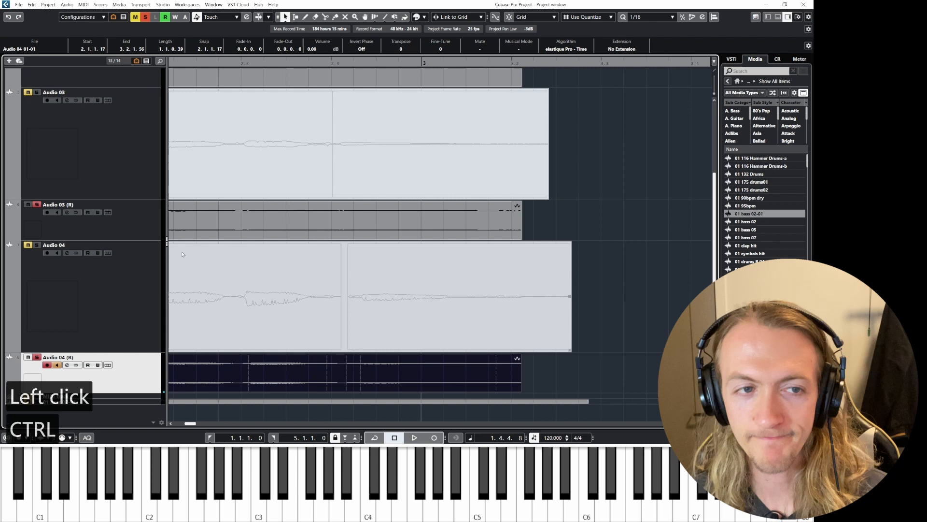
scroll(121, 312, up, 3)
click(115, 182)
scroll(132, 207, down, 3)
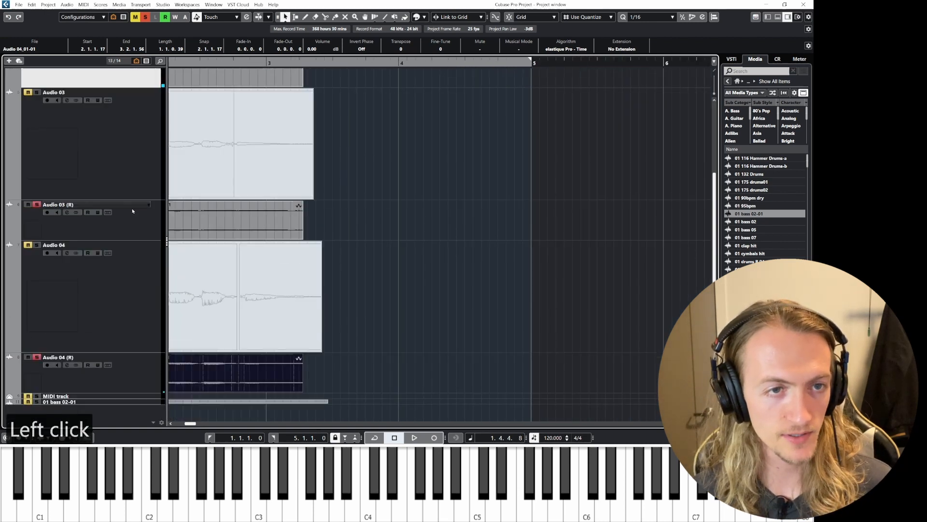
shift+click(131, 372)
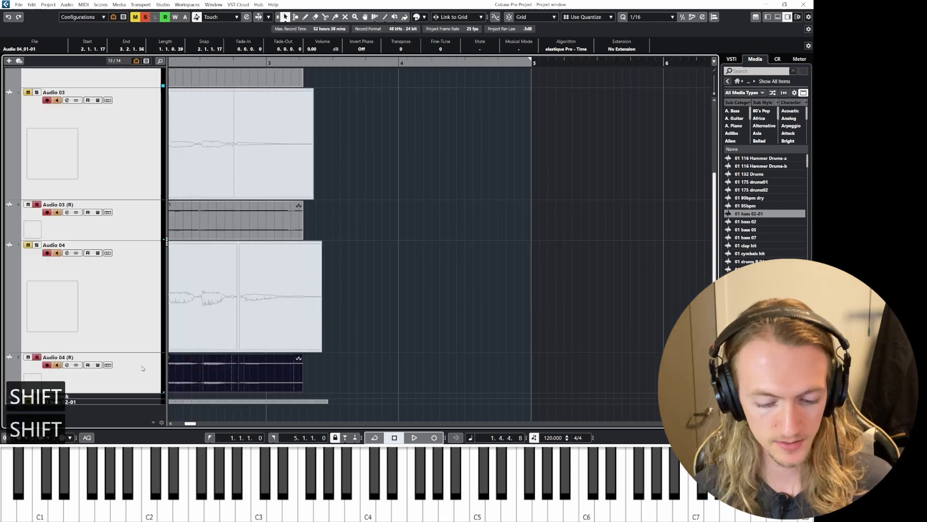
key(shift+Delete)
click(389, 245)
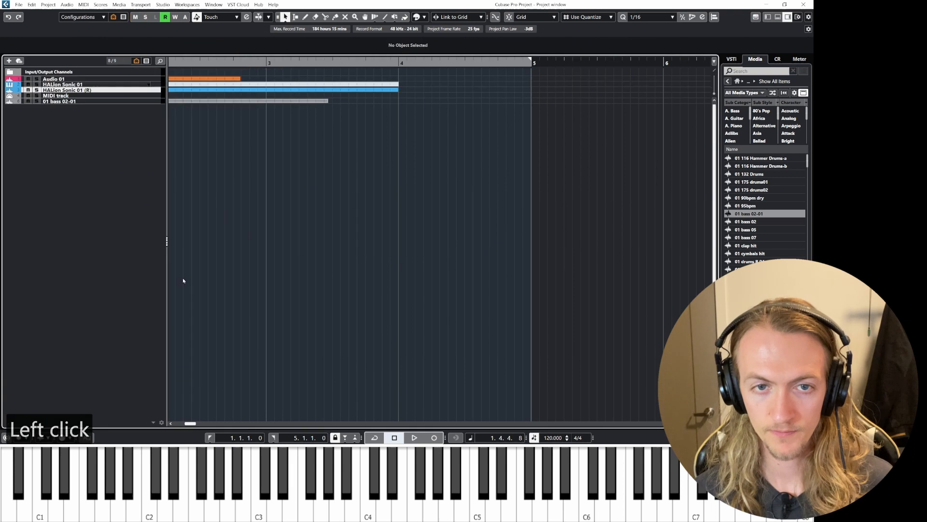
Increase the height of all remaining tracks until their events and controls are clearly visible.
key(shift+h)
key(shift+h)
key(shift+h)
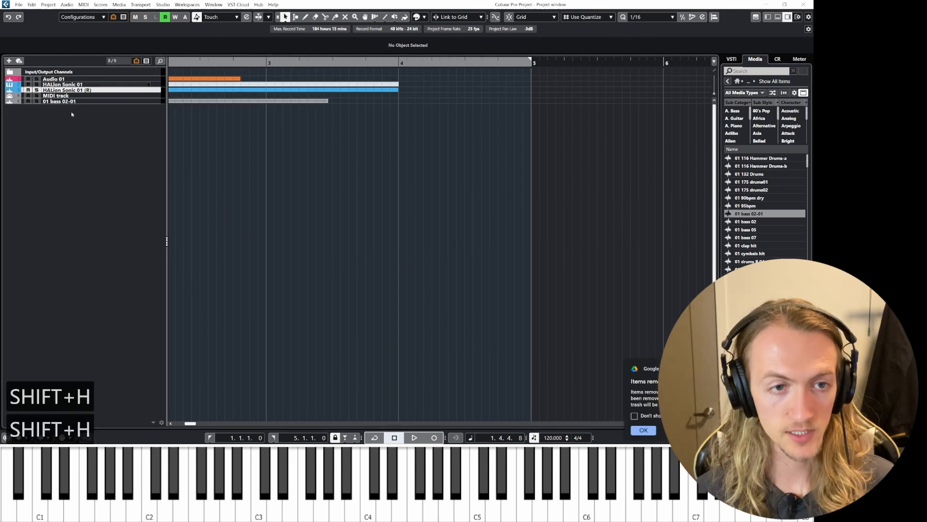
click(88, 123)
key(shift+h)
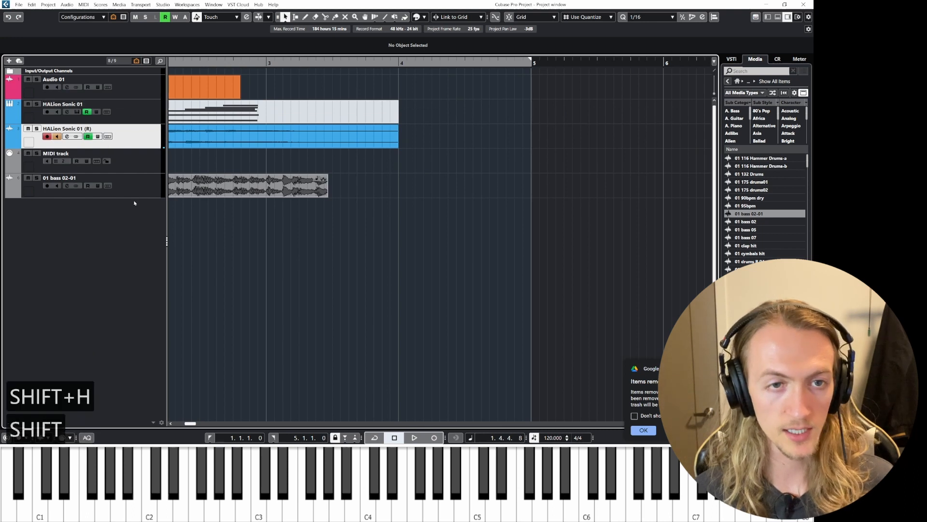
key(shift+h)
Zoom the timeline horizontally out and in at the pointer position, bringing all events from bar 1 onwards into view.
ctrl+scroll(270, 218, down, 3)
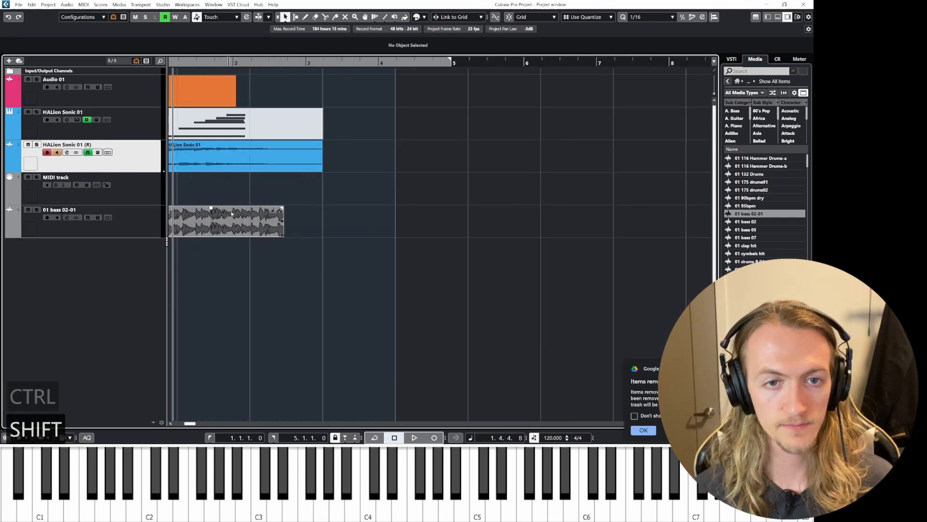
shift+scroll(272, 221, left, 3)
ctrl+scroll(224, 220, down, 2)
ctrl+scroll(244, 224, up, 4)
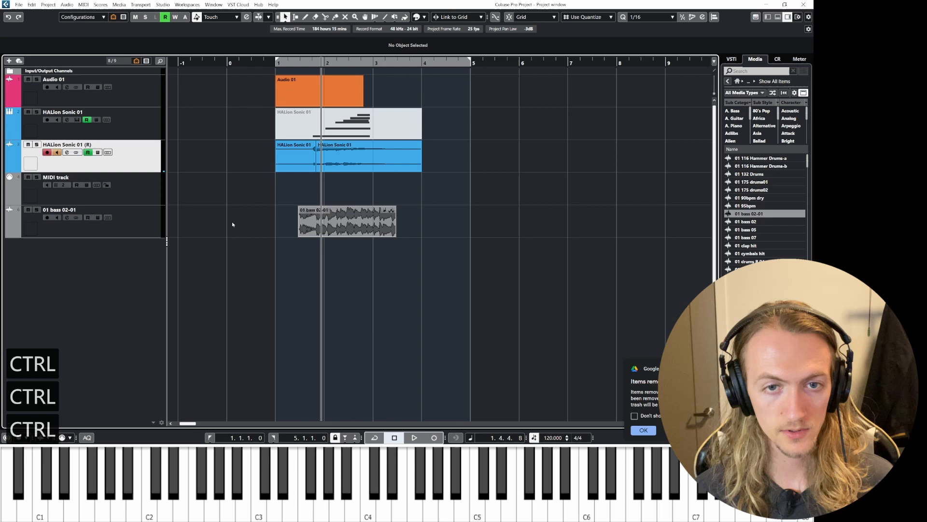
ctrl+scroll(244, 223, down, 3)
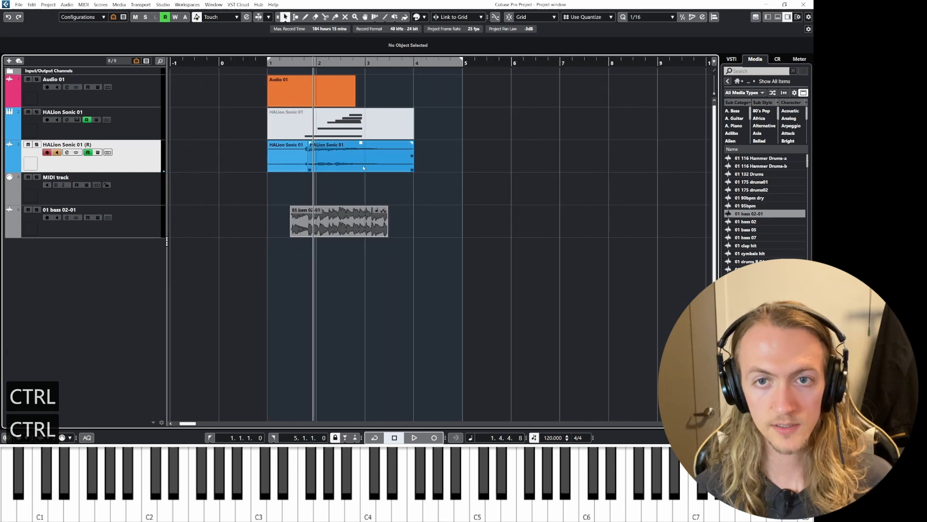
ctrl+scroll(449, 187, down, 2)
ctrl+scroll(449, 188, up, 3)
ctrl+scroll(511, 197, down, 2)
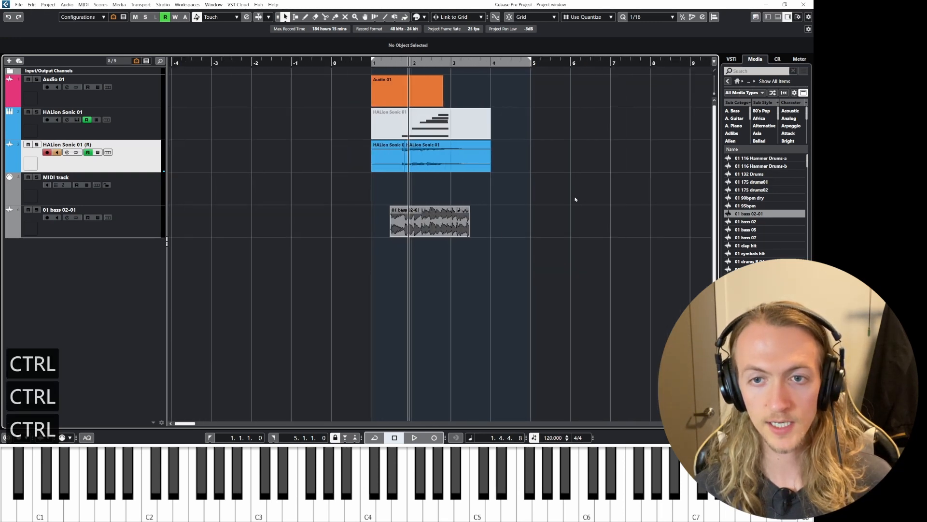
ctrl+scroll(572, 199, up, 2)
ctrl+scroll(570, 189, down, 2)
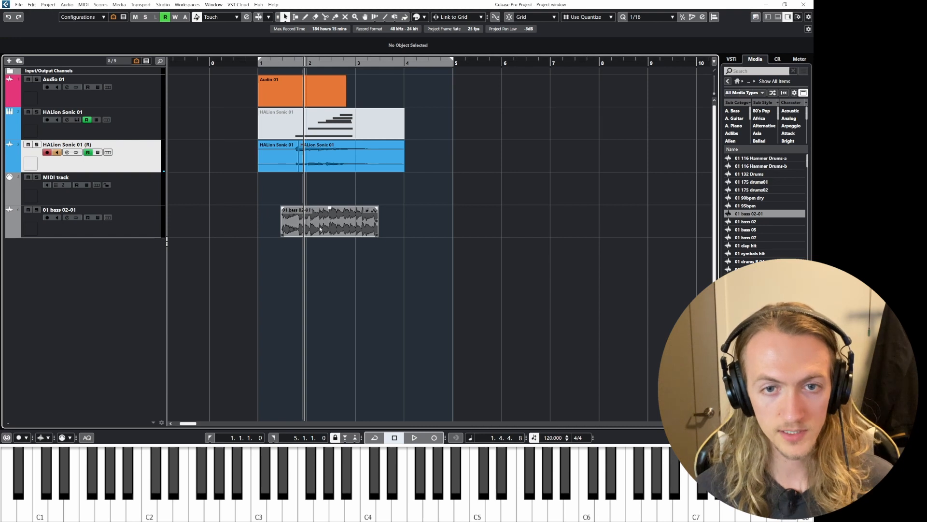
Zoom the timeline in and out repeatedly, centred on the project cursor.
key(g)
key(h)
key(h)
key(h)
key(h)
key(h)
key(g)
key(g)
key(g)
key(g)
key(h)
key(g)
key(g)
key(h)
key(h)
key(h)
key(g)
key(h)
key(h)
key(h)
key(g)
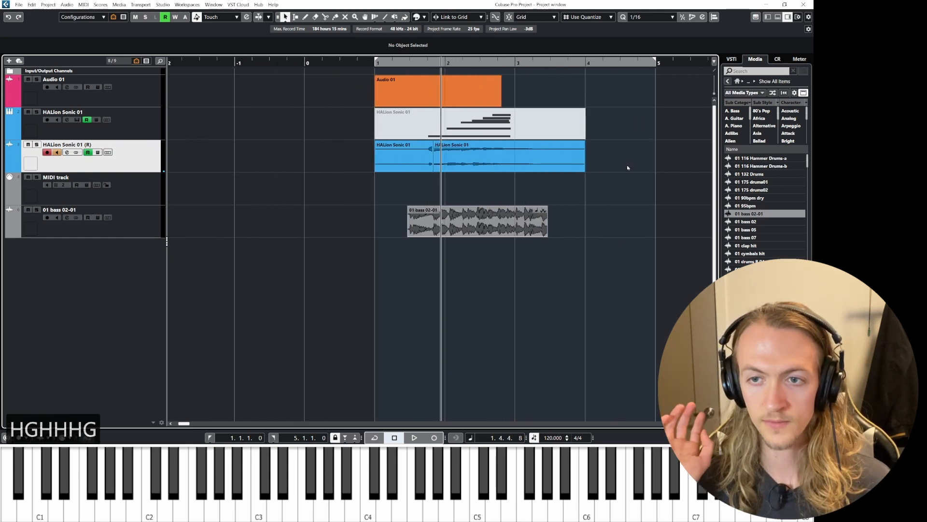
key(g)
key(h)
key(g)
key(h)
key(h)
key(g)
key(g)
key(g)
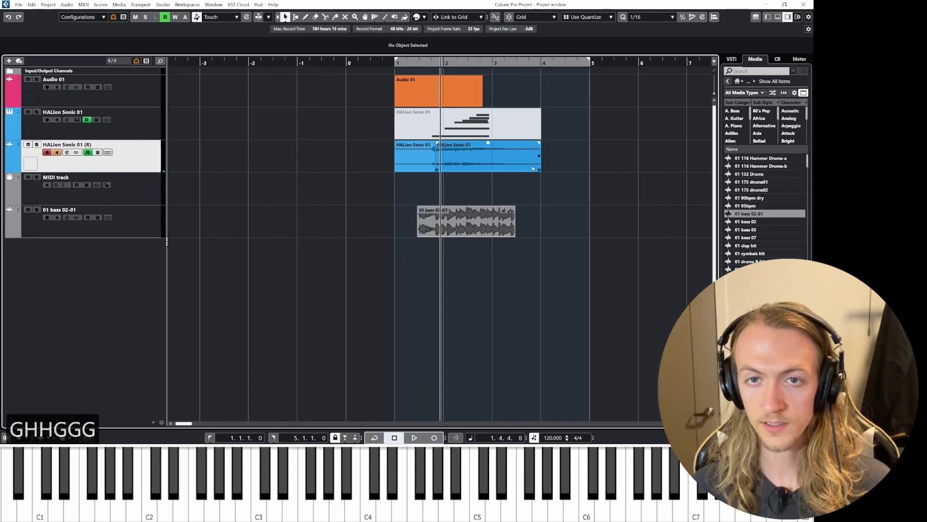
key(g)
Zoom the timeline out and in again around different pointer positions to compare this with cursor-centred zooming.
ctrl+scroll(560, 208, down, 3)
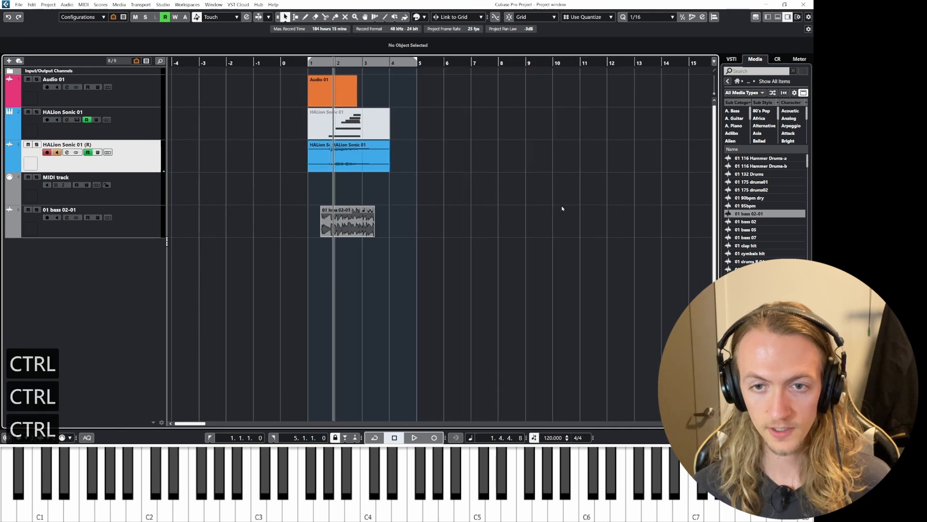
ctrl+scroll(197, 97, up, 4)
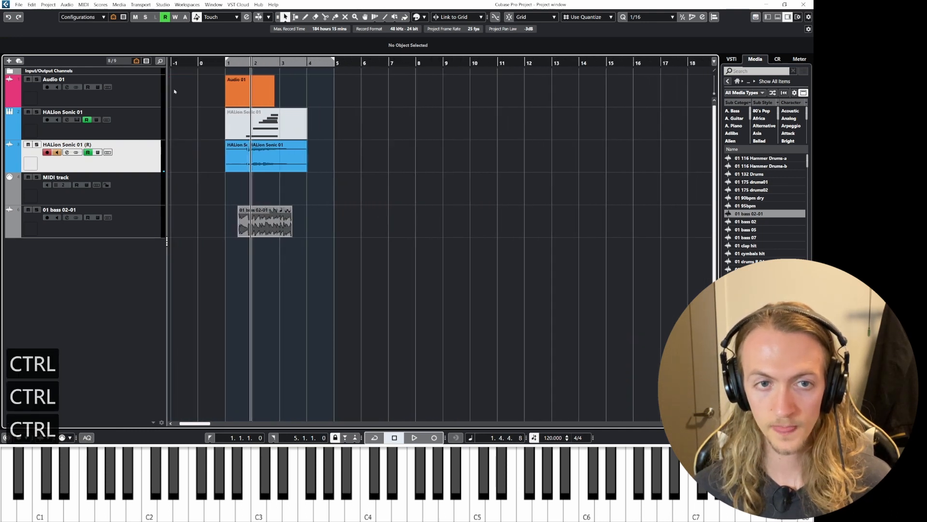
scroll(229, 105, up, 4)
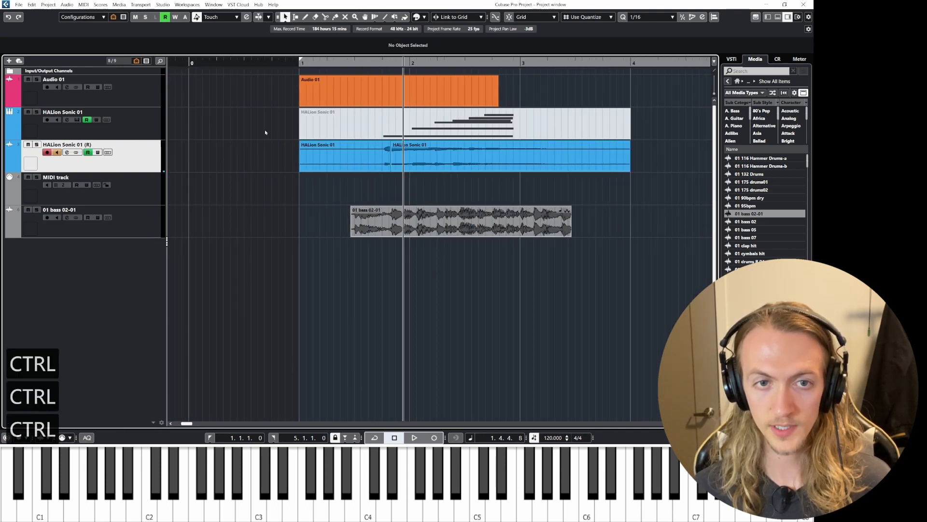
scroll(418, 154, down, 5)
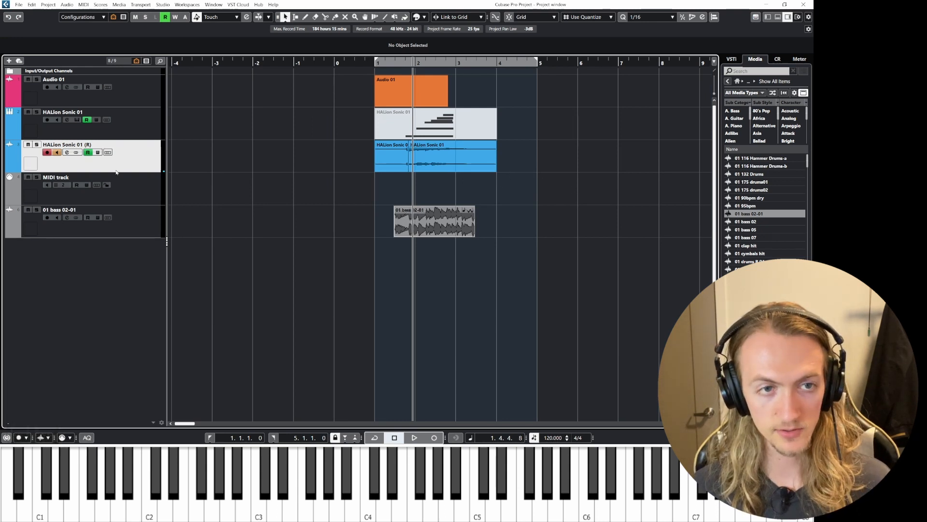
Zoom all tracks vertically out and in, shrinking and enlarging their heights together.
key(shift+g)
key(shift+g)
key(shift+g)
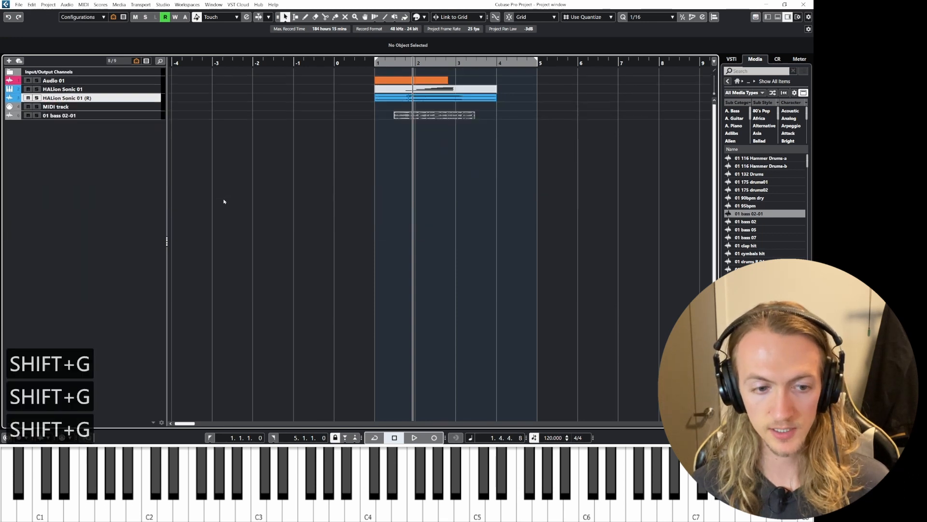
key(shift+h)
key(shift+h)
key(shift+h)
key(shift+h)
key(shift+h)
key(shift+g)
key(shift+g)
key(shift+g)
key(shift+g)
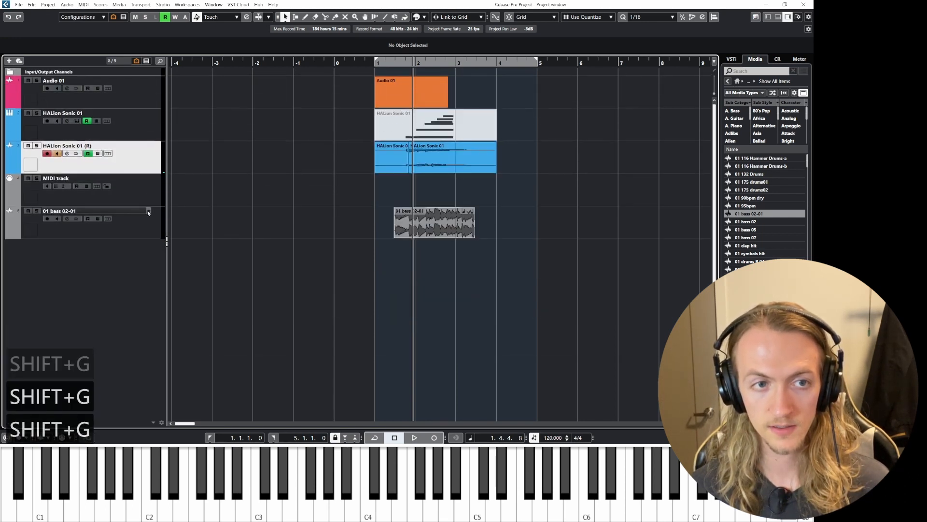
Zoom in on the selected HALion Sonic 01 (R) track so it is enlarged and the other tracks are minimized.
click(144, 203)
key(z)
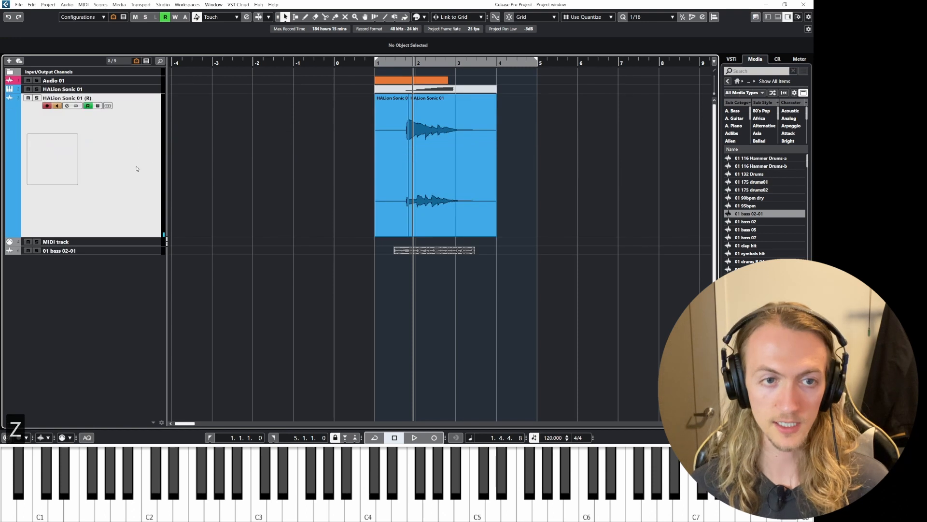